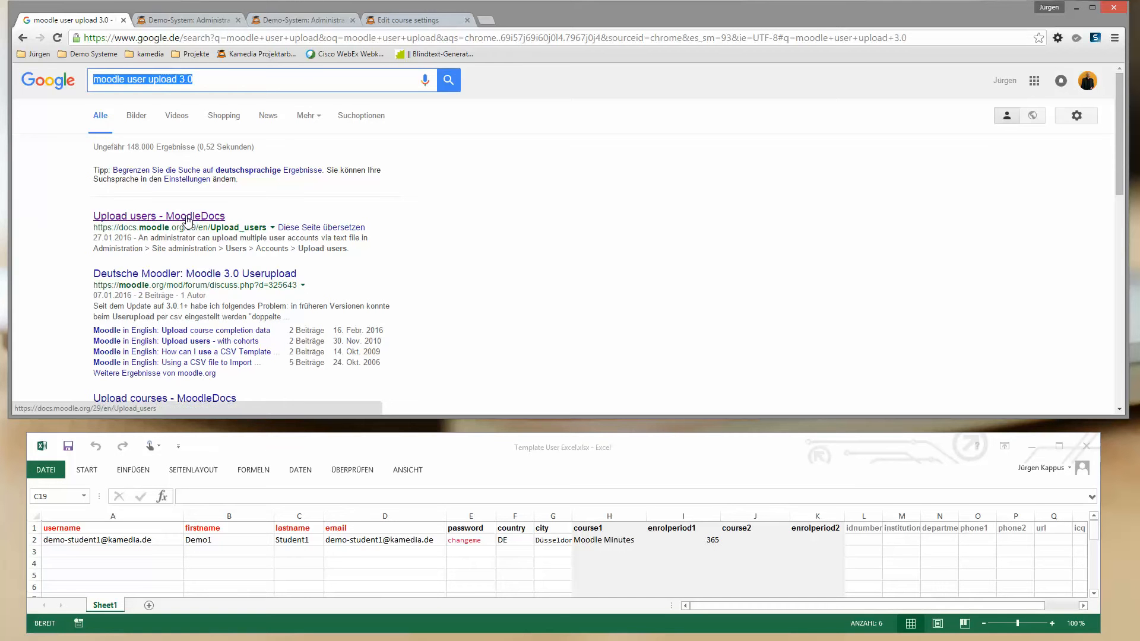
# Open the MoodleDocs page on uploading users from the search results and switch it to the 3.0 docs version.
pyautogui.click(188, 217)
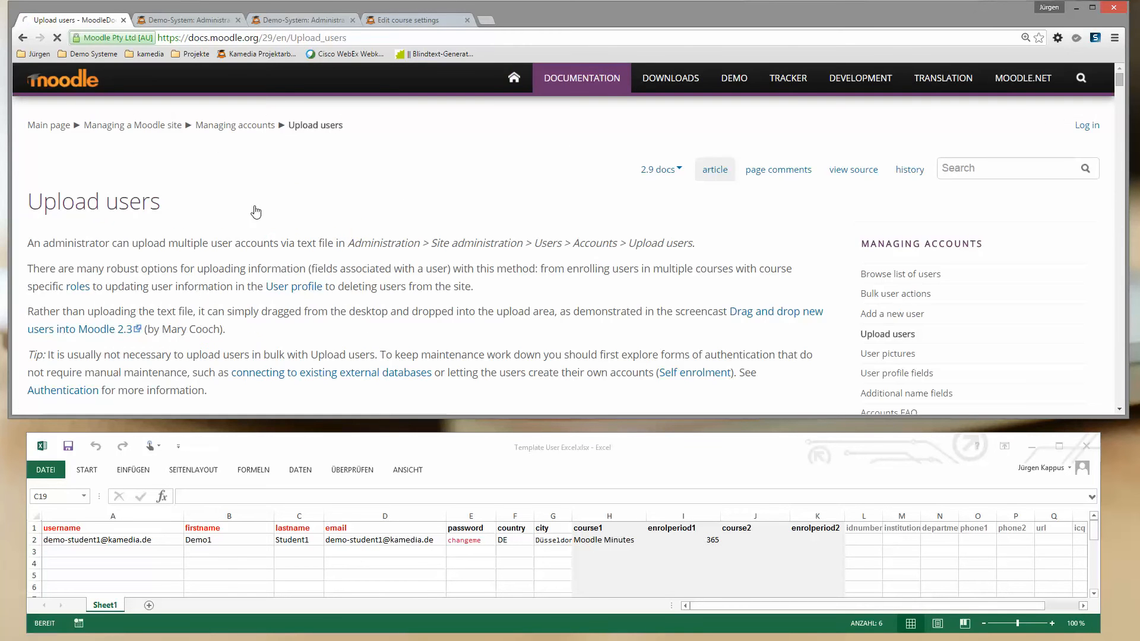
pyautogui.click(680, 173)
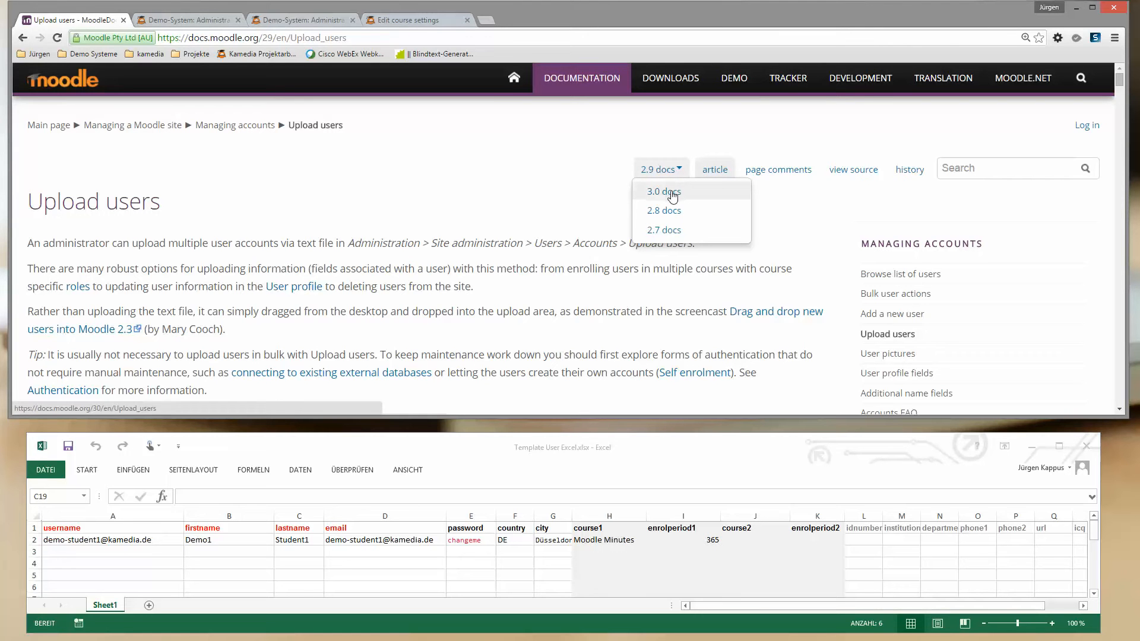
pyautogui.click(673, 193)
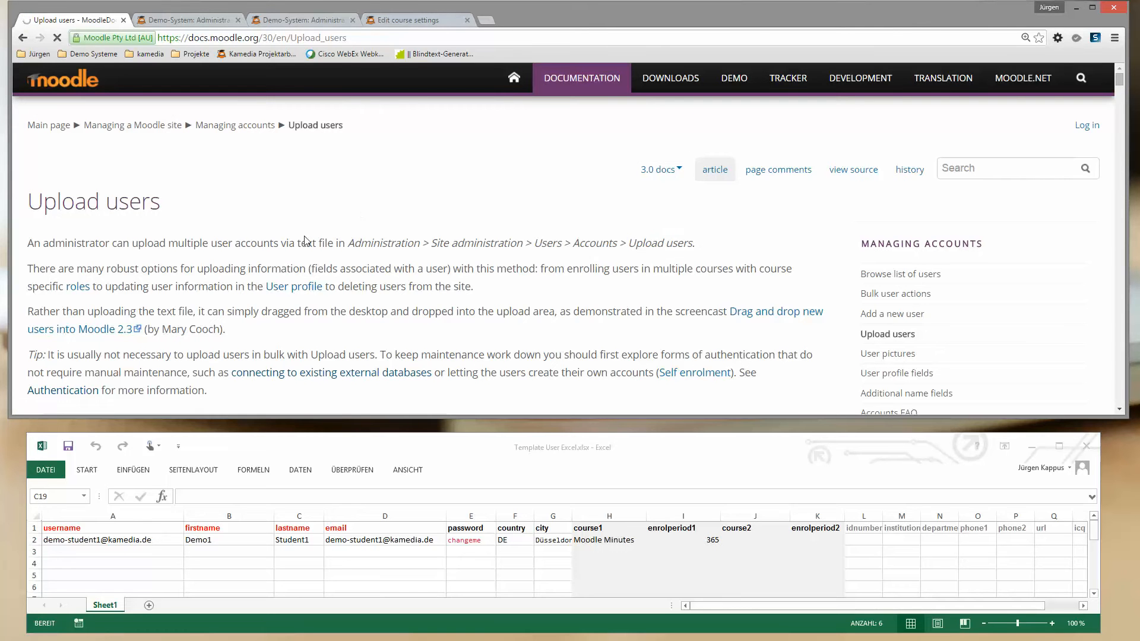
# Read through the Upload users documentation down to the required fields under "Fields that can be included".
pyautogui.moveTo(306, 242); pyautogui.dragTo(346, 240)
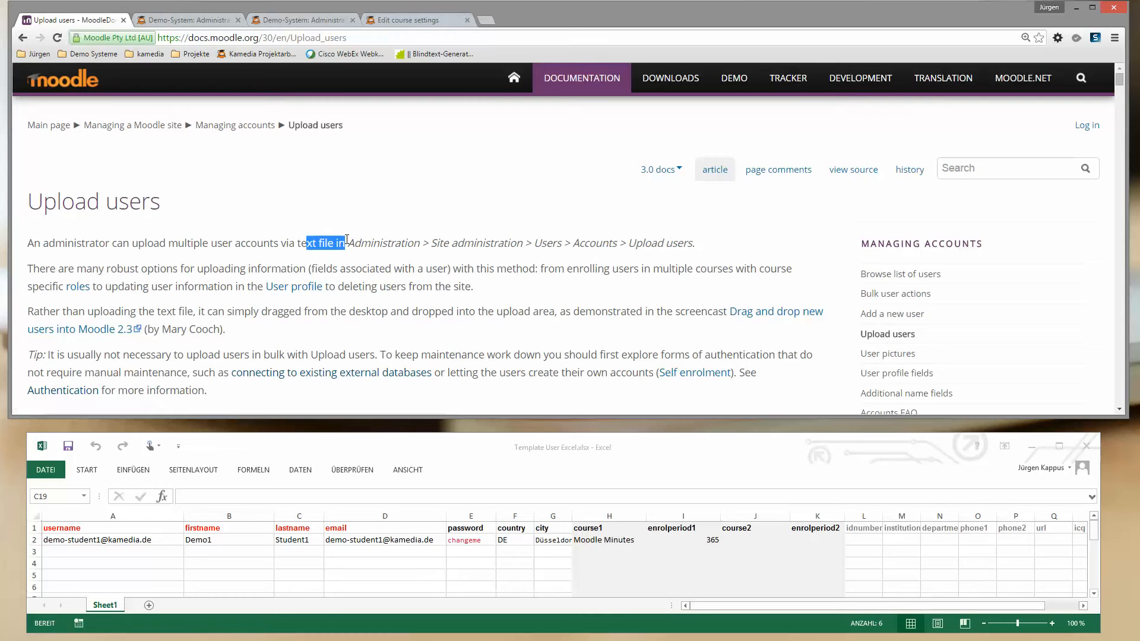
pyautogui.scroll(-8, 347, 240)
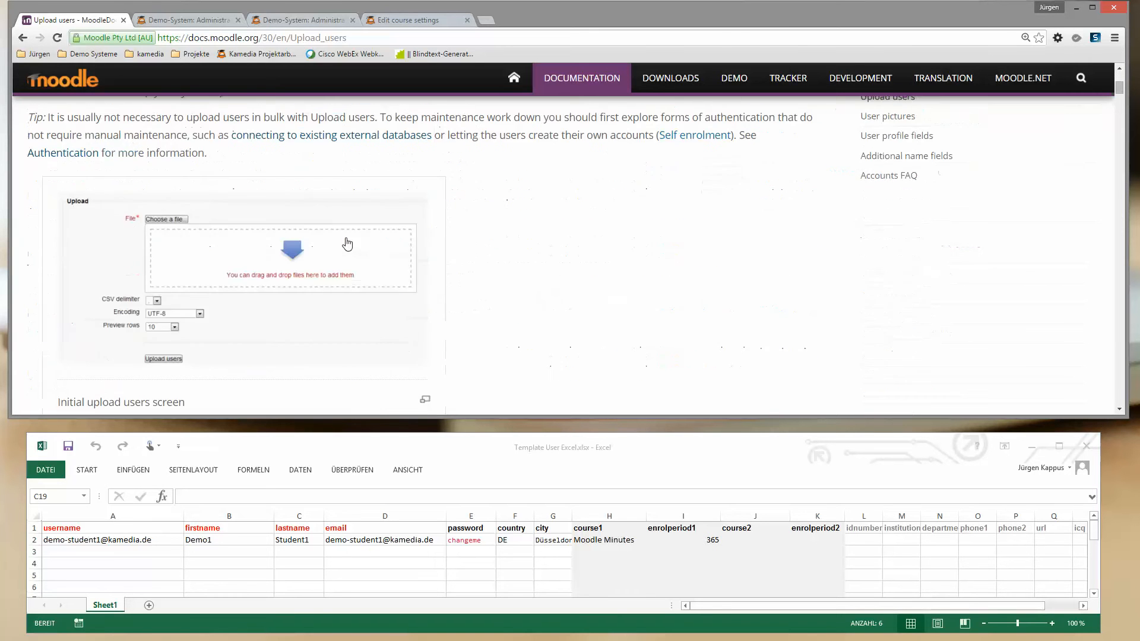
pyautogui.scroll(-4, 347, 243)
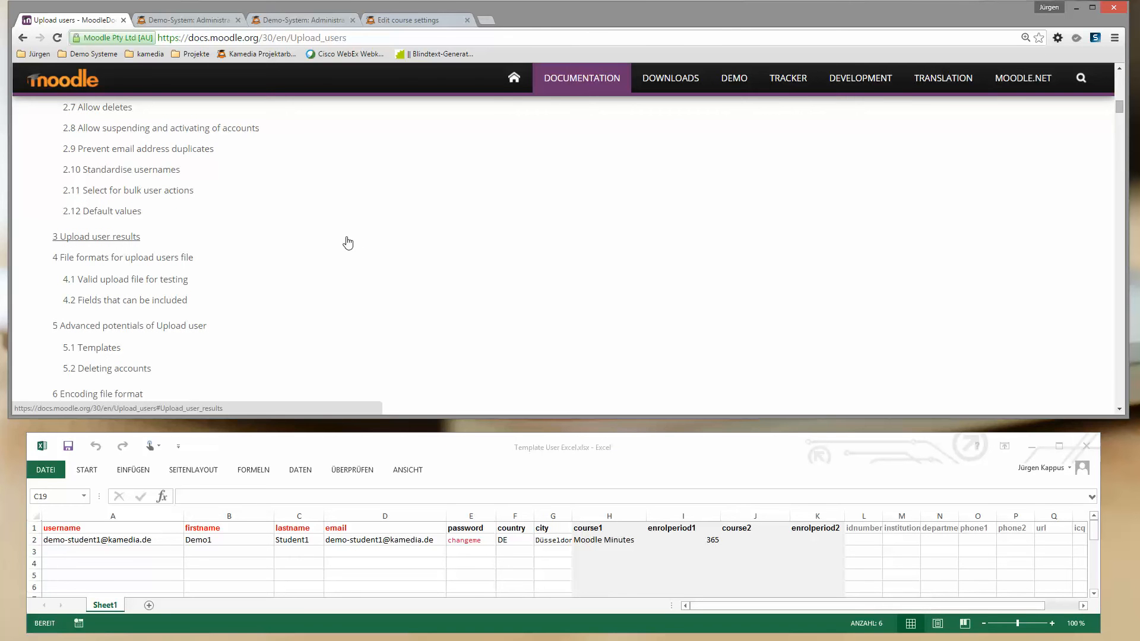
pyautogui.scroll(-15, 348, 243)
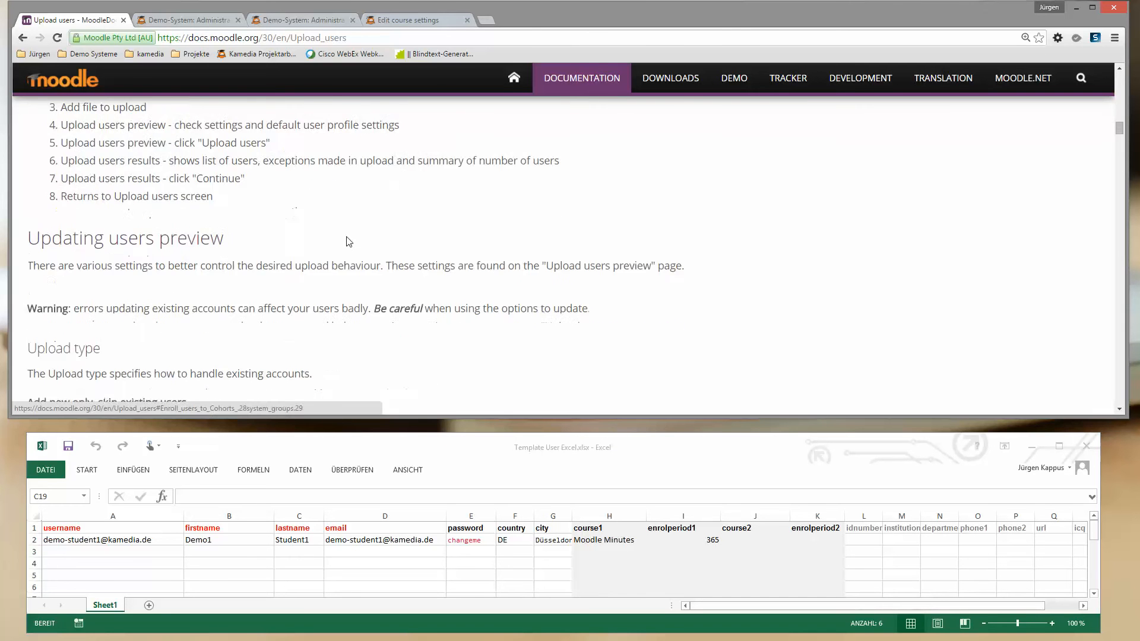
pyautogui.scroll(-14, 347, 238)
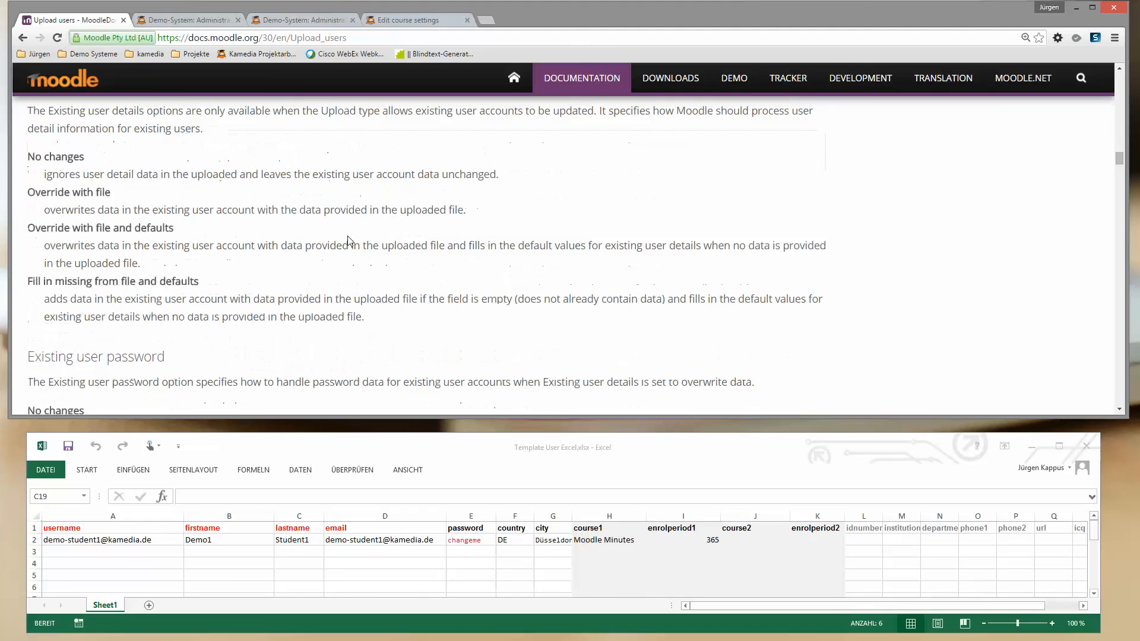
pyautogui.scroll(-5, 350, 239)
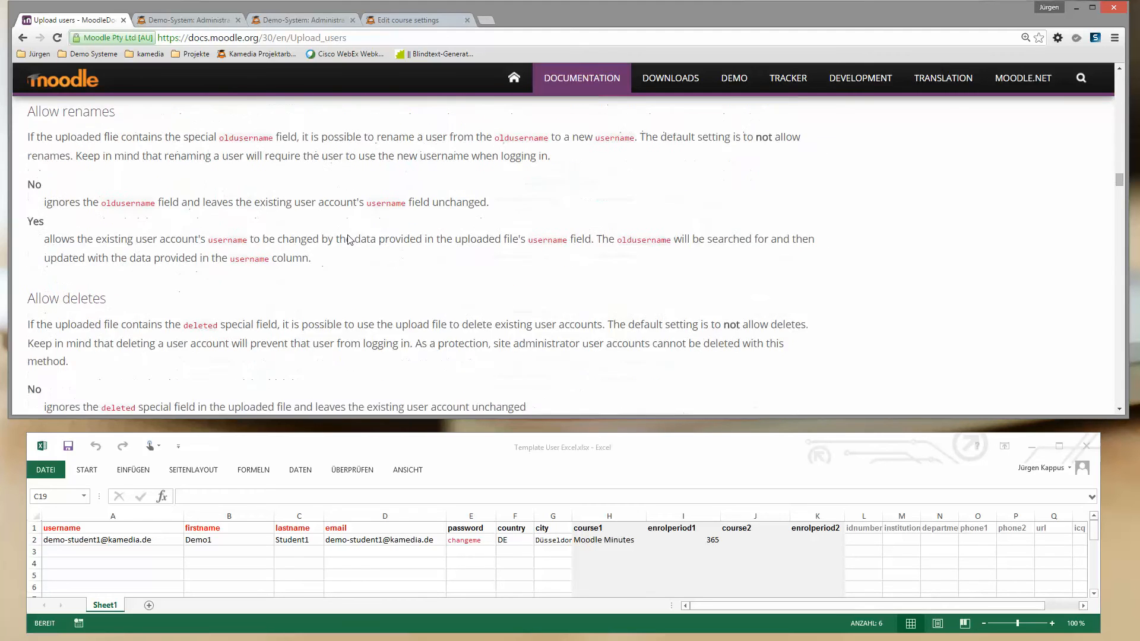
pyautogui.scroll(-8, 349, 237)
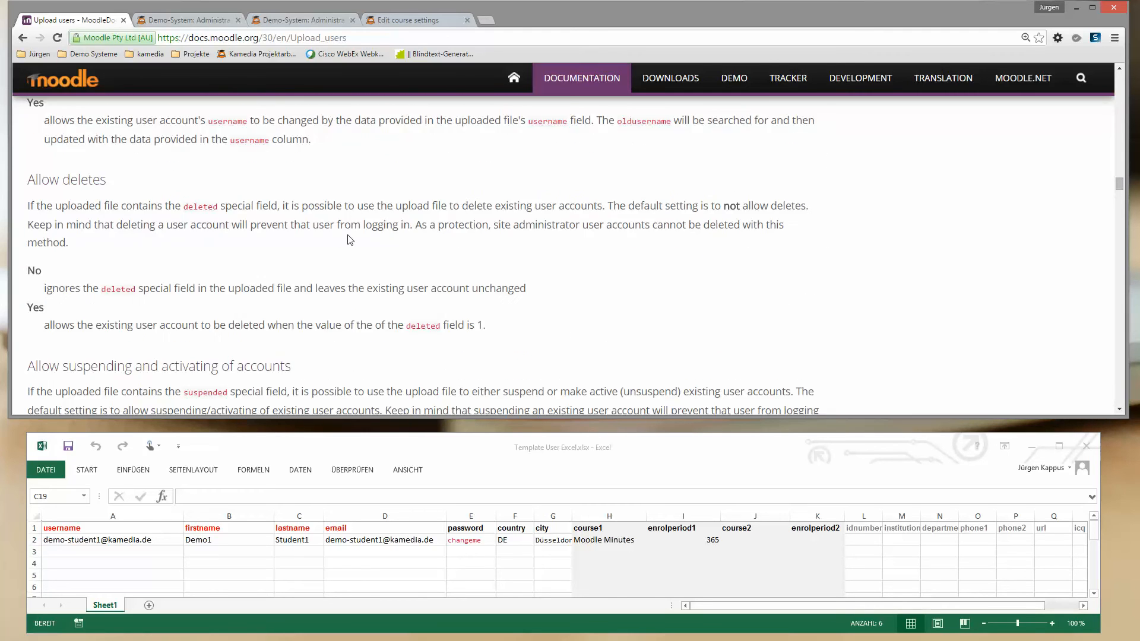
pyautogui.scroll(-6, 348, 237)
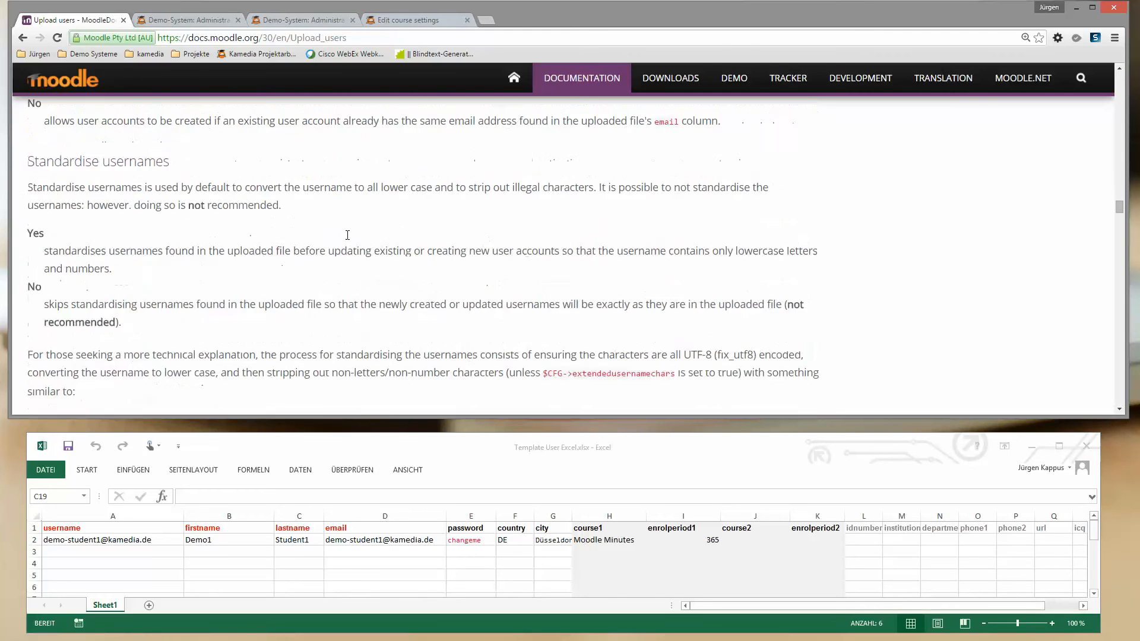
pyautogui.scroll(-10, 347, 239)
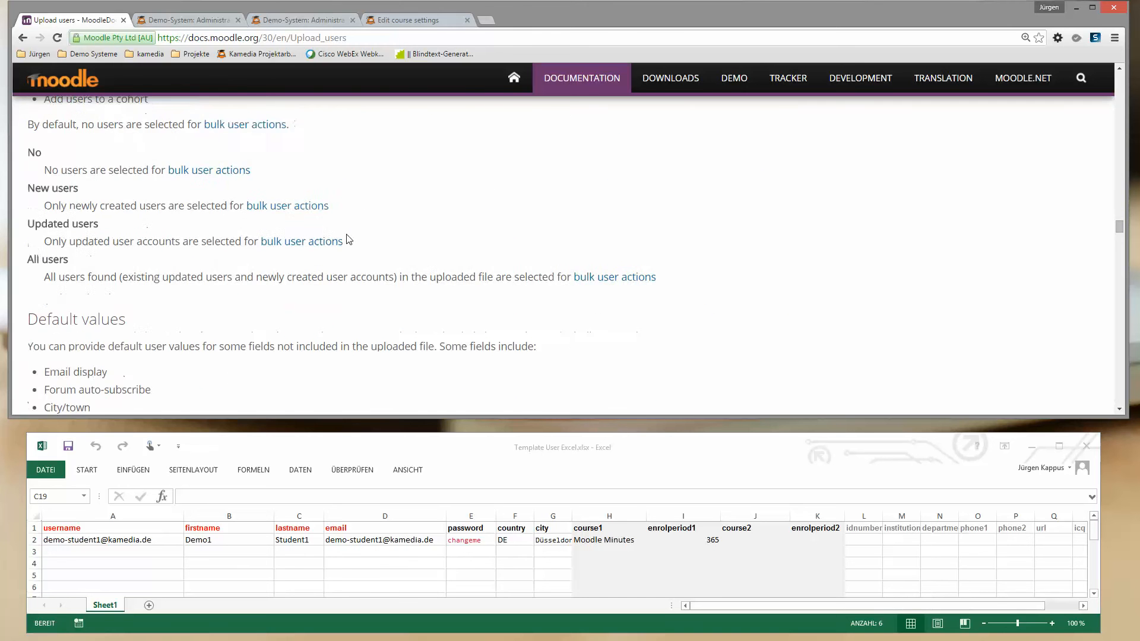
pyautogui.scroll(-15, 348, 240)
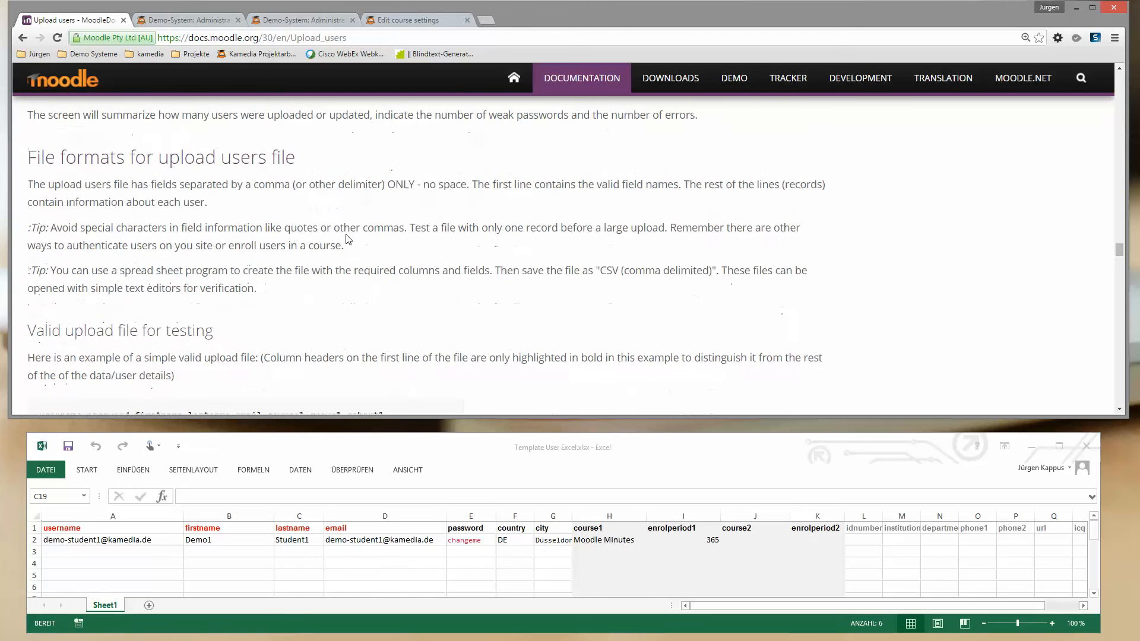
pyautogui.scroll(1, 348, 237)
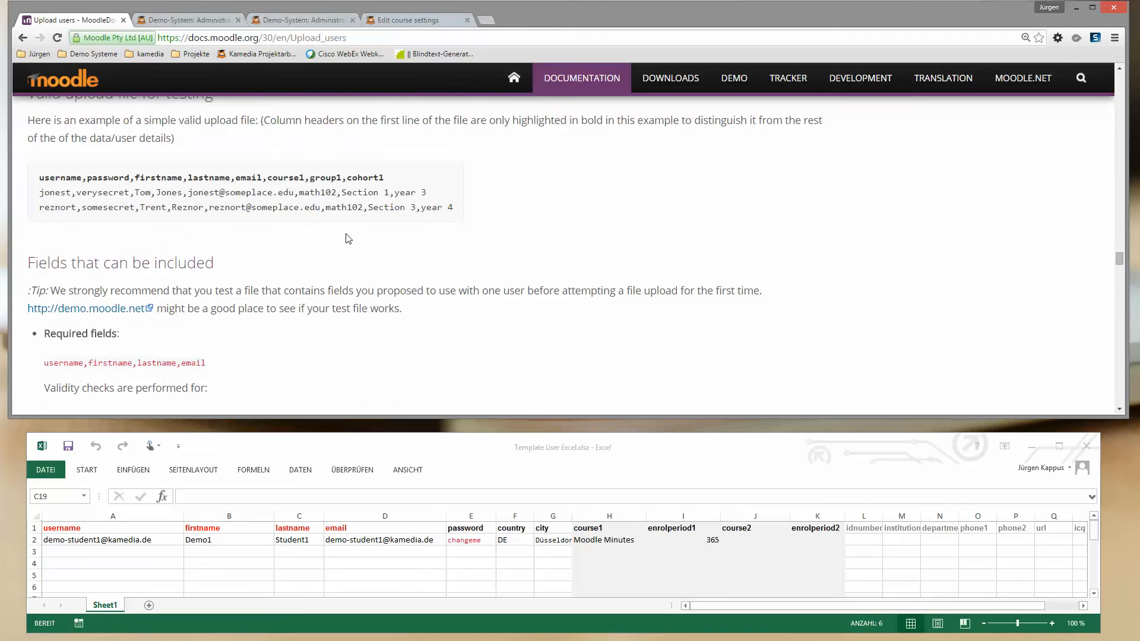
pyautogui.scroll(-1, 348, 240)
pyautogui.scroll(-1, 348, 234)
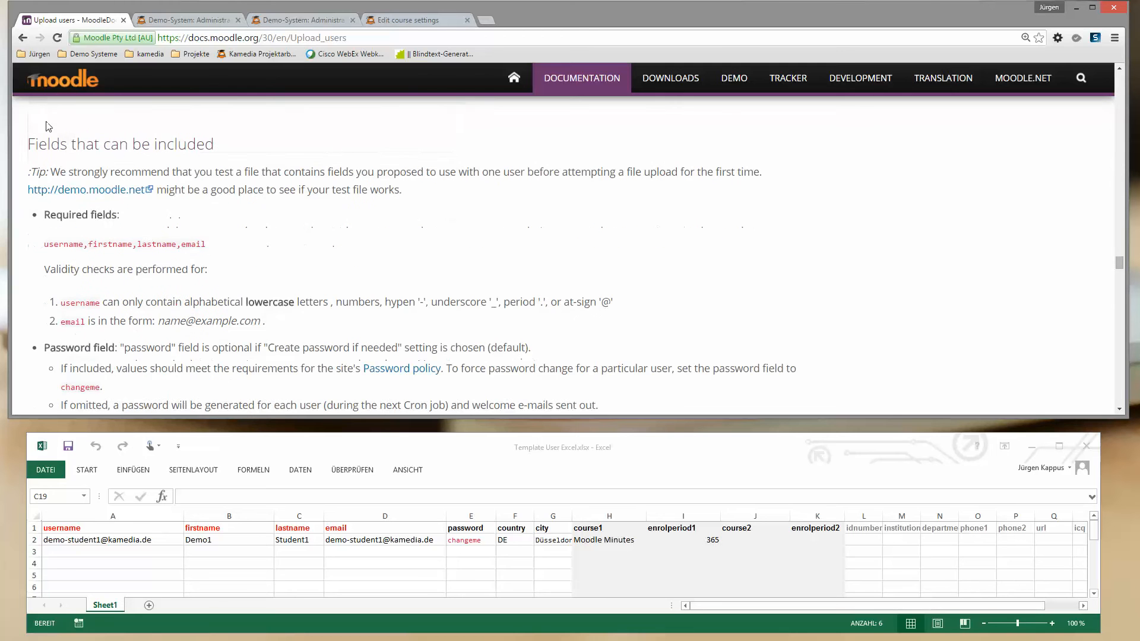
pyautogui.moveTo(57, 215); pyautogui.dragTo(109, 217)
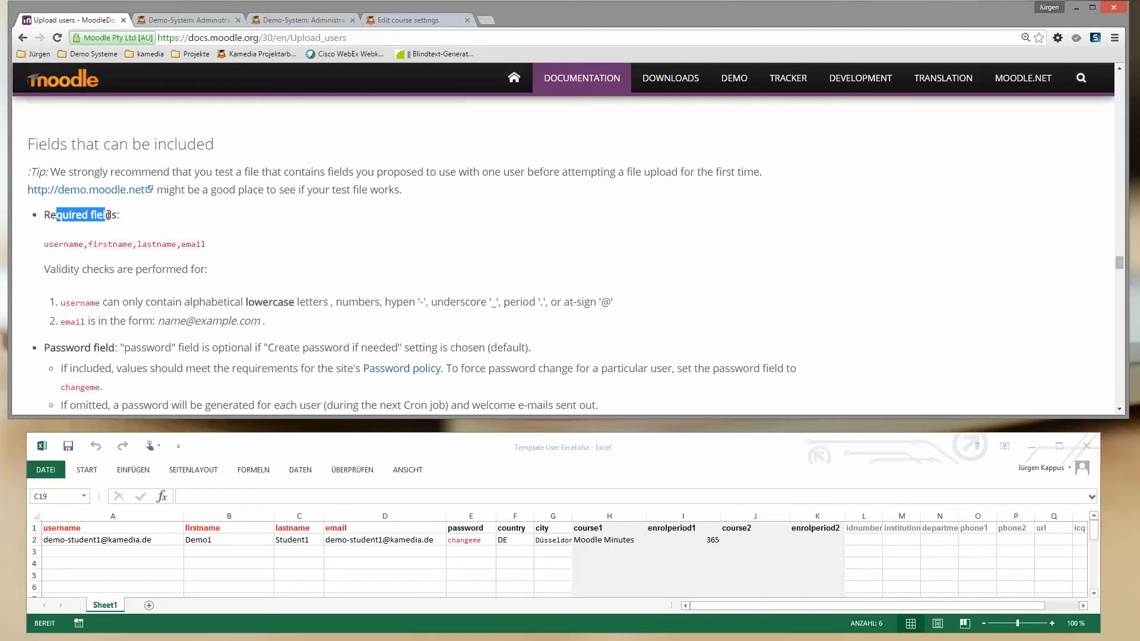
pyautogui.click(109, 216)
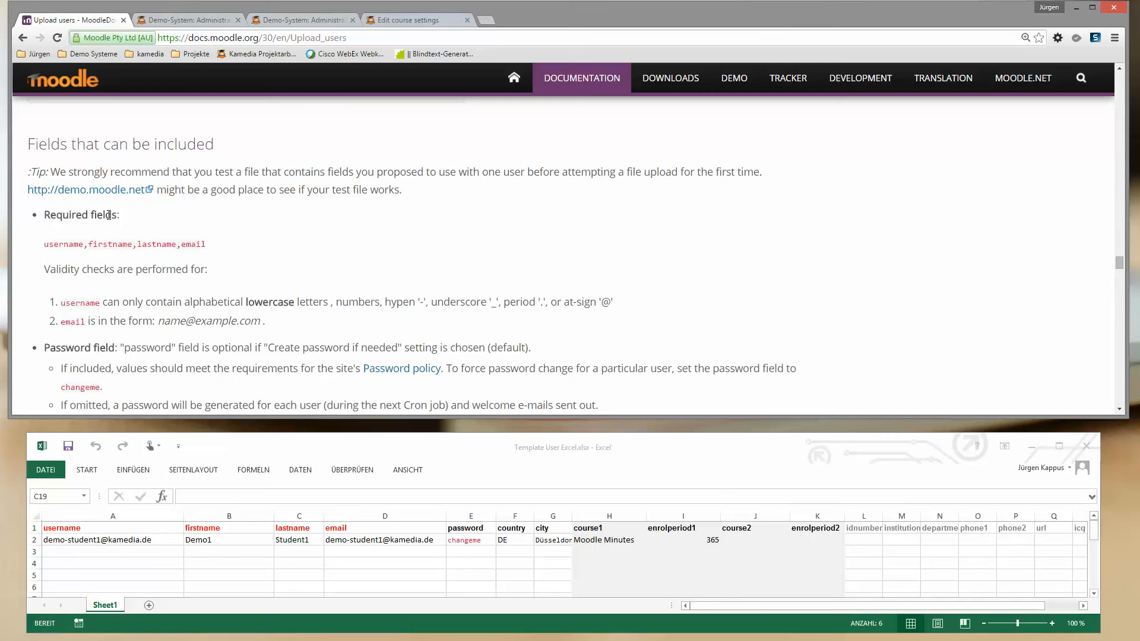
# Check the username, firstname, lastname and email column headers in the Excel user template against the documented required fields.
pyautogui.click(324, 451)
pyautogui.click(90, 538)
pyautogui.click(90, 529)
pyautogui.click(261, 530)
pyautogui.click(295, 531)
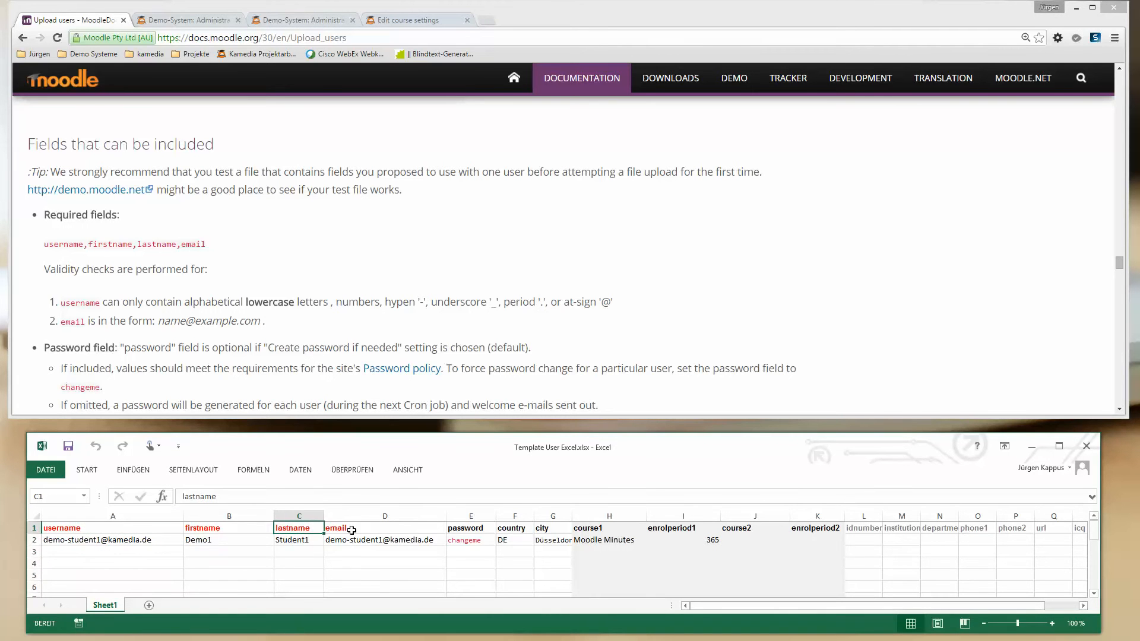
pyautogui.click(351, 530)
pyautogui.click(131, 530)
pyautogui.click(229, 530)
pyautogui.click(297, 531)
pyautogui.click(382, 531)
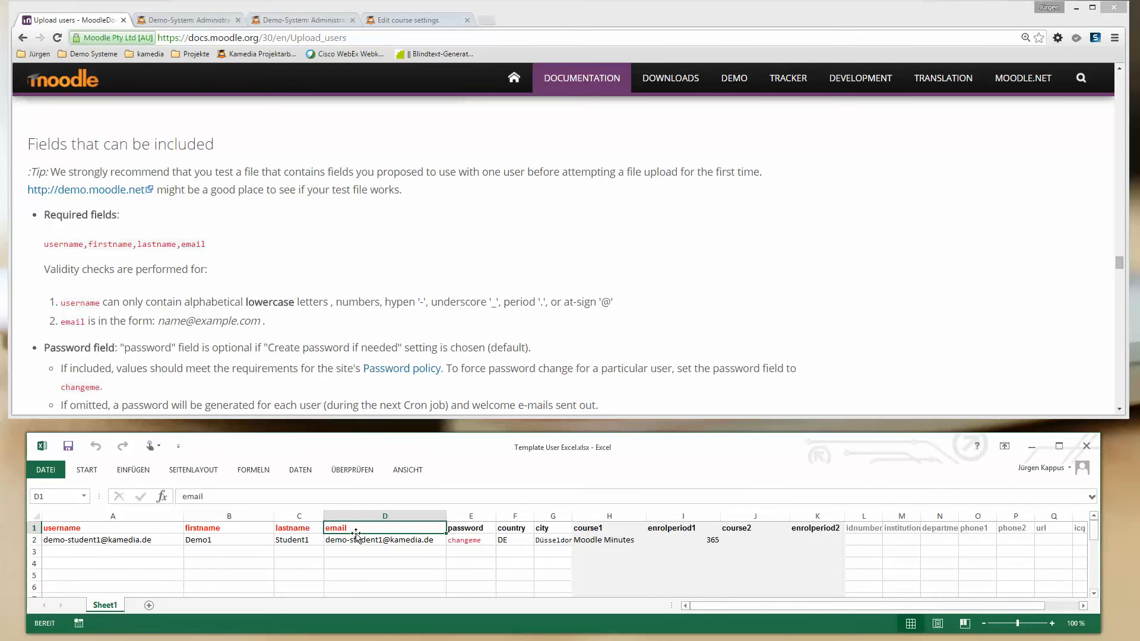
# Compare the documentation's password field rules with the password column and its sample entry in the Excel template.
pyautogui.moveTo(204, 348); pyautogui.dragTo(217, 349)
pyautogui.scroll(-1, 217, 340)
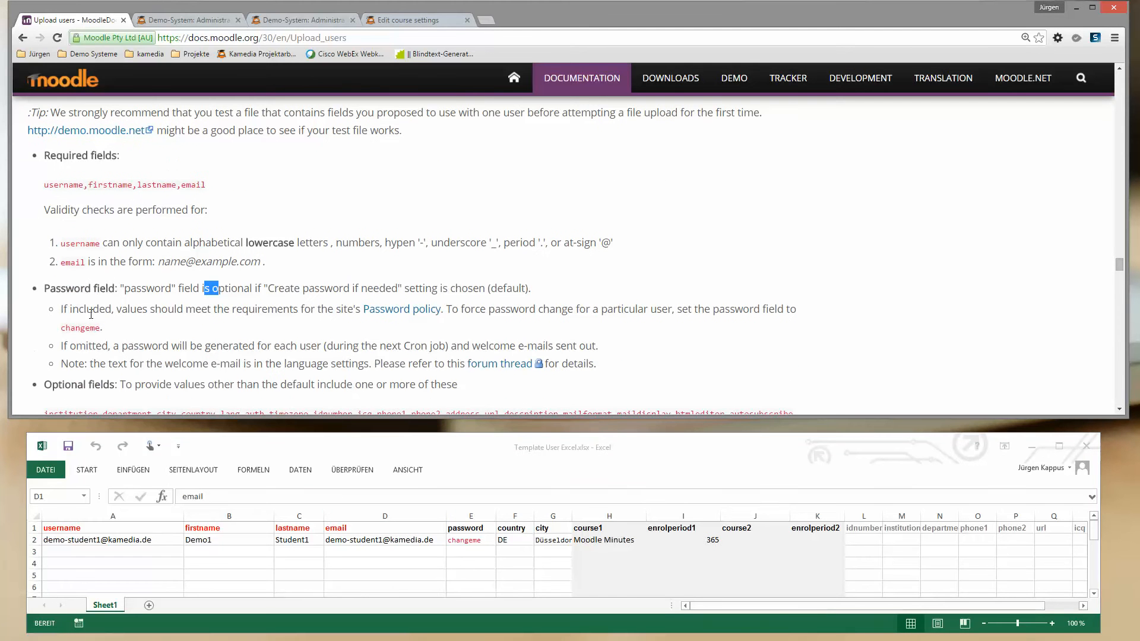
pyautogui.moveTo(168, 289); pyautogui.dragTo(141, 289)
pyautogui.click(483, 532)
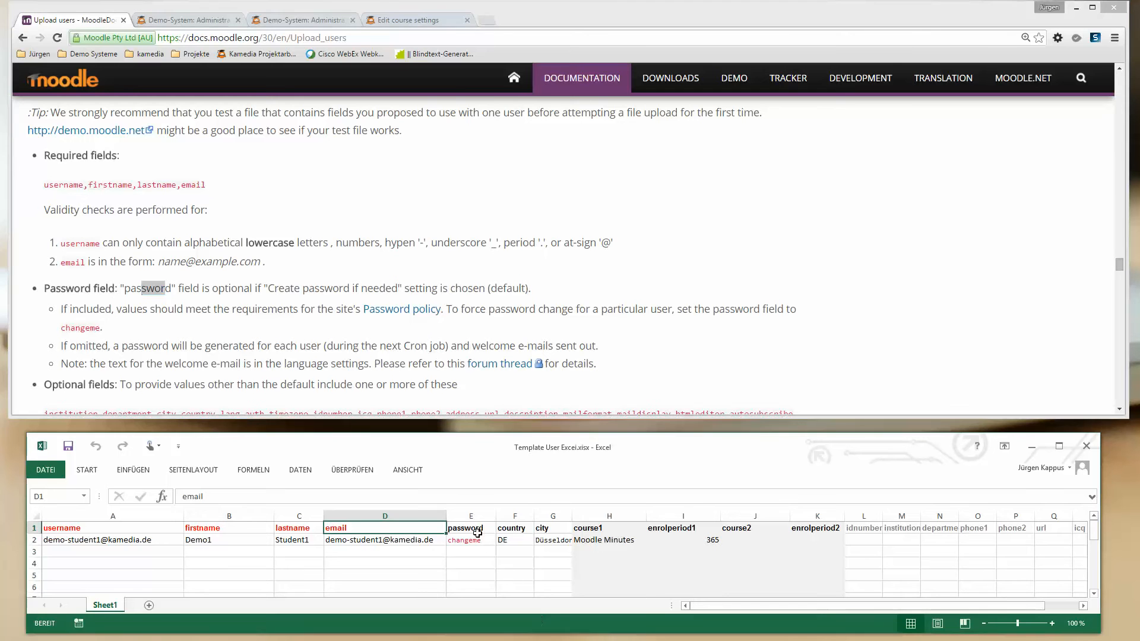
pyautogui.click(471, 540)
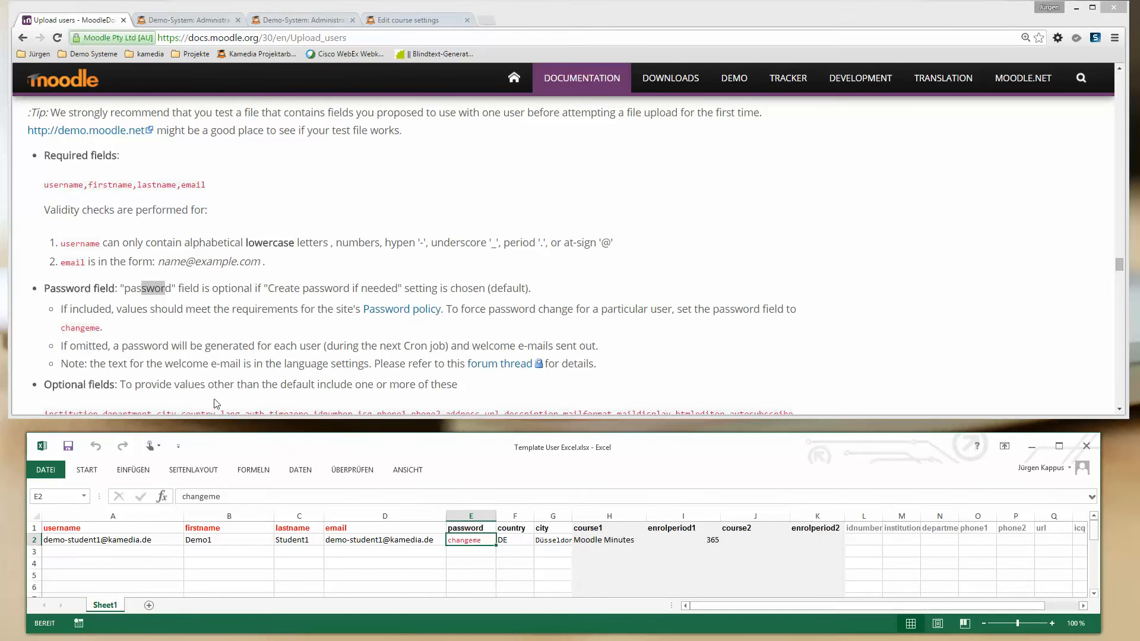
pyautogui.moveTo(102, 324); pyautogui.dragTo(62, 327)
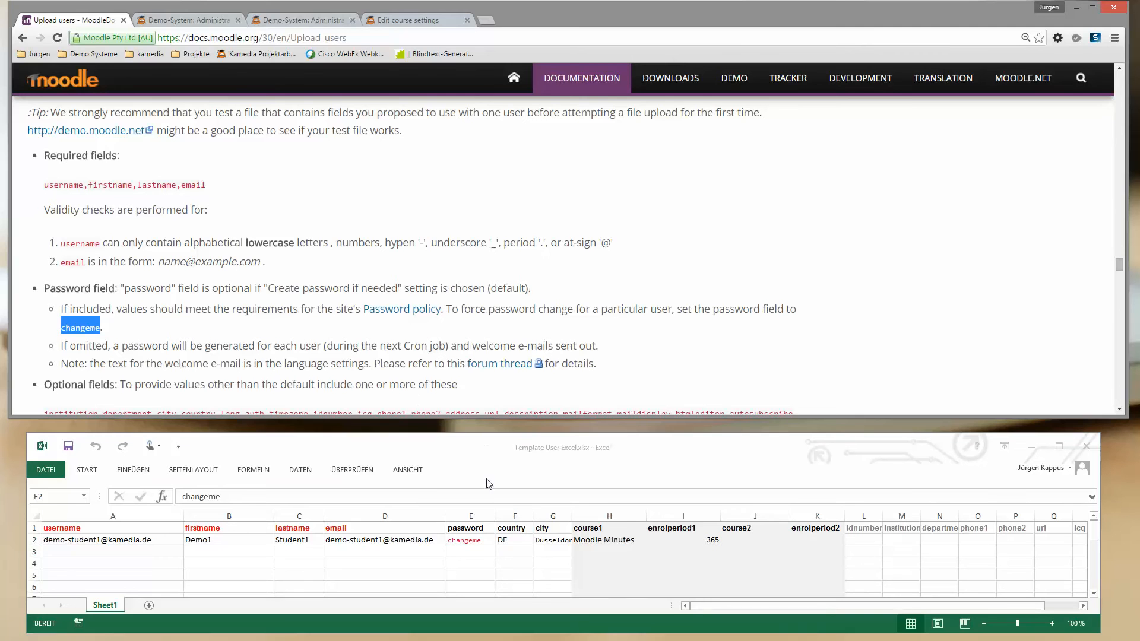
pyautogui.click(462, 541)
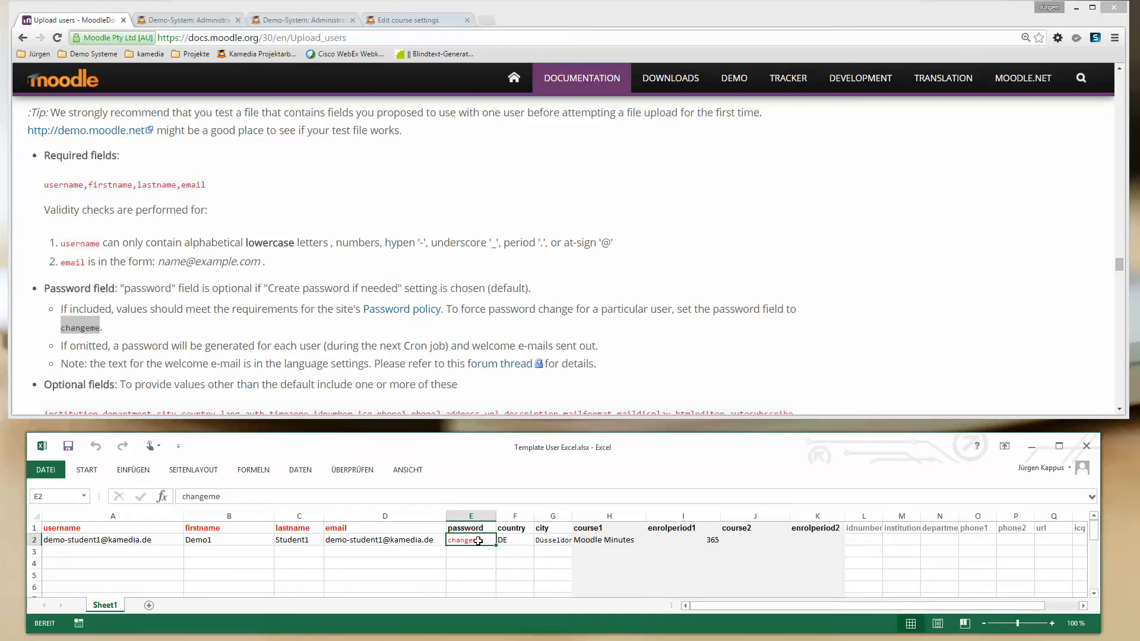
pyautogui.click(405, 359)
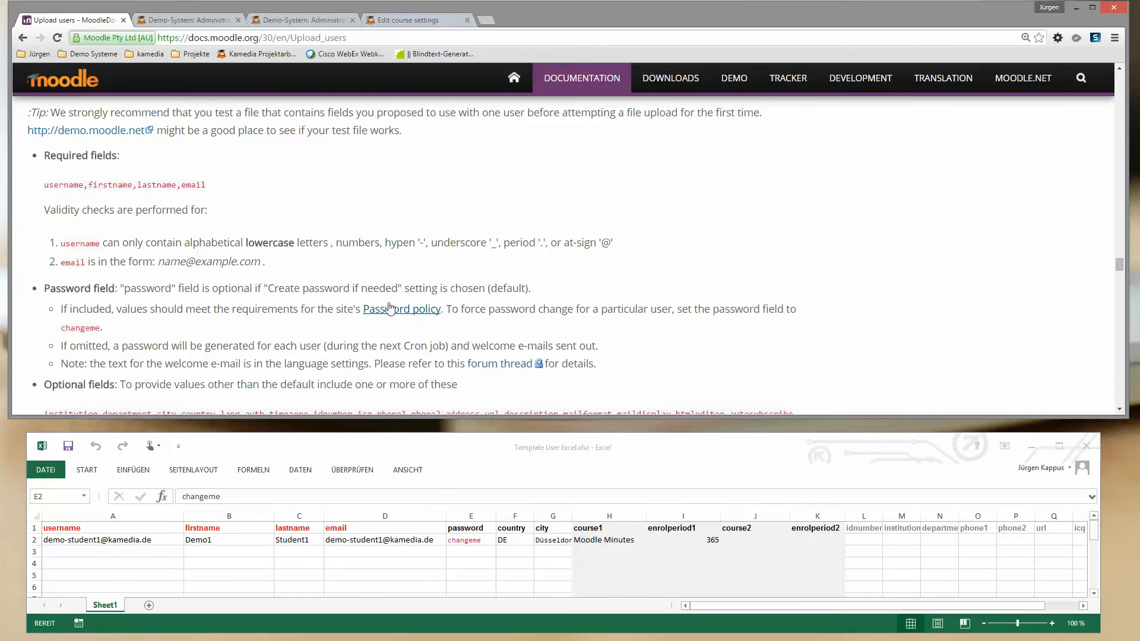
# Find the optional fields in the documentation and examine the country and city columns with their sample values in the Excel template.
pyautogui.scroll(-1, 406, 359)
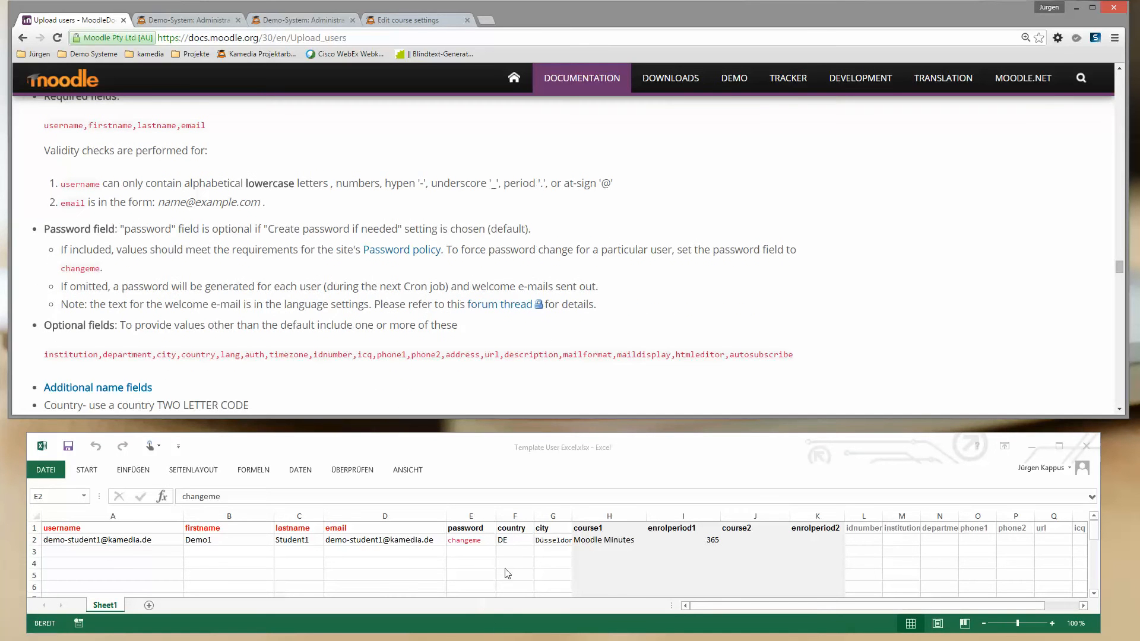
pyautogui.click(510, 529)
pyautogui.click(546, 530)
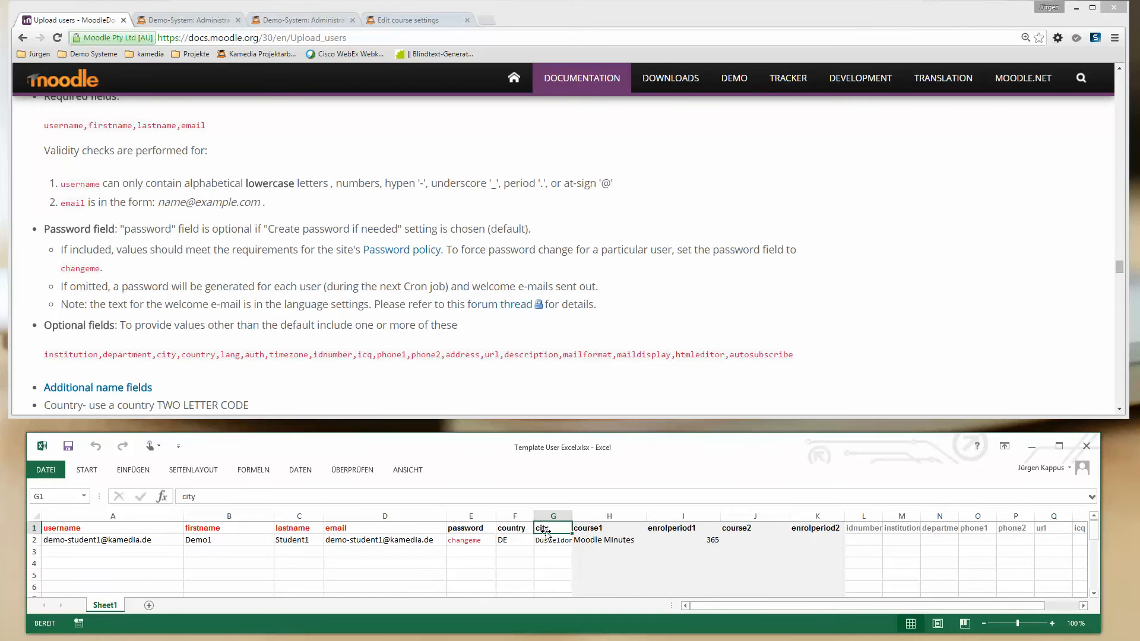
pyautogui.click(521, 537)
pyautogui.click(546, 539)
pyautogui.click(525, 538)
pyautogui.click(549, 538)
pyautogui.click(525, 539)
pyautogui.click(546, 538)
pyautogui.click(528, 539)
pyautogui.click(540, 538)
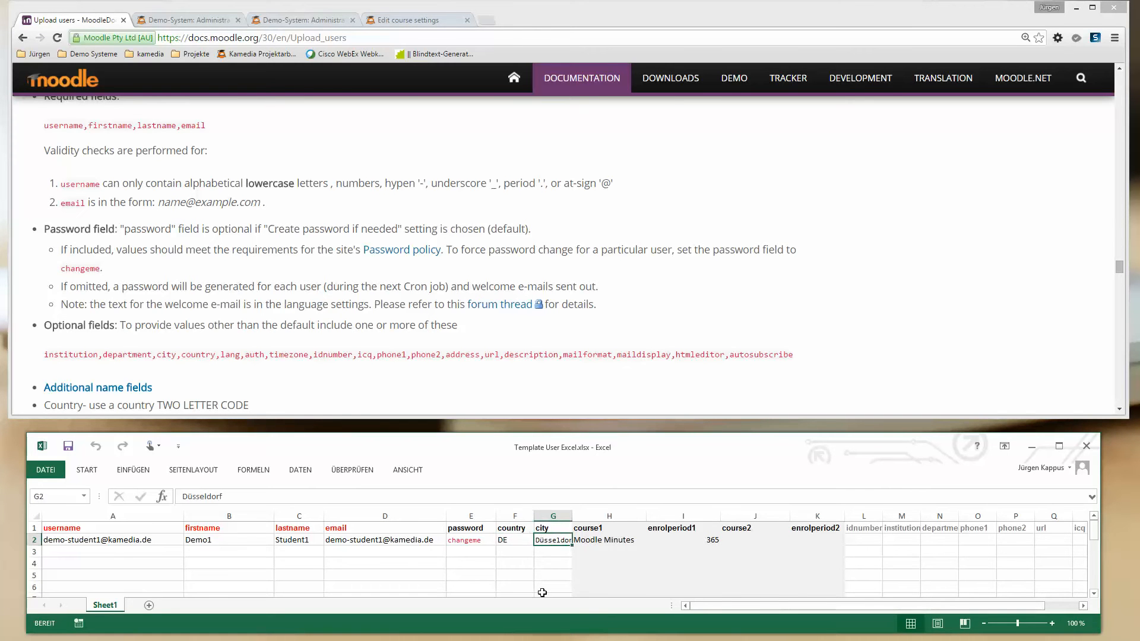
# Review the template's further optional column headers, from idnumber, institution and department through to msn.
pyautogui.moveTo(743, 604); pyautogui.dragTo(772, 607)
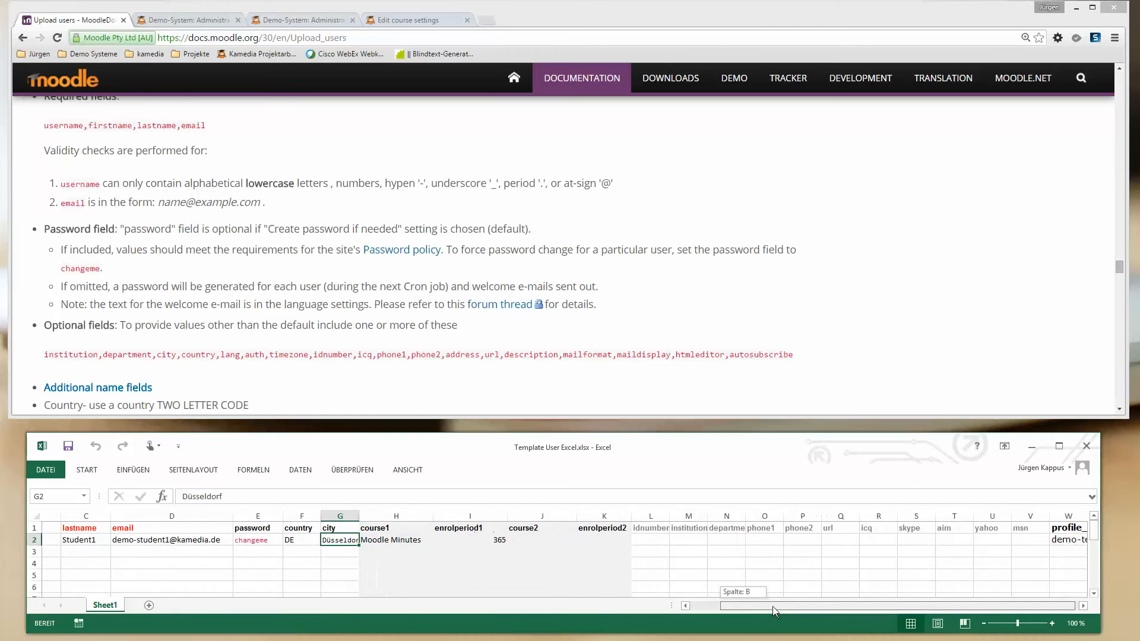
pyautogui.click(625, 529)
pyautogui.click(669, 528)
pyautogui.click(707, 528)
pyautogui.click(745, 529)
pyautogui.click(783, 528)
pyautogui.click(815, 528)
pyautogui.click(855, 528)
pyautogui.click(893, 529)
pyautogui.click(923, 530)
pyautogui.click(998, 529)
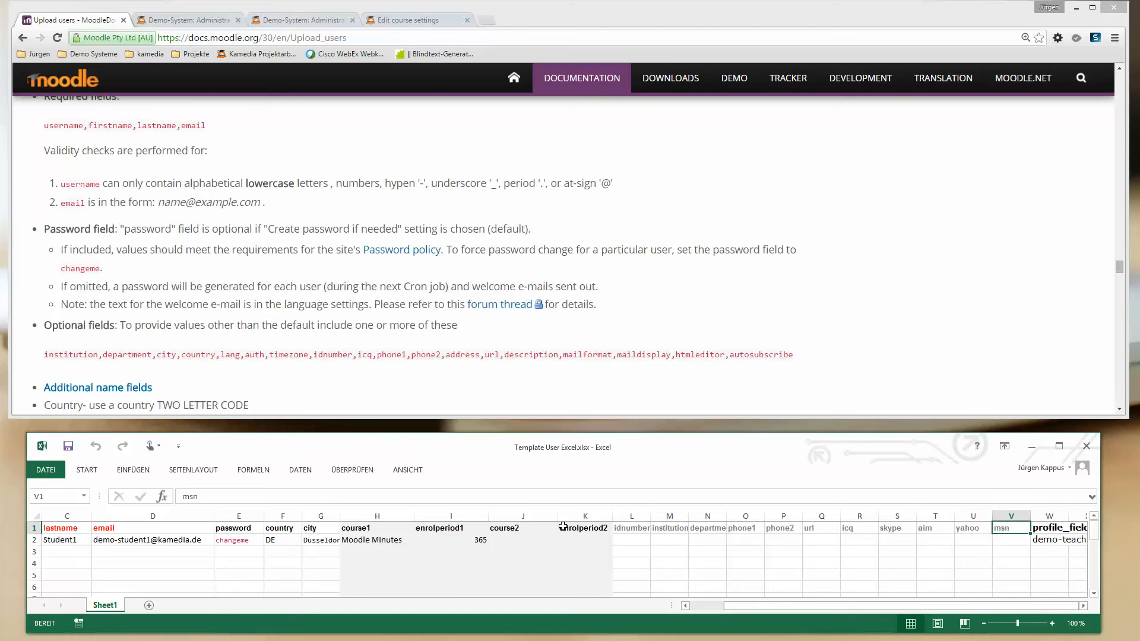
pyautogui.click(646, 528)
pyautogui.click(665, 527)
pyautogui.click(706, 528)
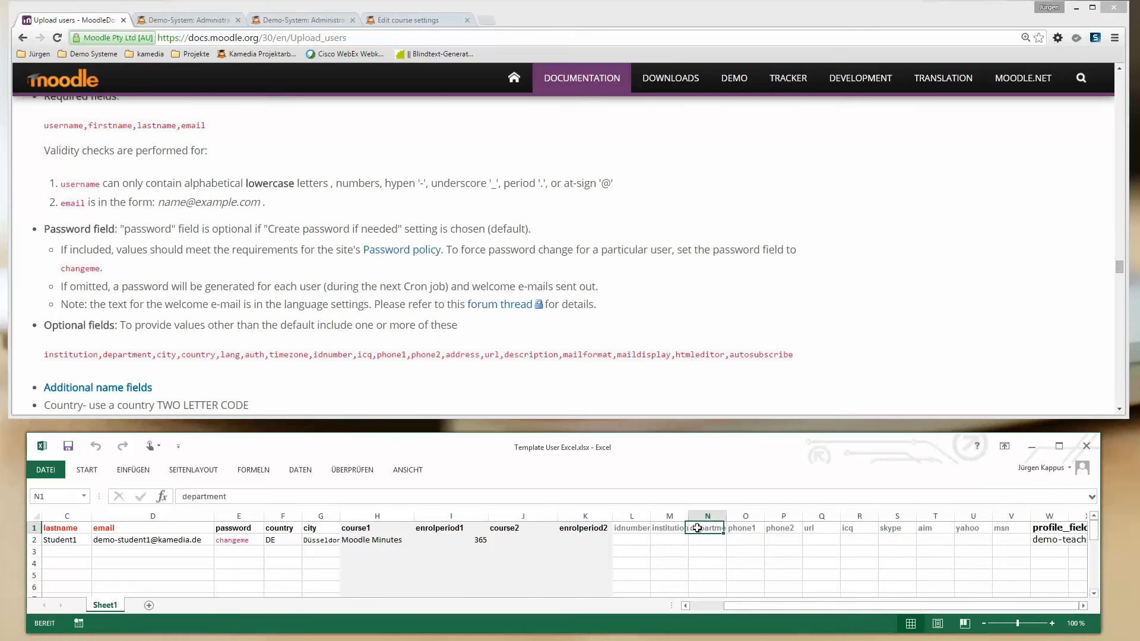
# Examine the username header and the header range from course1 to enrolperiod2, then return to the documentation page in the browser.
pyautogui.moveTo(747, 605); pyautogui.dragTo(712, 606)
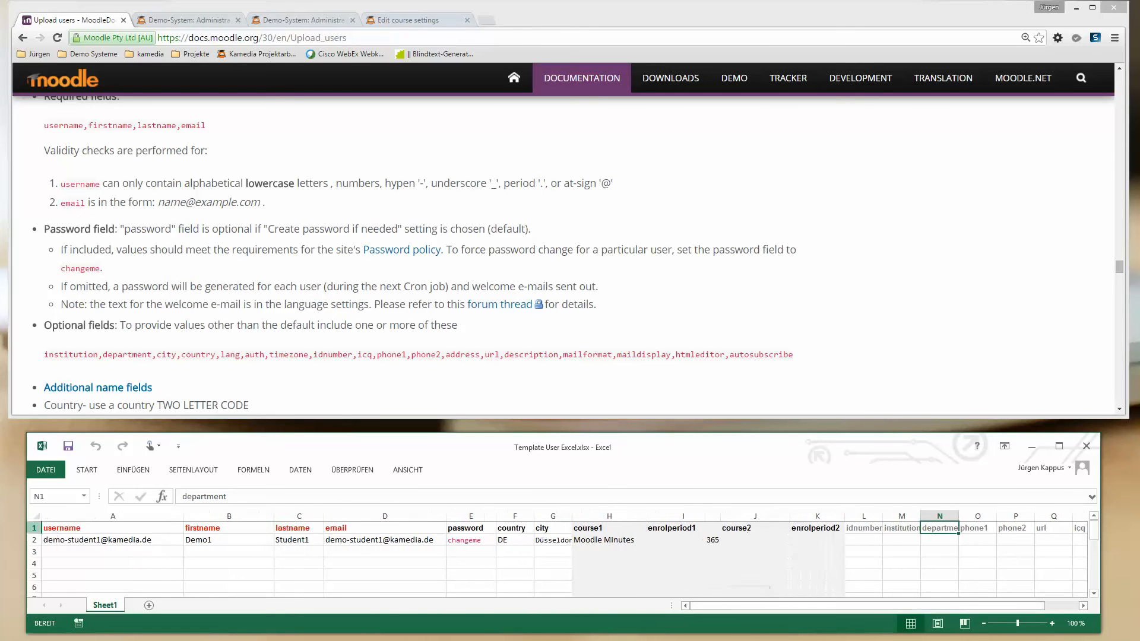
pyautogui.click(64, 527)
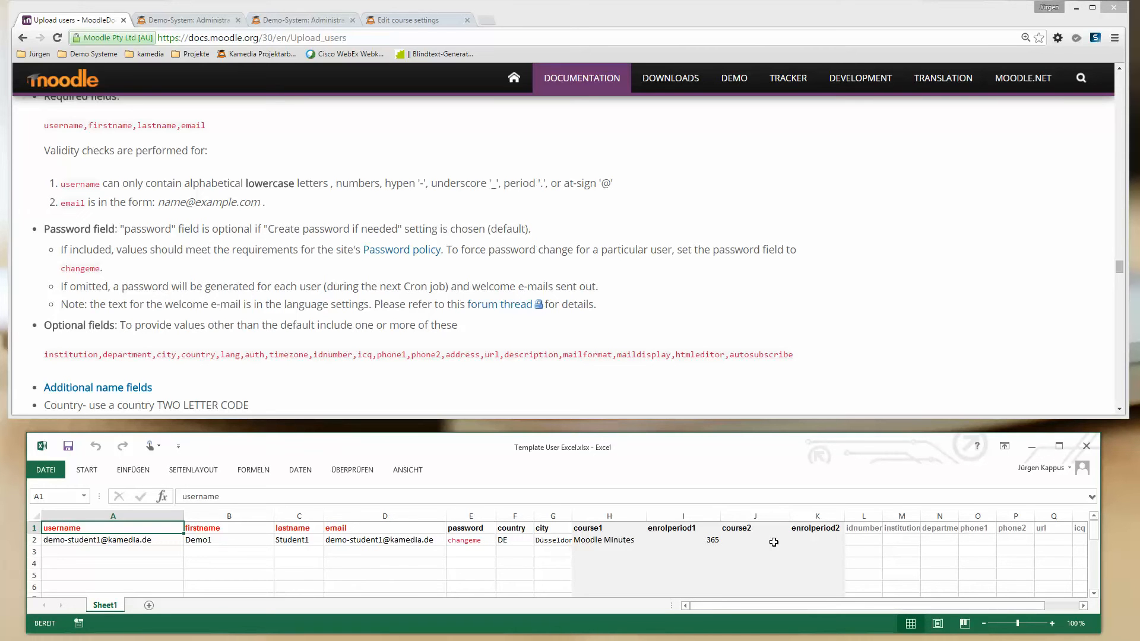
pyautogui.click(810, 528)
pyautogui.moveTo(809, 528); pyautogui.dragTo(619, 527)
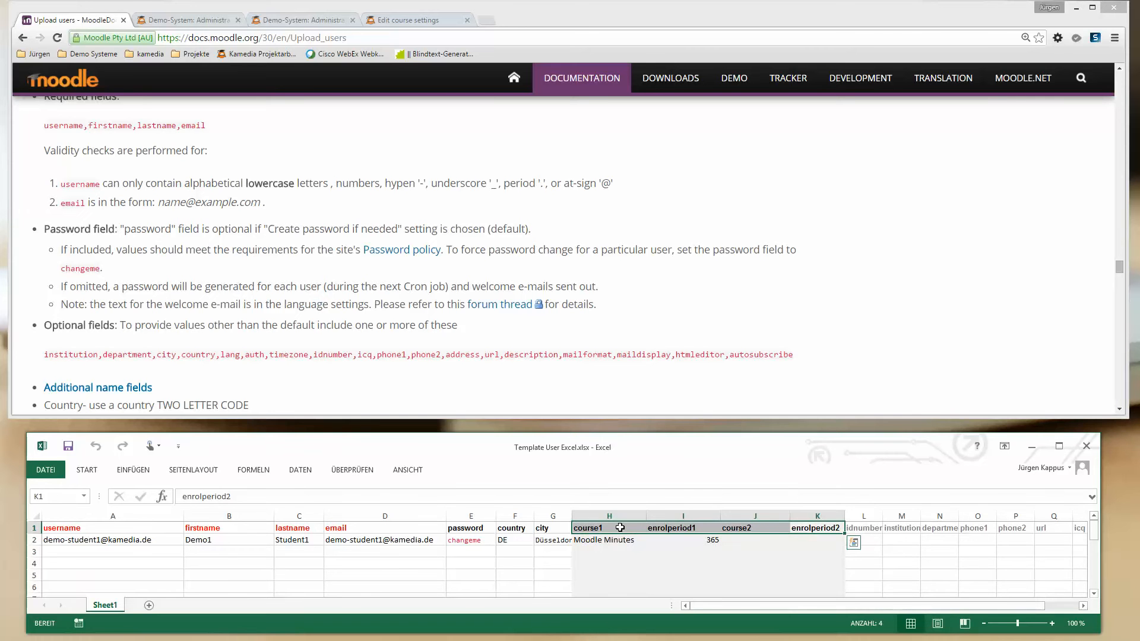
pyautogui.click(414, 290)
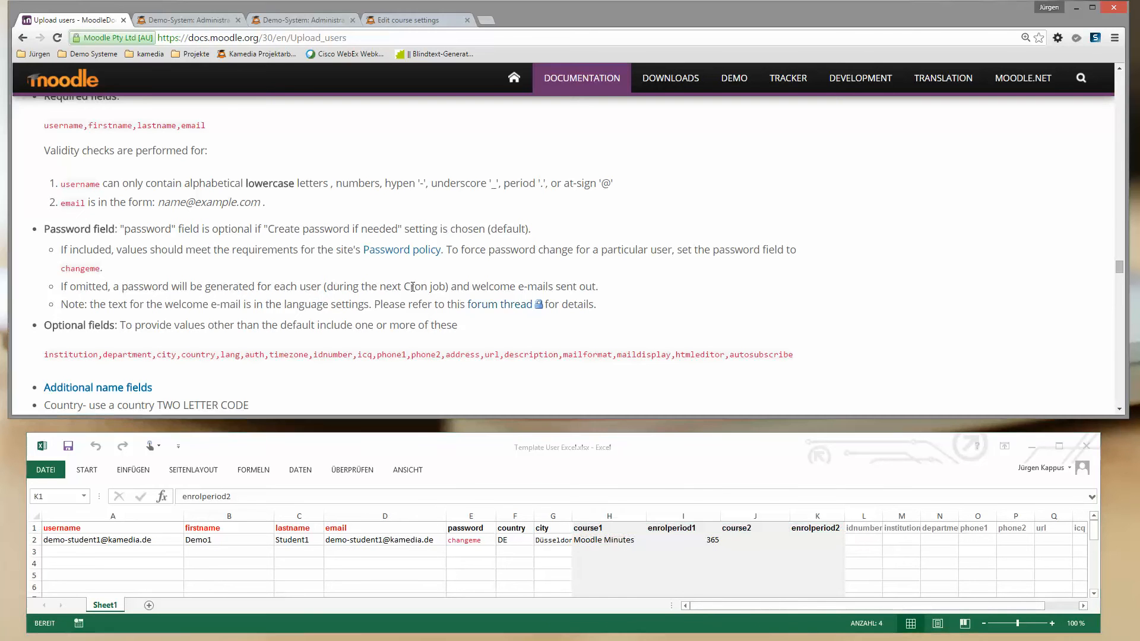
# Find the optional Enrolment fields section in the Moodle upload users documentation.
pyautogui.scroll(-2, 414, 291)
pyautogui.scroll(-1, 414, 291)
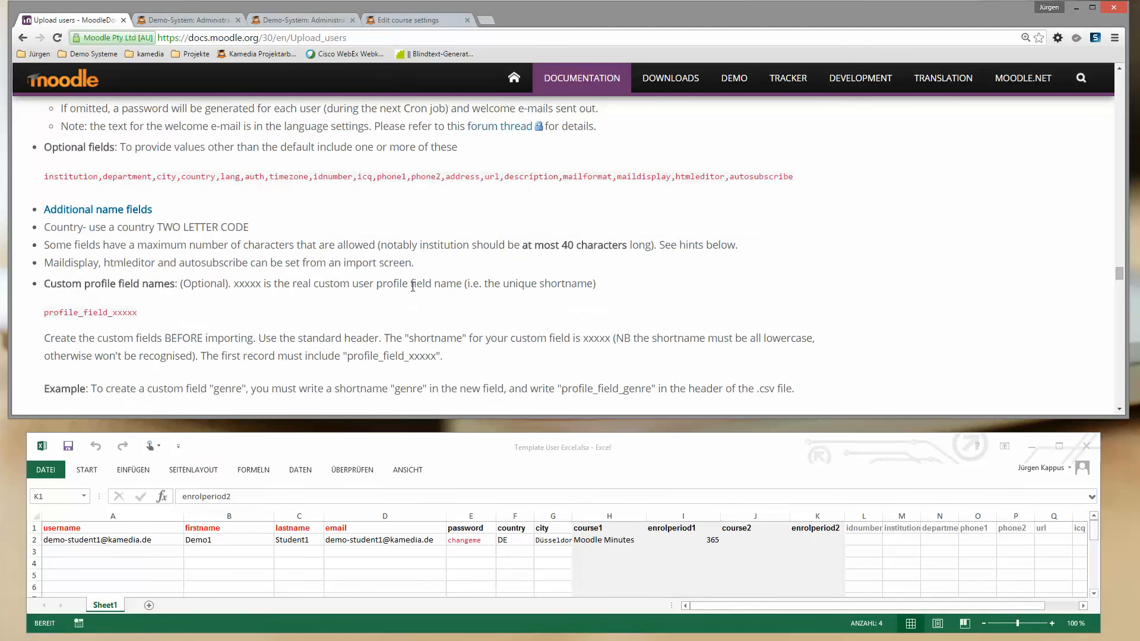
pyautogui.scroll(1, 413, 286)
pyautogui.scroll(-3, 413, 291)
pyautogui.scroll(-2, 414, 291)
pyautogui.scroll(-2, 414, 291)
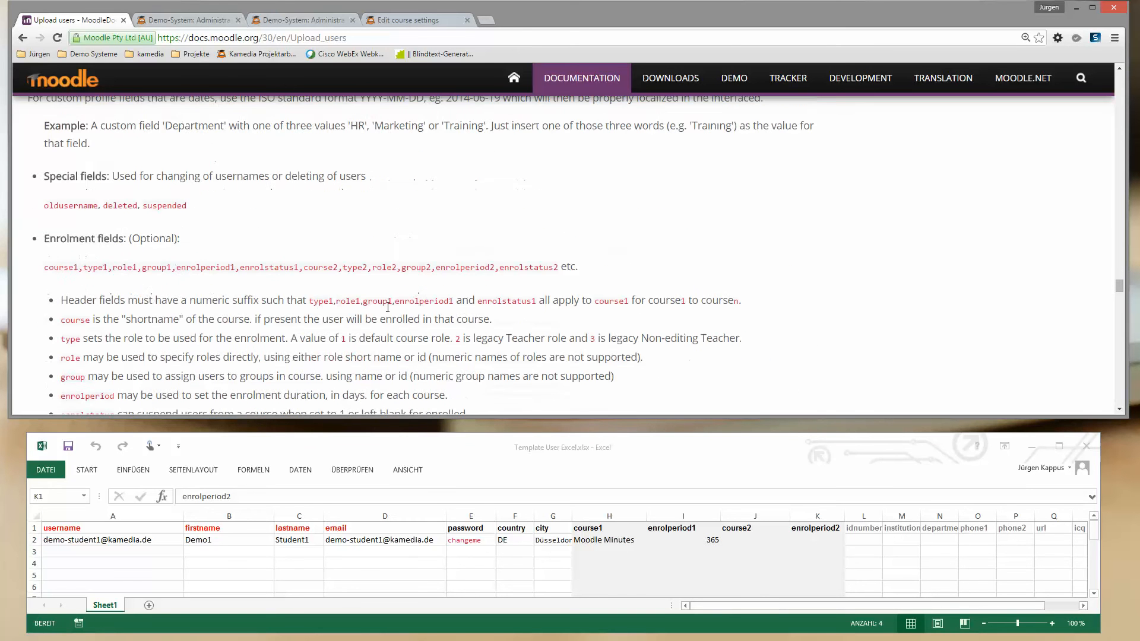
pyautogui.moveTo(69, 232); pyautogui.dragTo(104, 238)
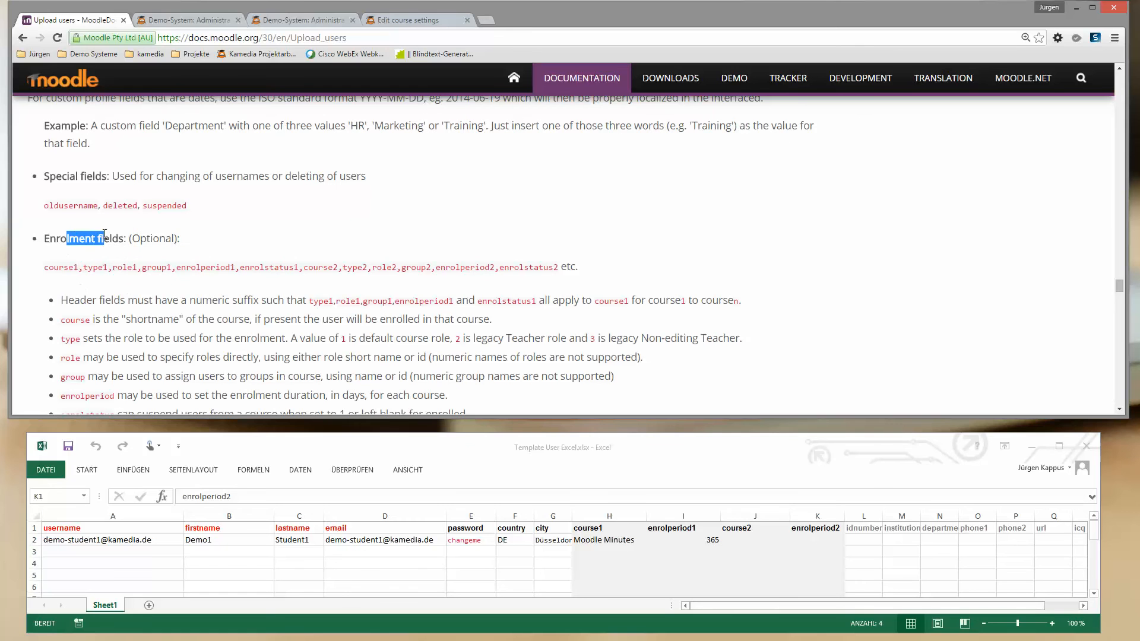
# Compare the template's course1 column and its sample value with the course short name on the Moodle course settings page.
pyautogui.click(603, 528)
pyautogui.click(603, 528)
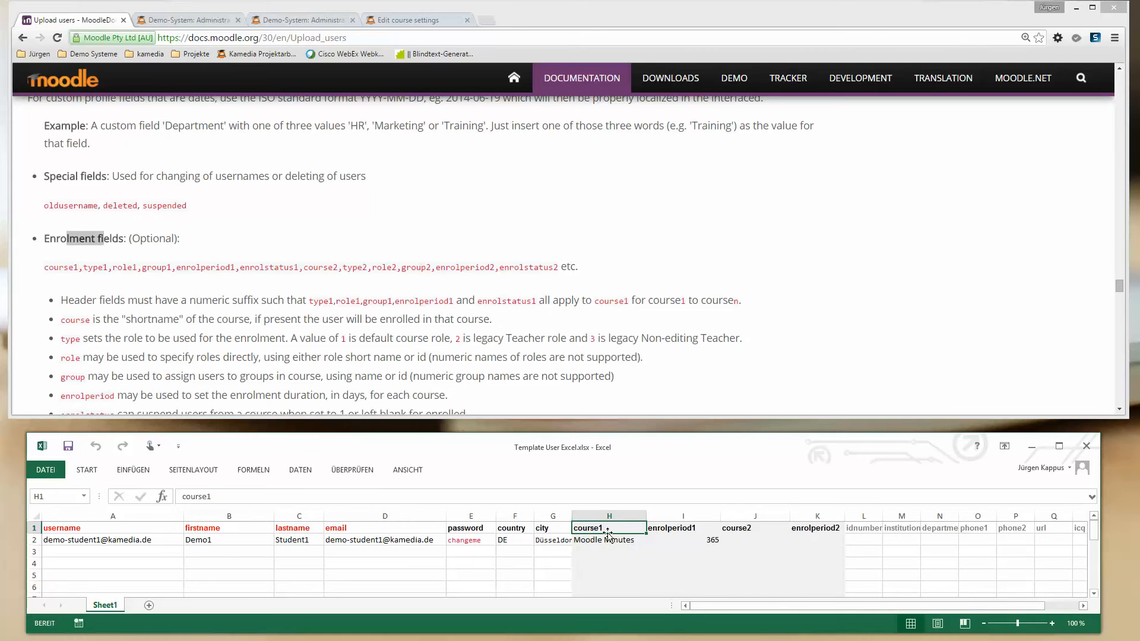
pyautogui.click(605, 539)
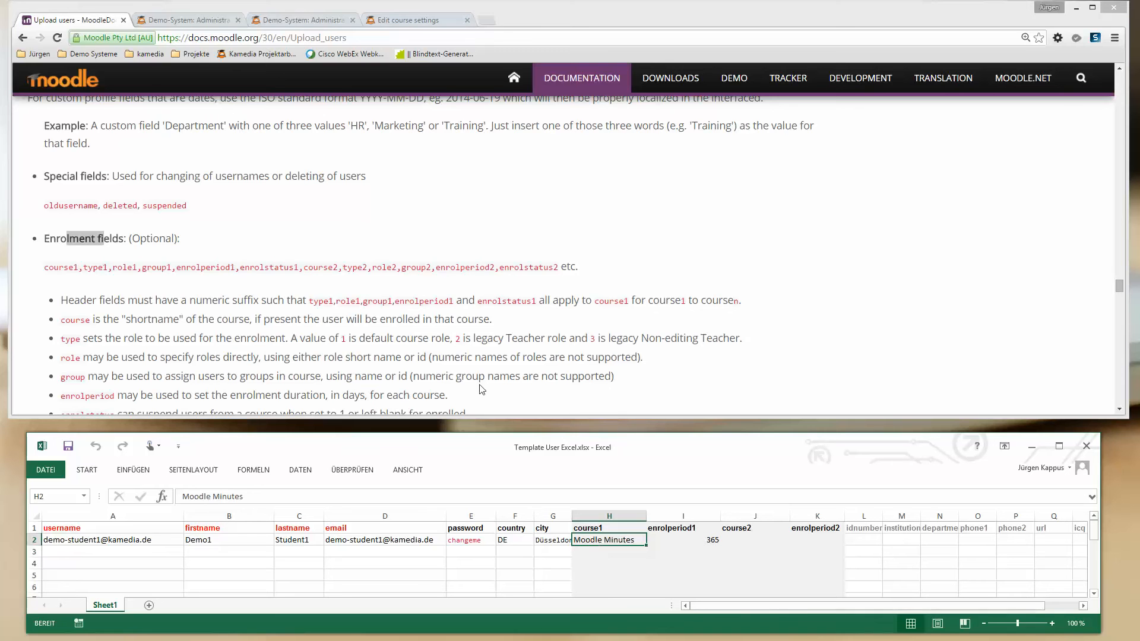
pyautogui.click(414, 21)
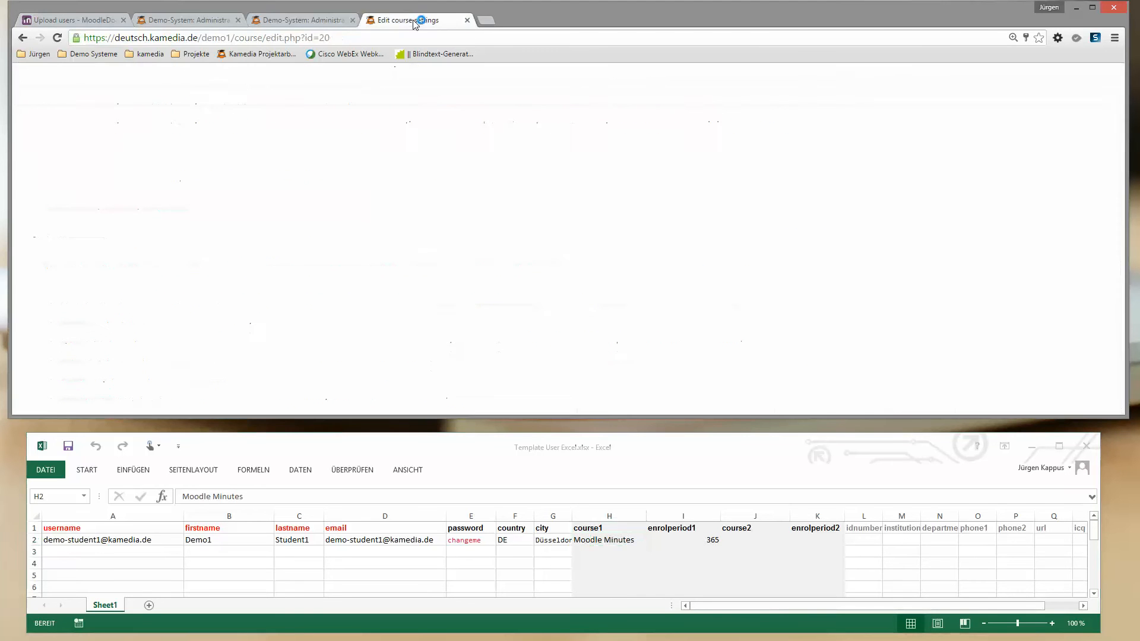
pyautogui.scroll(-2, 48, 312)
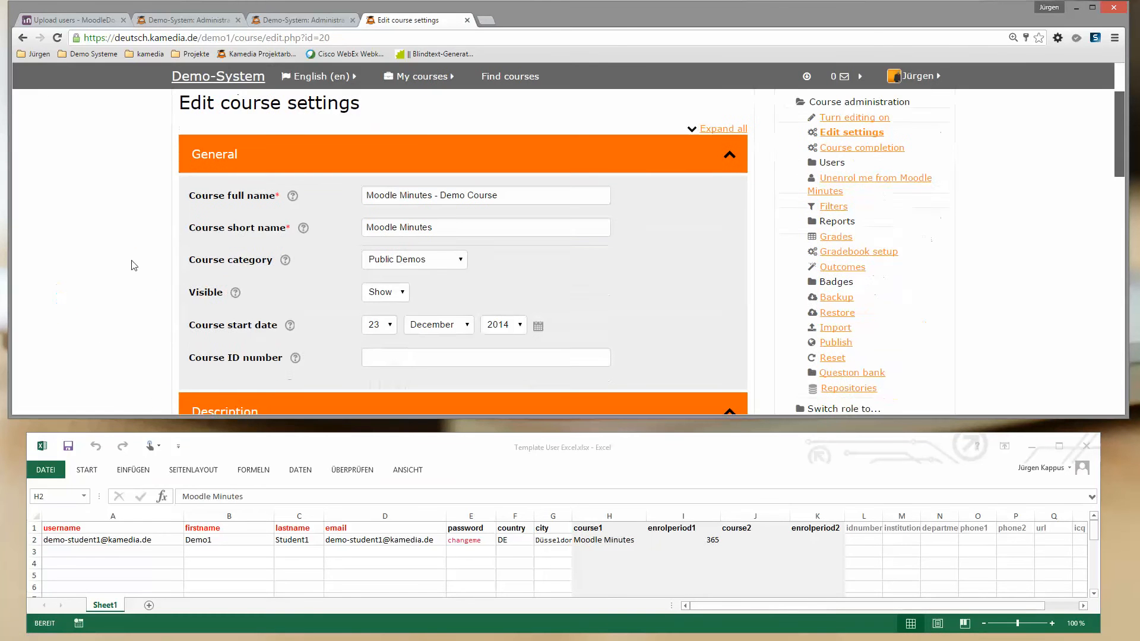
pyautogui.moveTo(186, 233); pyautogui.dragTo(232, 230)
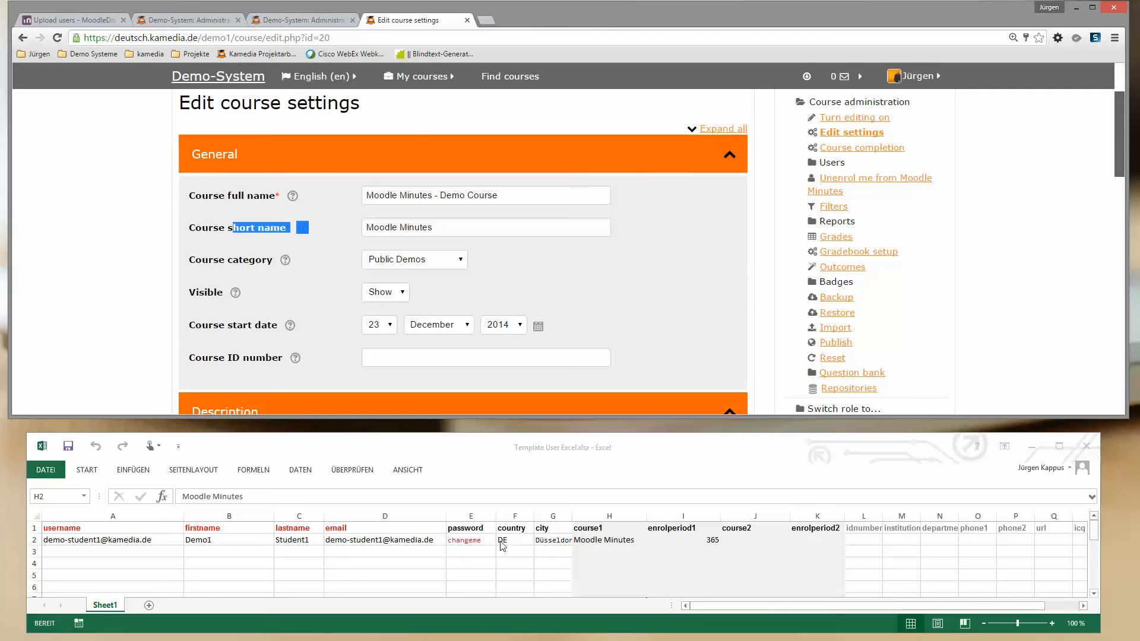
pyautogui.click(601, 541)
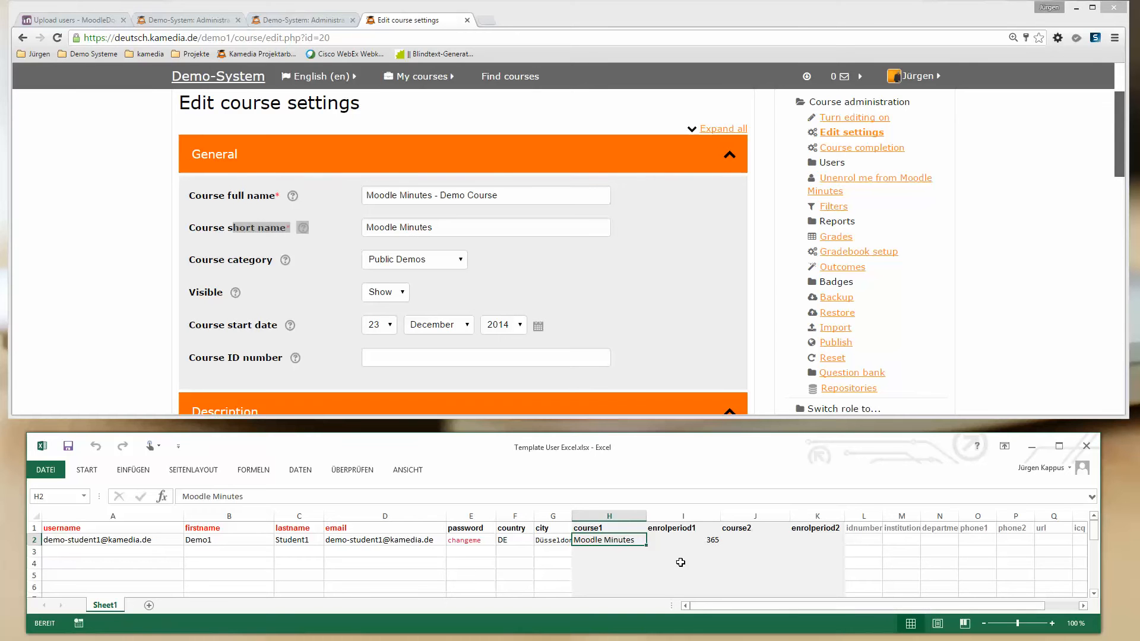
# Examine the enrolperiod1 column and its sample value, then the course2 and enrolperiod2 columns in the Excel template.
pyautogui.click(676, 531)
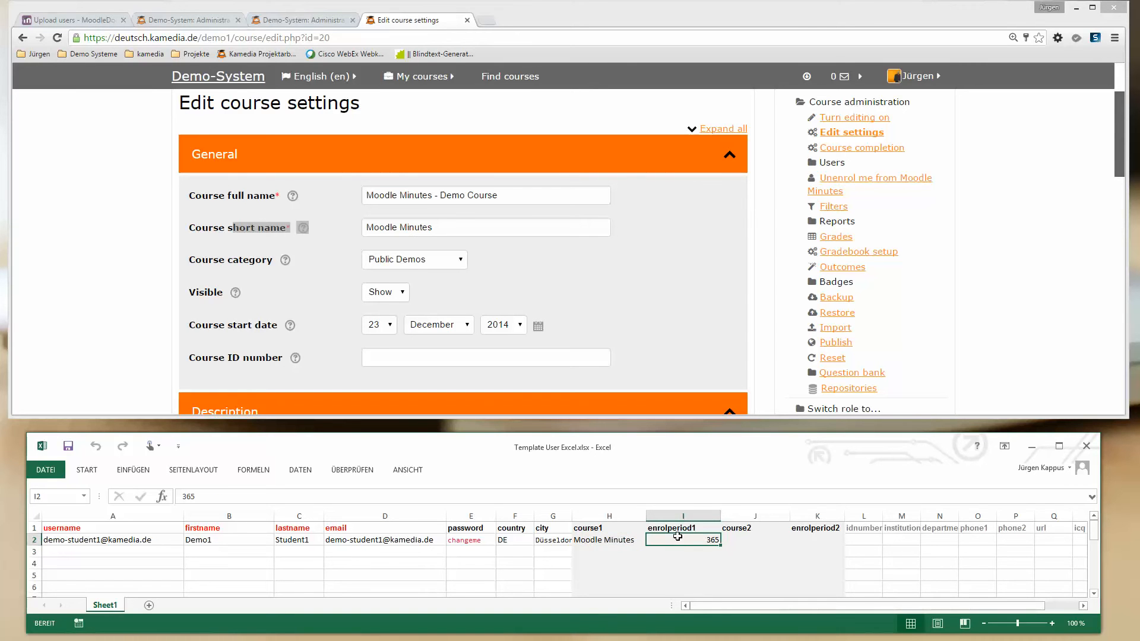
pyautogui.click(679, 538)
pyautogui.click(612, 528)
pyautogui.click(742, 529)
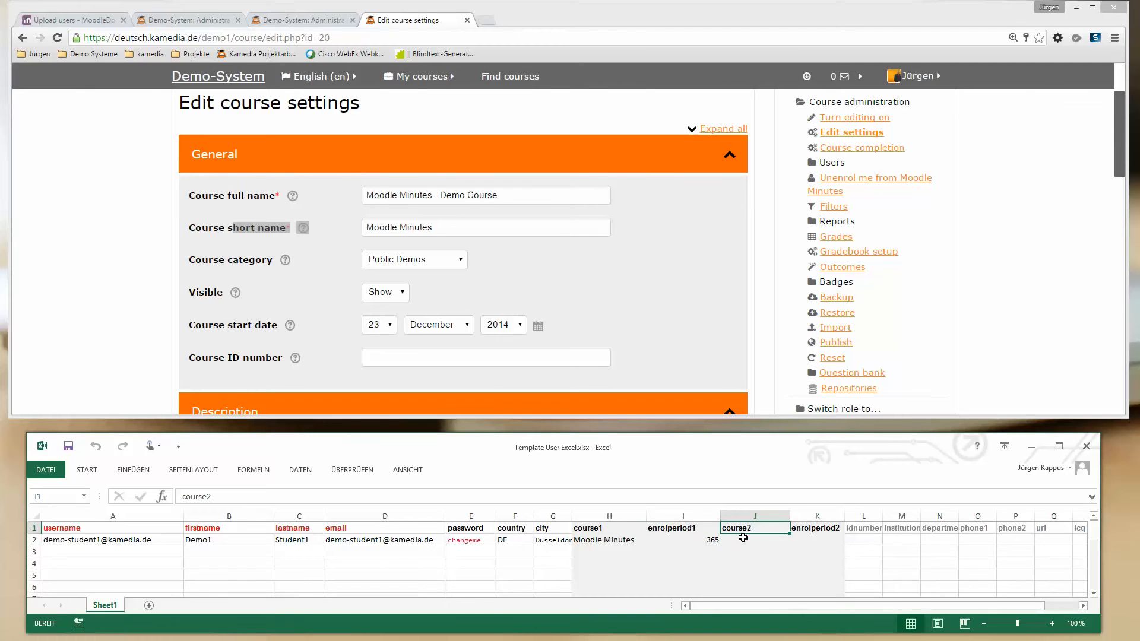
pyautogui.click(742, 540)
pyautogui.click(750, 529)
pyautogui.click(824, 528)
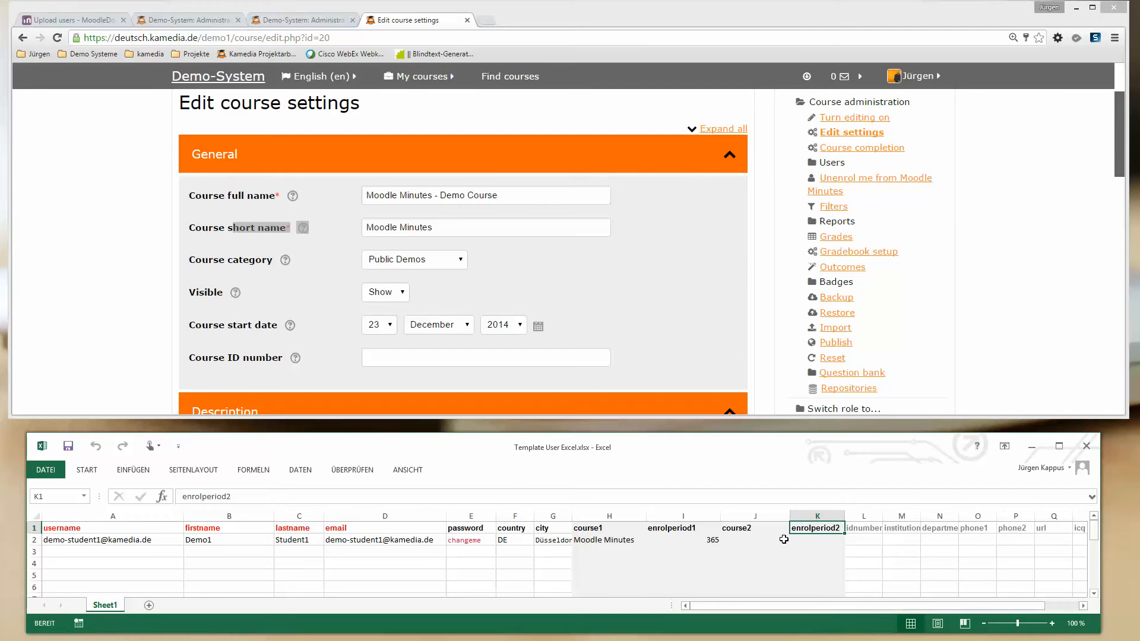
# Review how the course1 and course2 headers pair with enrolperiod1 and enrolperiod2 in the template.
pyautogui.click(628, 532)
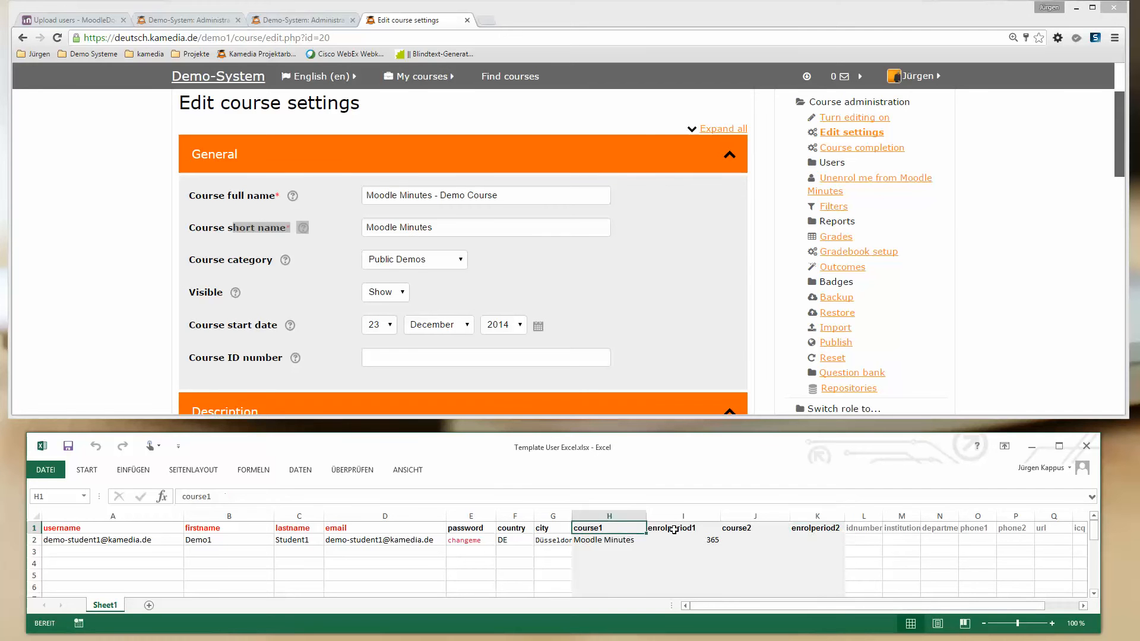
pyautogui.click(675, 529)
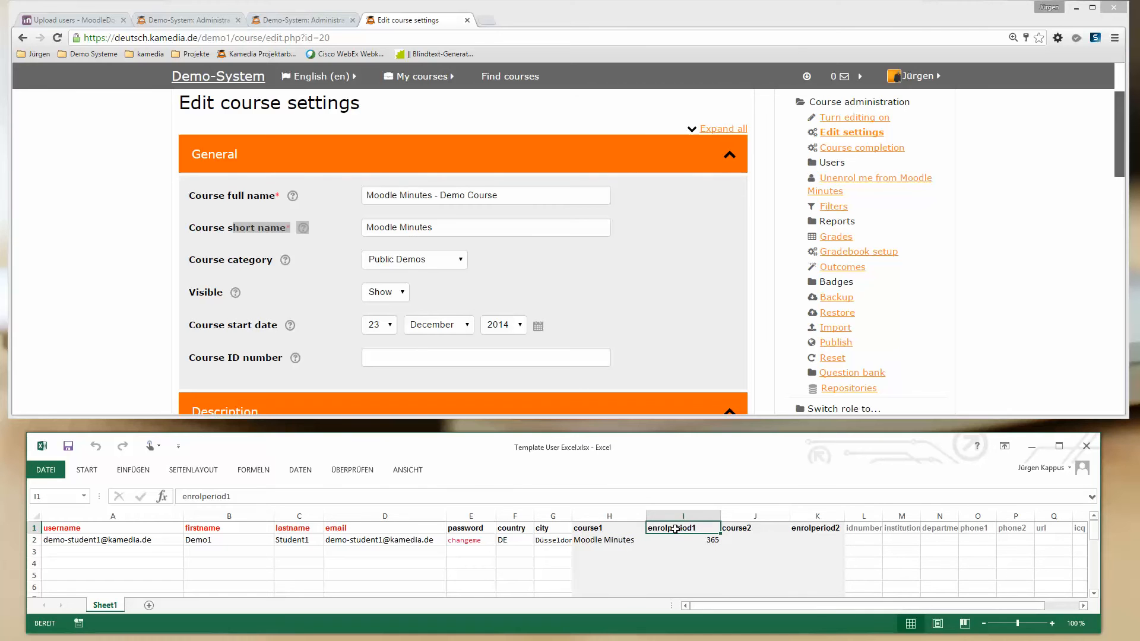
pyautogui.click(727, 530)
pyautogui.click(694, 530)
pyautogui.click(629, 532)
pyautogui.click(706, 531)
pyautogui.click(727, 531)
pyautogui.click(821, 529)
pyautogui.click(609, 529)
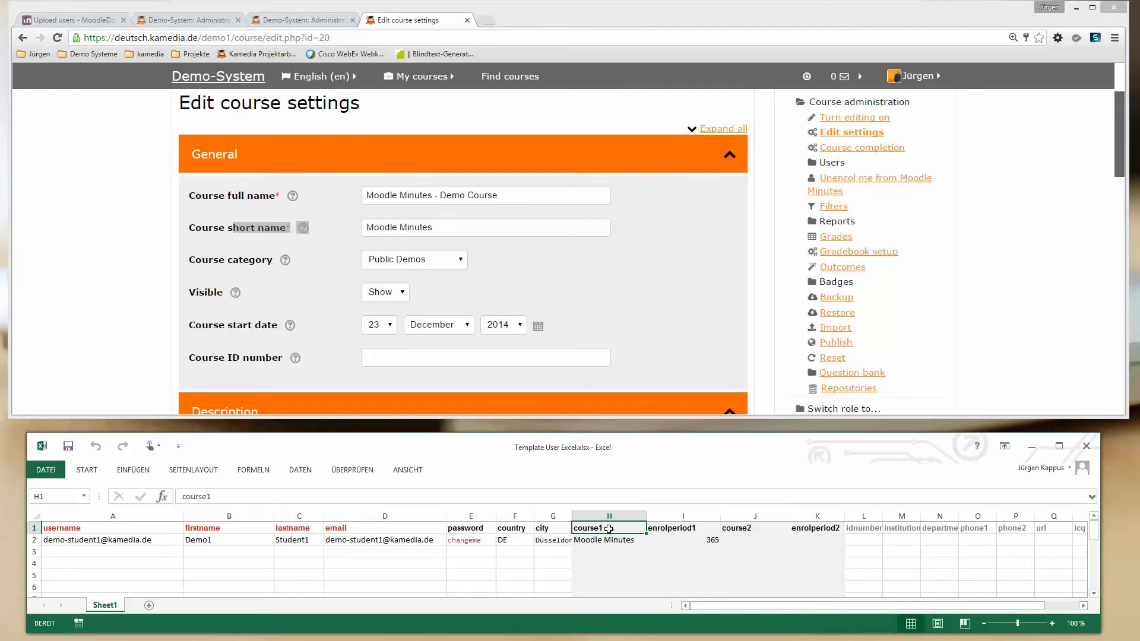
# Read the documentation's description of the course field and check it against the template's enrolperiod1, course2 and enrolperiod2 headers.
pyautogui.click(78, 190)
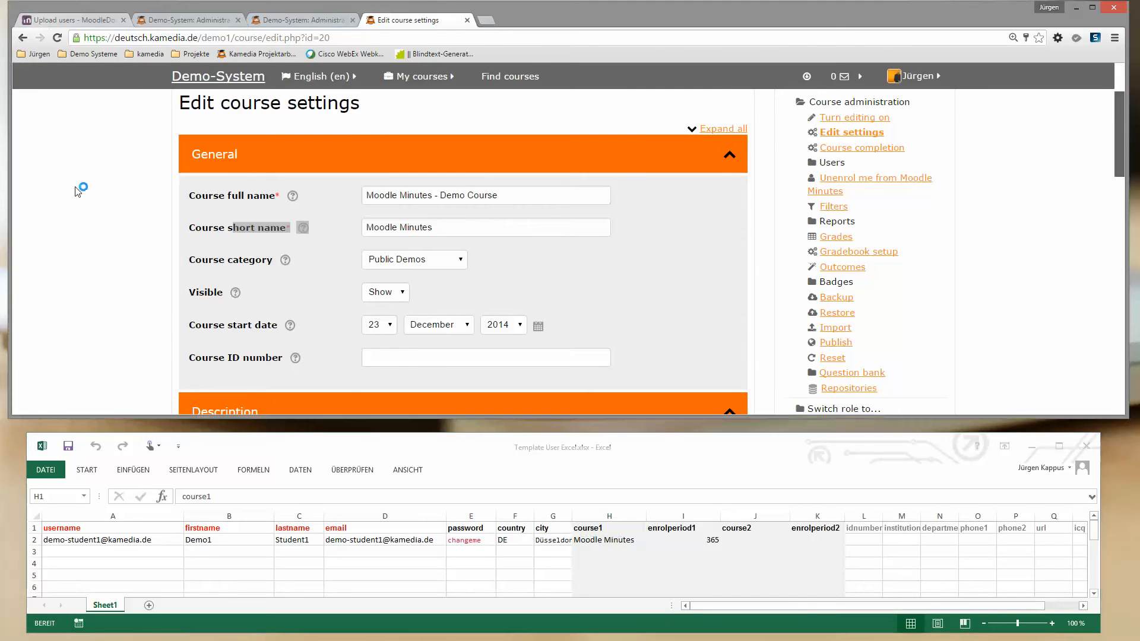
pyautogui.click(113, 324)
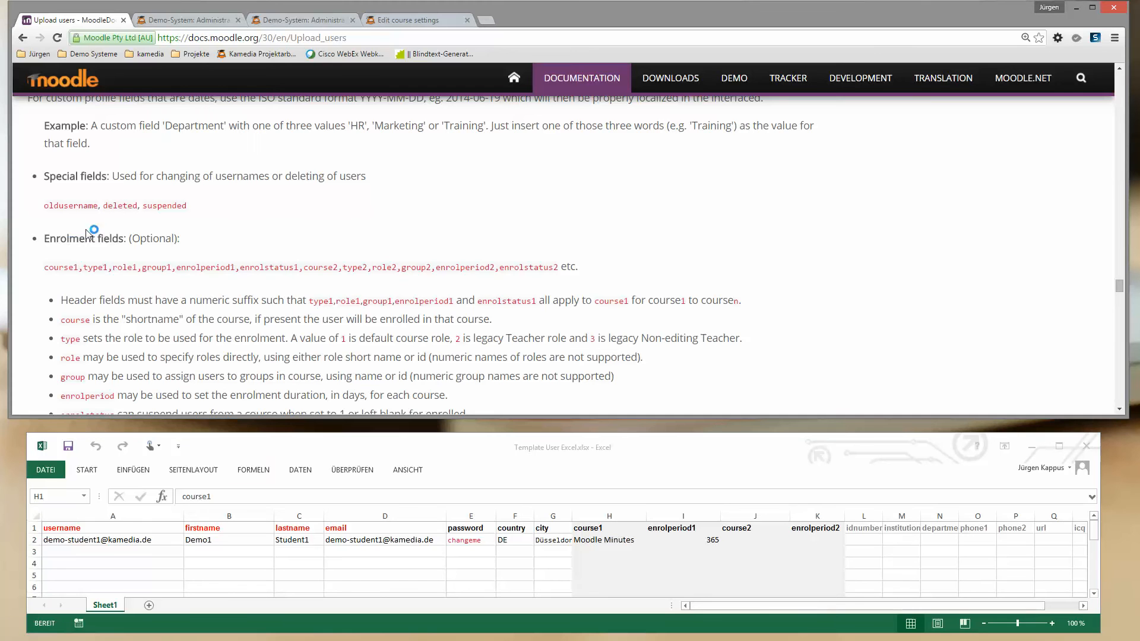
pyautogui.moveTo(107, 319); pyautogui.dragTo(125, 339)
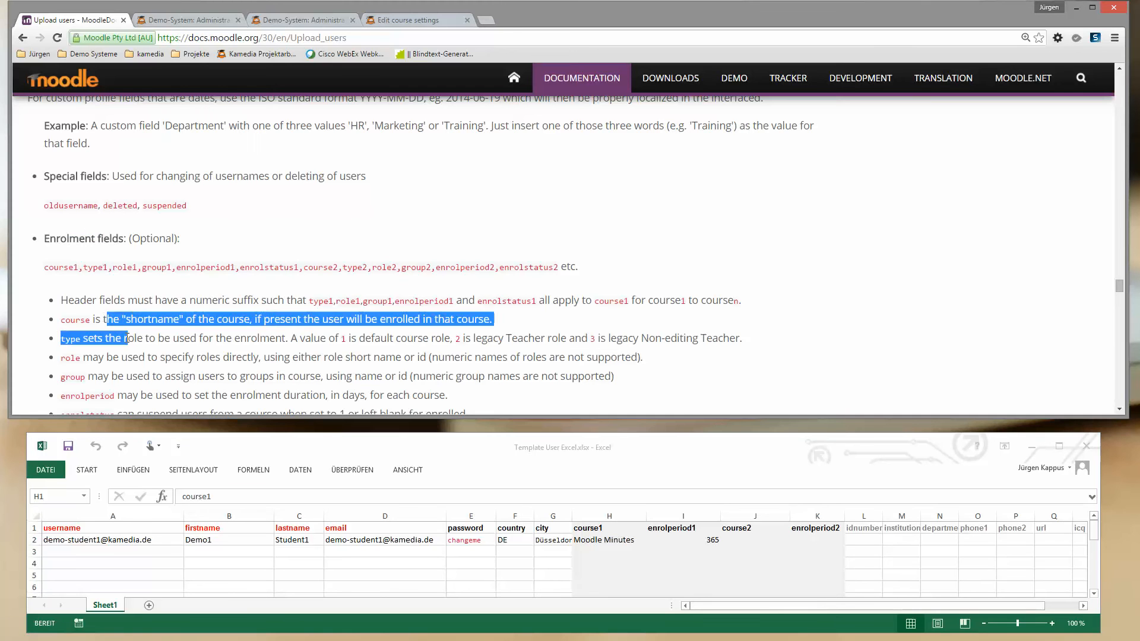
pyautogui.click(135, 338)
pyautogui.click(683, 528)
pyautogui.click(745, 531)
pyautogui.click(811, 530)
# Recap the template's columns from username to email, password, country and city, and course1 with enrolperiod1.
pyautogui.moveTo(70, 528); pyautogui.dragTo(341, 527)
pyautogui.click(463, 528)
pyautogui.moveTo(498, 528); pyautogui.dragTo(538, 537)
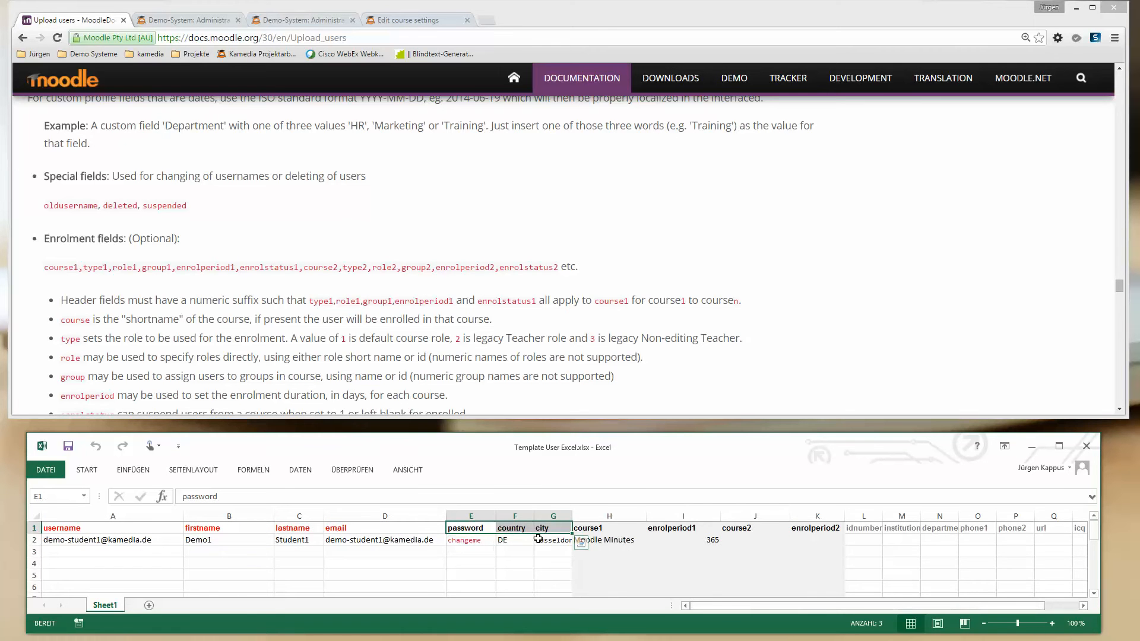
pyautogui.click(598, 529)
pyautogui.moveTo(598, 530); pyautogui.dragTo(659, 541)
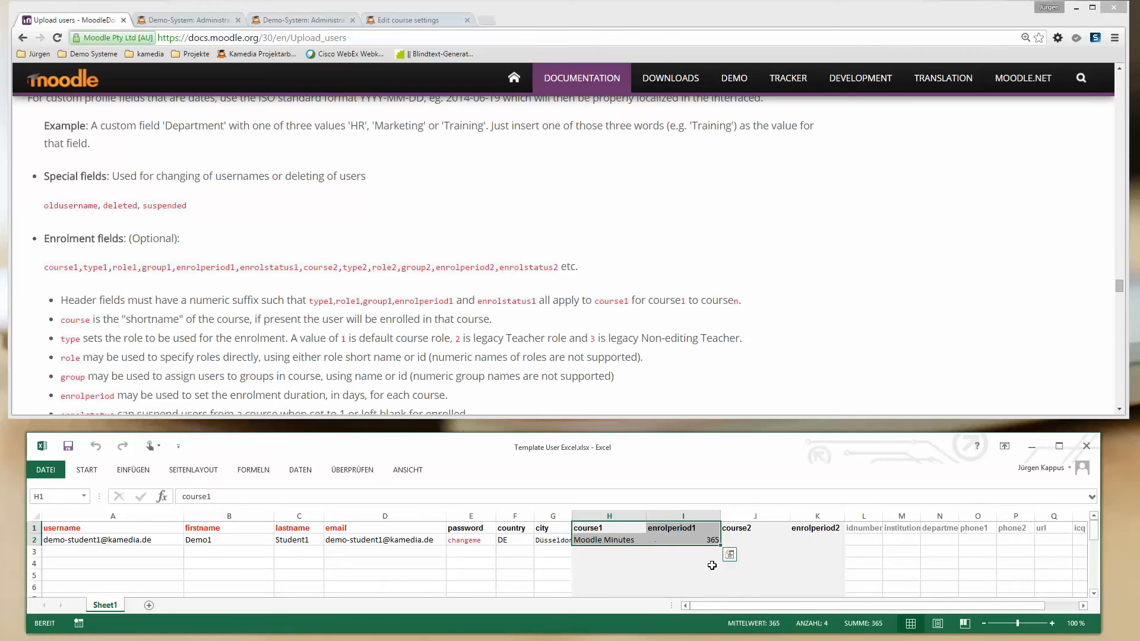
# Review the optional column headers from idnumber through msn in the Excel template.
pyautogui.moveTo(721, 608); pyautogui.dragTo(785, 608)
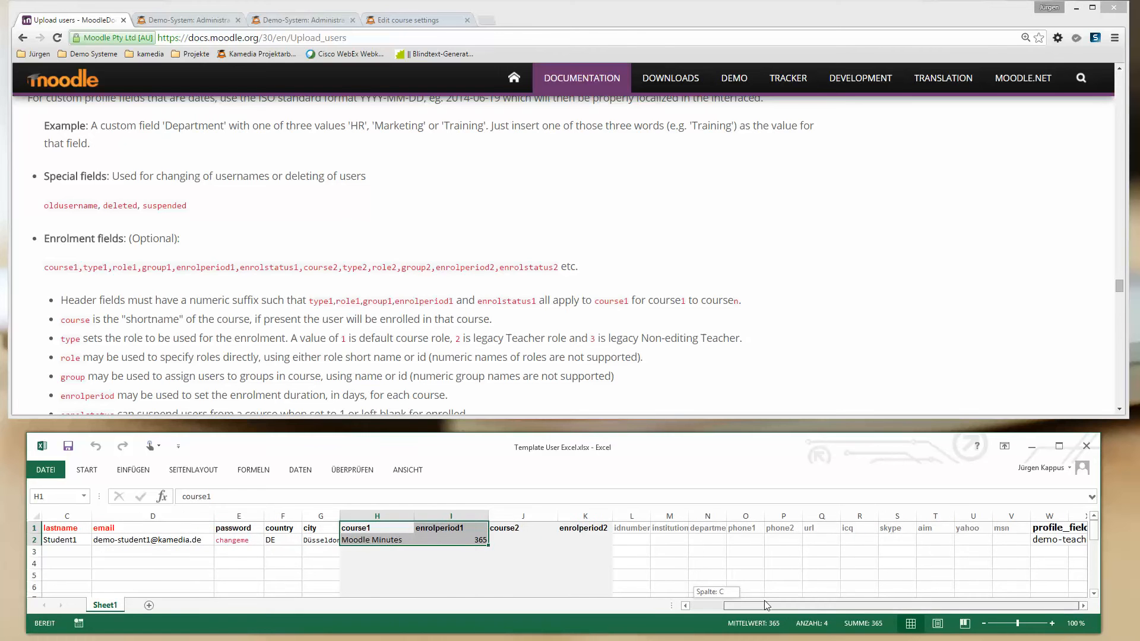
pyautogui.moveTo(631, 527); pyautogui.dragTo(1003, 528)
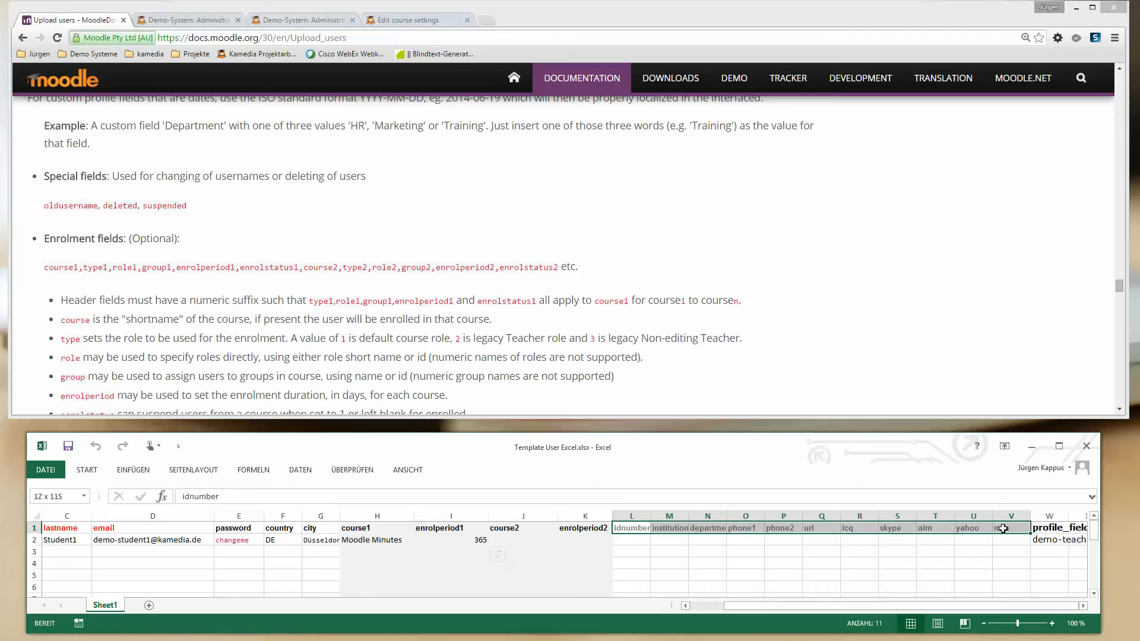
pyautogui.click(978, 528)
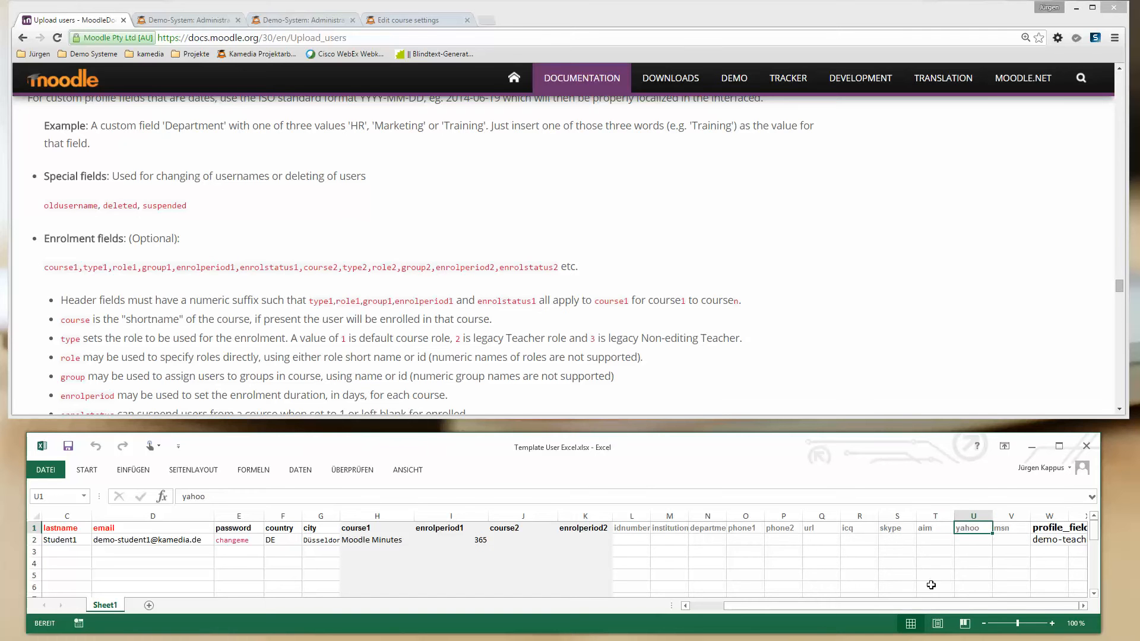
# Examine the profile_field_managersemail header in column W, highlighting its profile_field_ prefix.
pyautogui.click(1081, 607)
pyautogui.click(1081, 606)
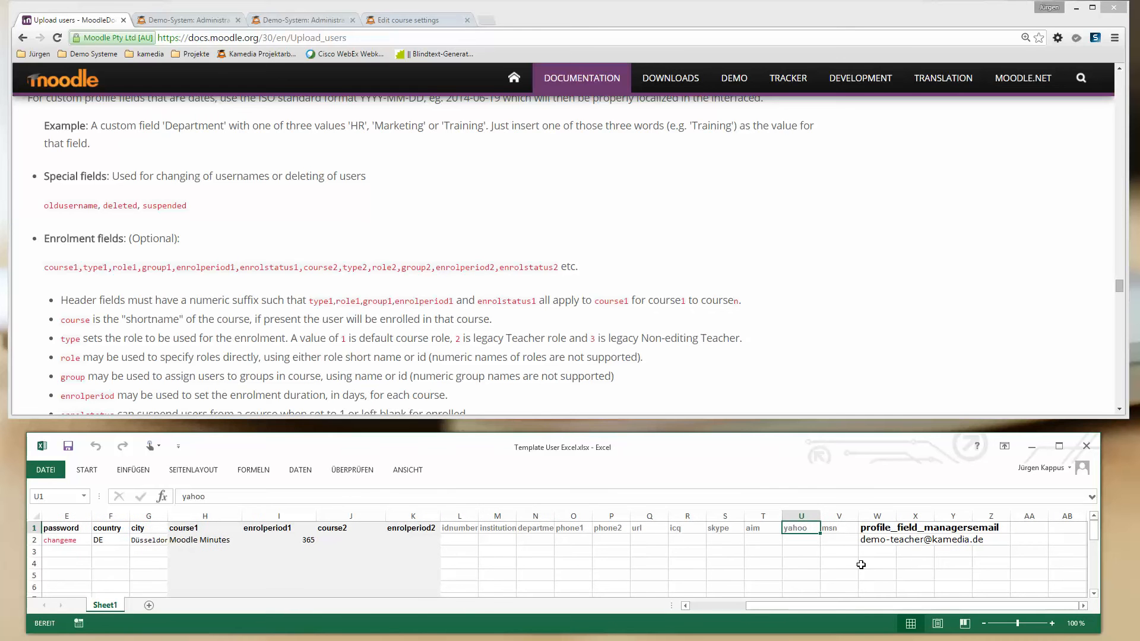
pyautogui.click(878, 529)
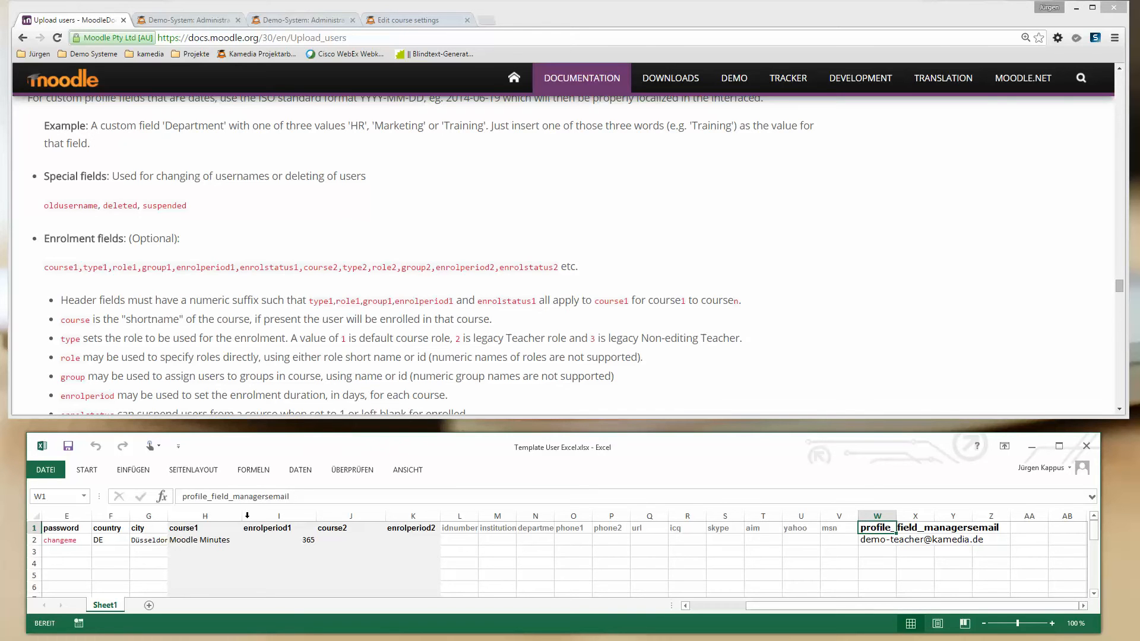
pyautogui.moveTo(232, 499); pyautogui.dragTo(181, 498)
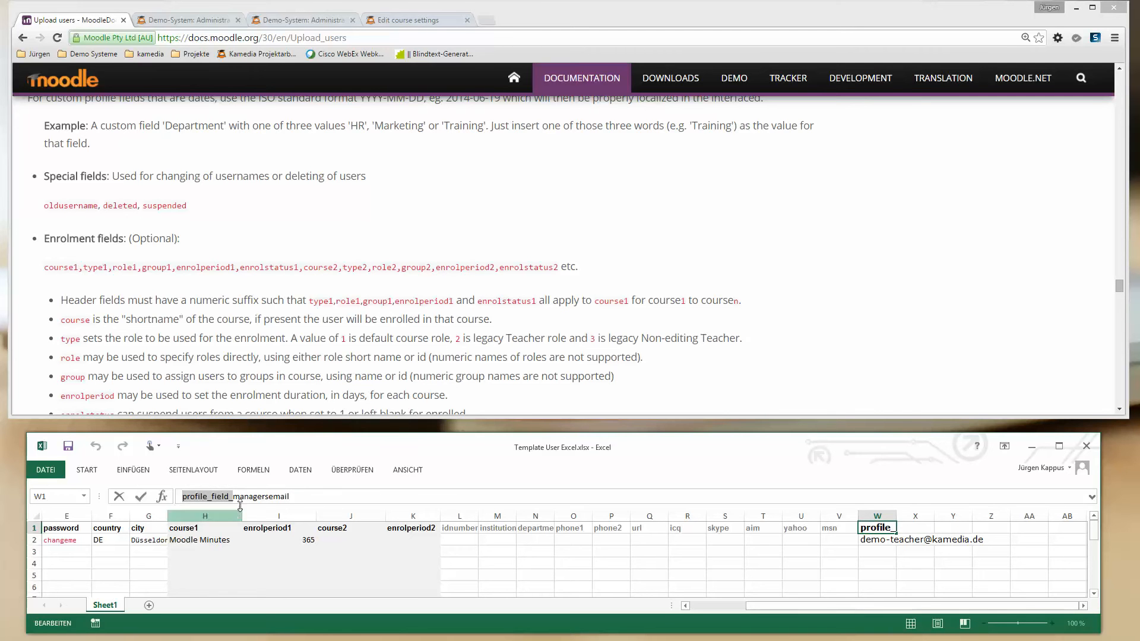
# Find the custom profile field names rule in the documentation and examine the prefix and placeholder of profile_field_xxxxx.
pyautogui.click(251, 334)
pyautogui.scroll(-3, 251, 334)
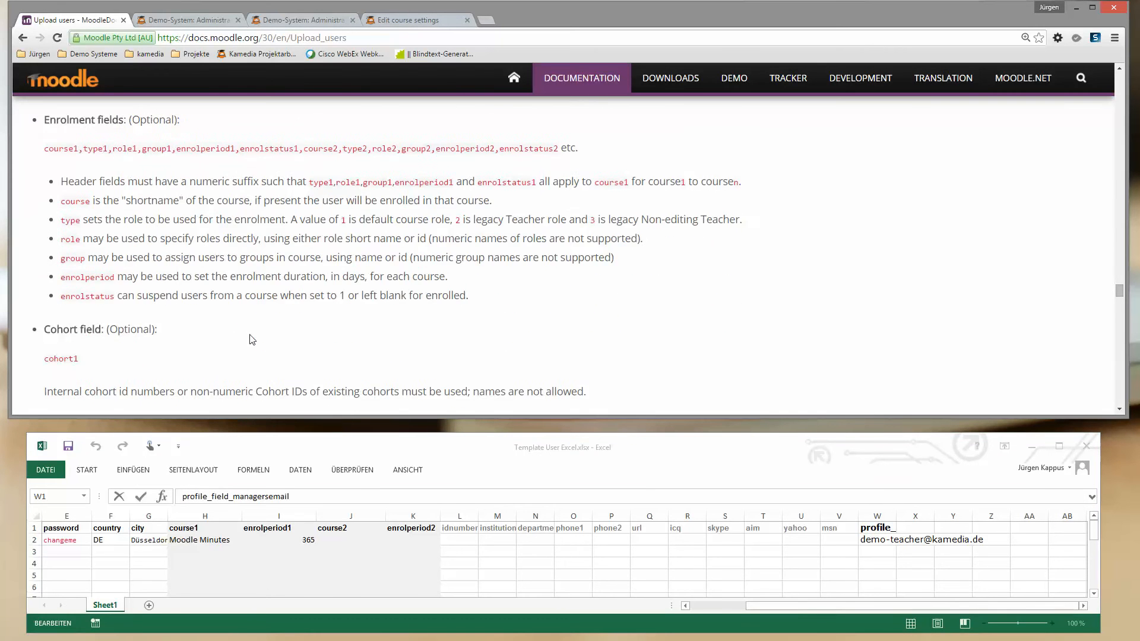
pyautogui.scroll(4, 251, 334)
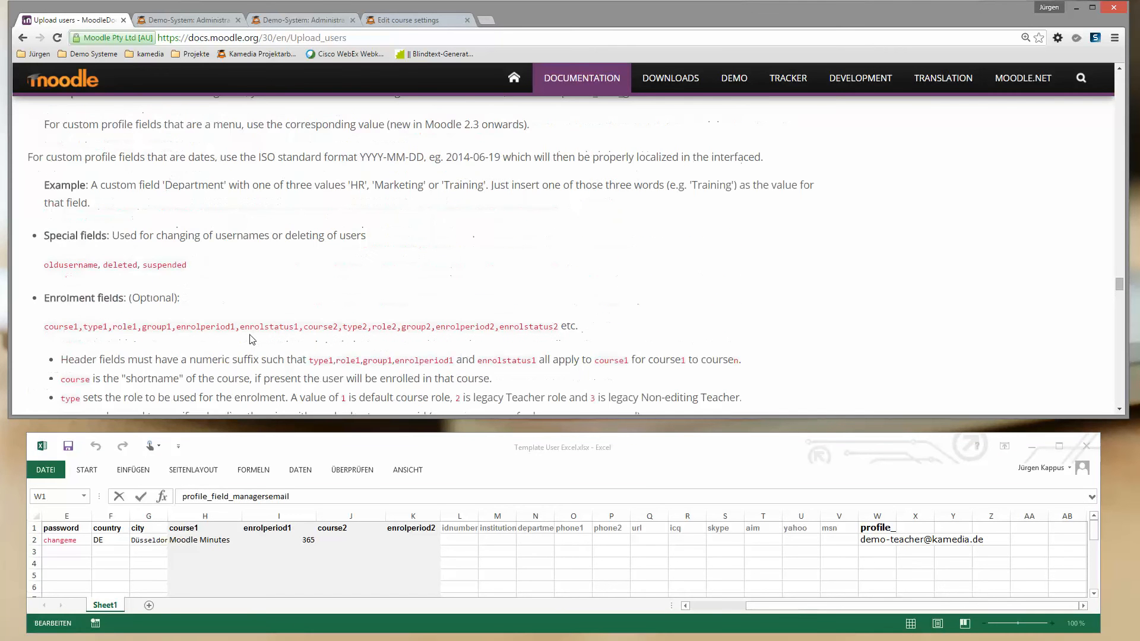
pyautogui.scroll(2, 250, 339)
pyautogui.scroll(2, 250, 339)
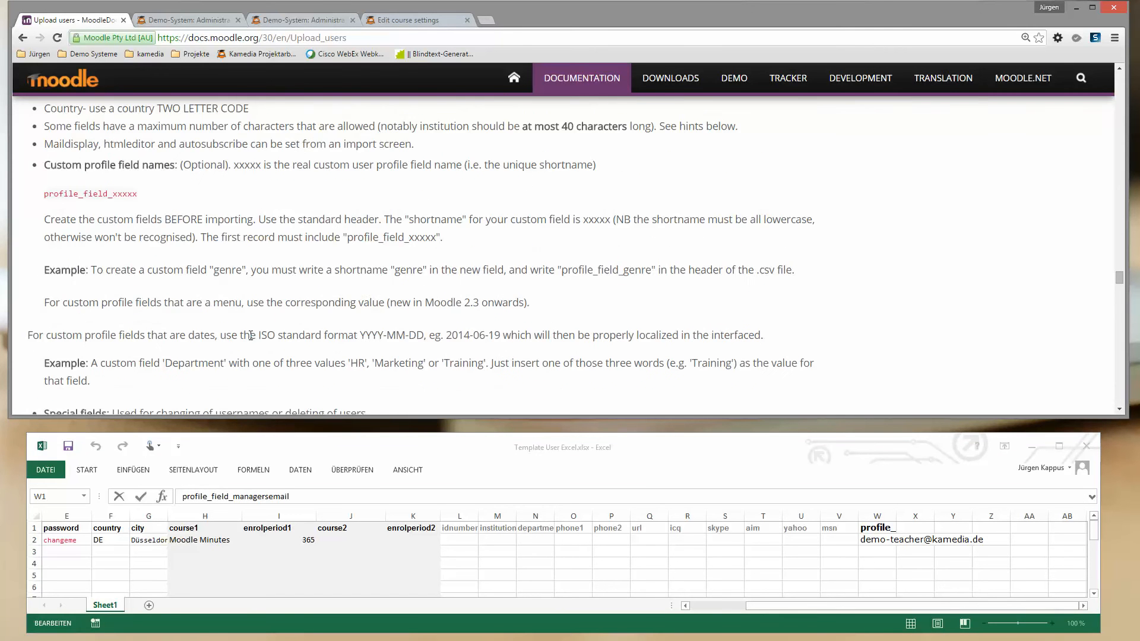
pyautogui.moveTo(138, 254); pyautogui.dragTo(45, 253)
pyautogui.doubleClick(47, 256)
pyautogui.click(96, 254)
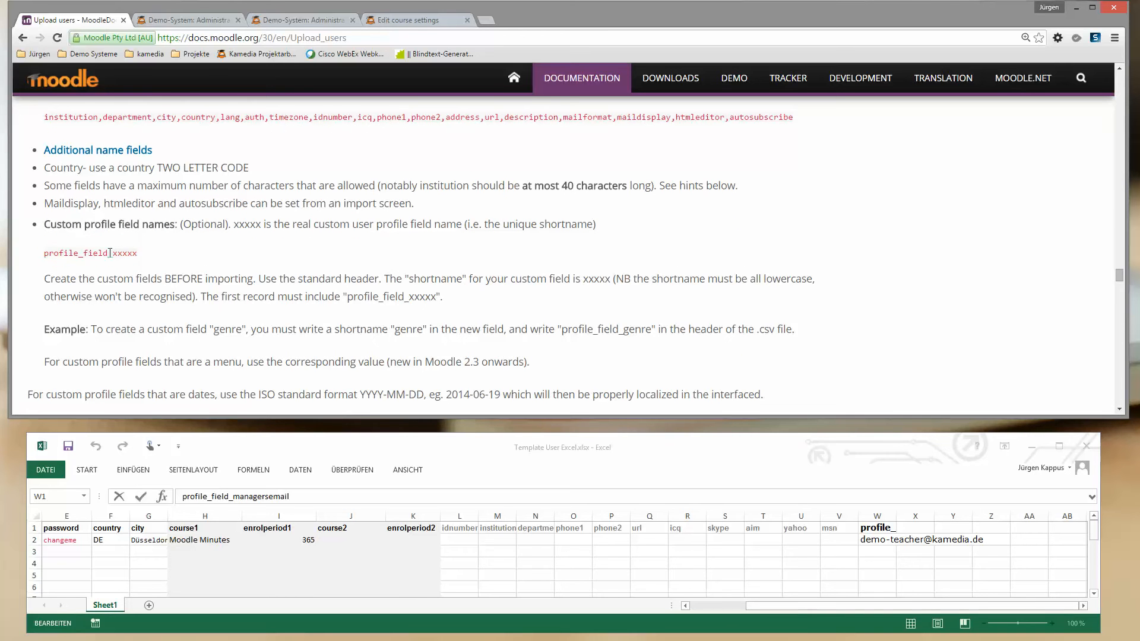
pyautogui.moveTo(112, 253); pyautogui.dragTo(44, 253)
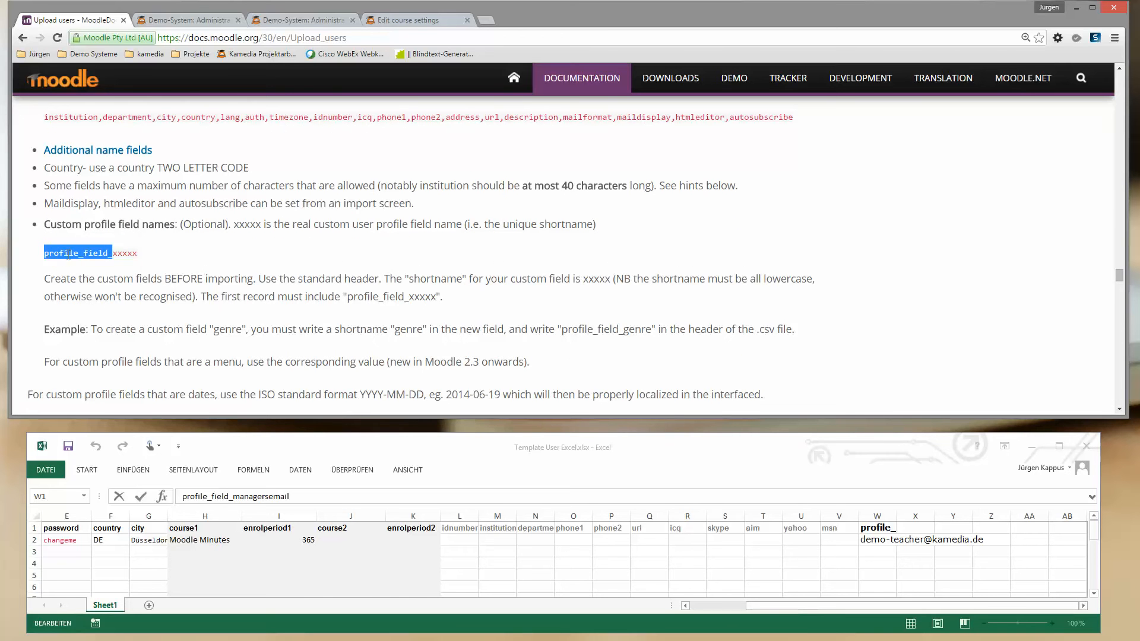
pyautogui.click(129, 254)
pyautogui.moveTo(137, 254); pyautogui.dragTo(113, 254)
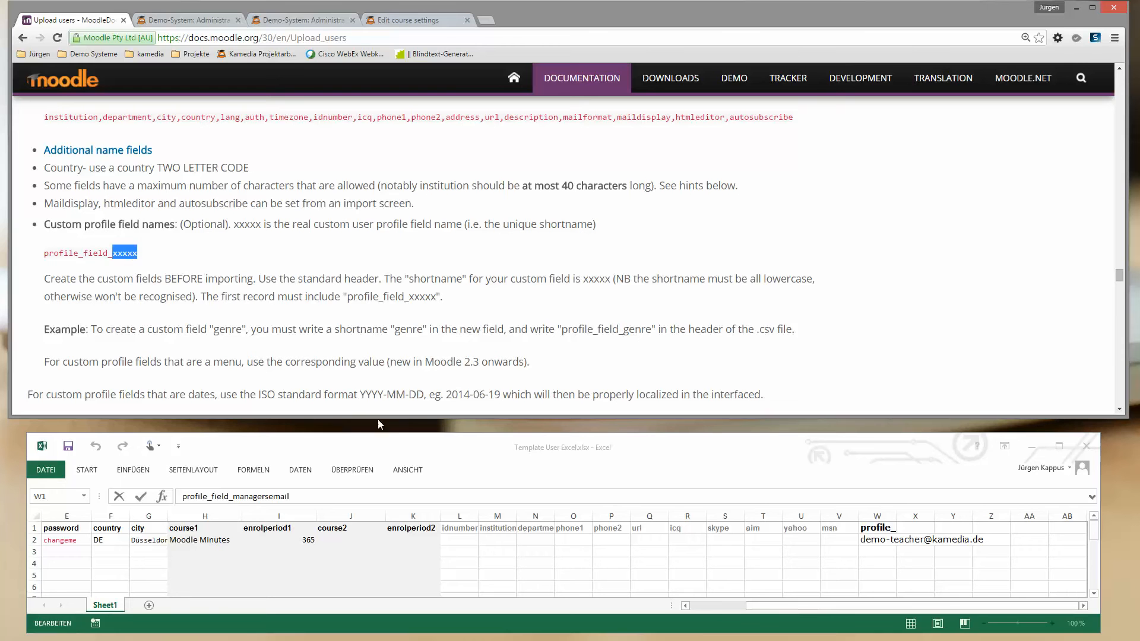
# Check the profile_field_managersemail header and its sample entry in the template, highlighting the managersemail part and keeping the header text.
pyautogui.click(873, 544)
pyautogui.click(874, 542)
pyautogui.click(877, 528)
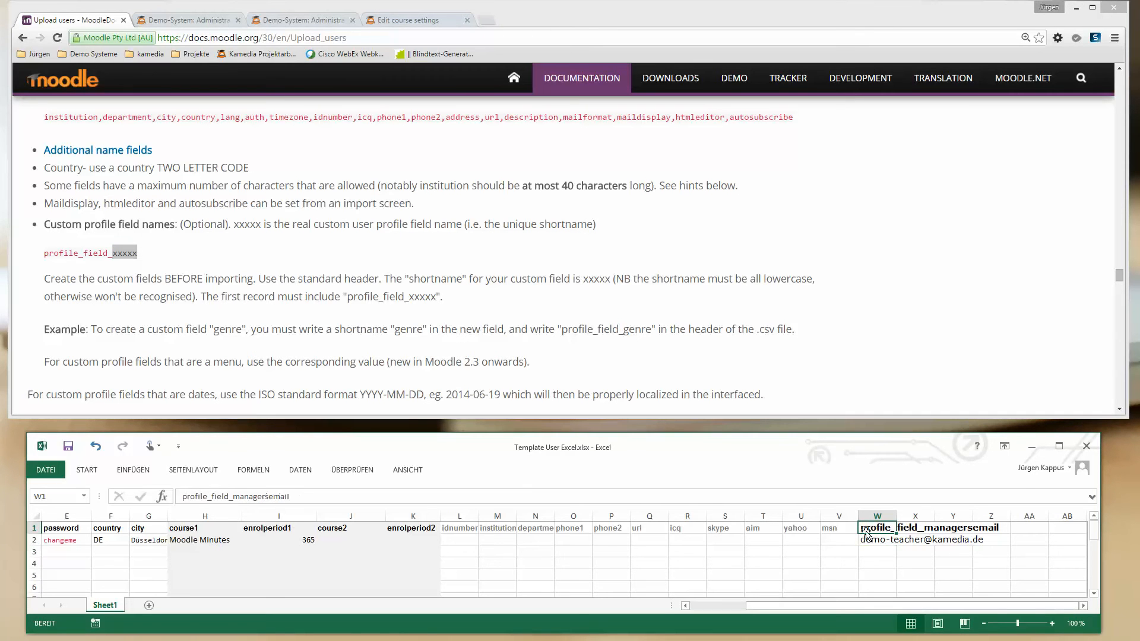
pyautogui.moveTo(232, 497); pyautogui.dragTo(291, 496)
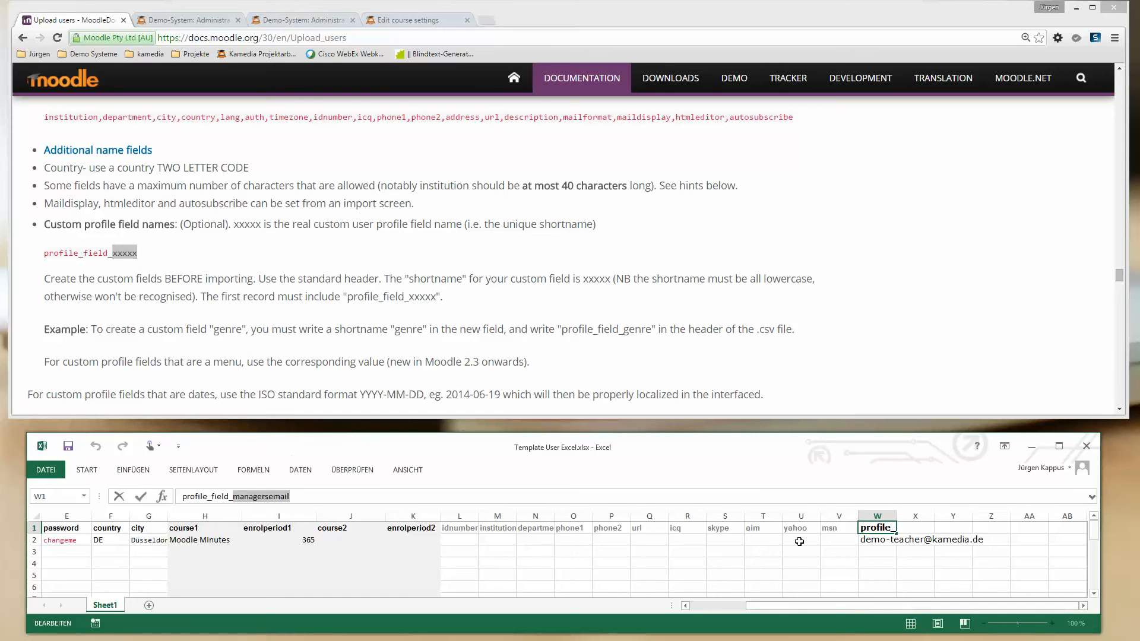
pyautogui.hotkey('ctrl', 'Return')
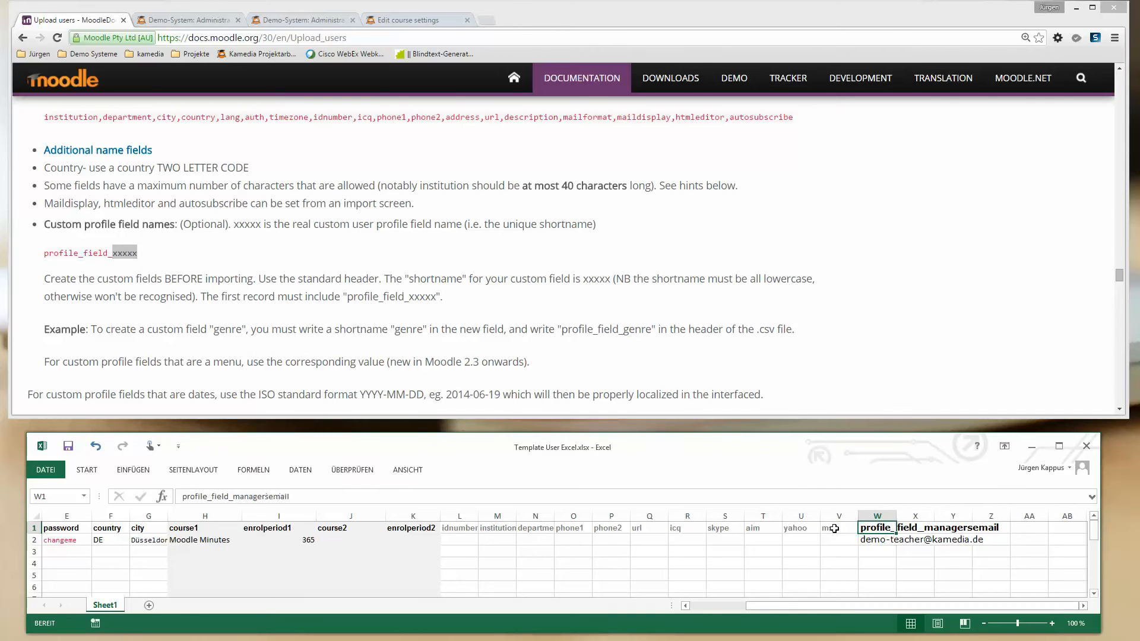
# Review the template's sample manager email, password and course1 entries, and the headers from course1 through enrolperiod2.
pyautogui.click(877, 545)
pyautogui.moveTo(878, 606); pyautogui.dragTo(792, 606)
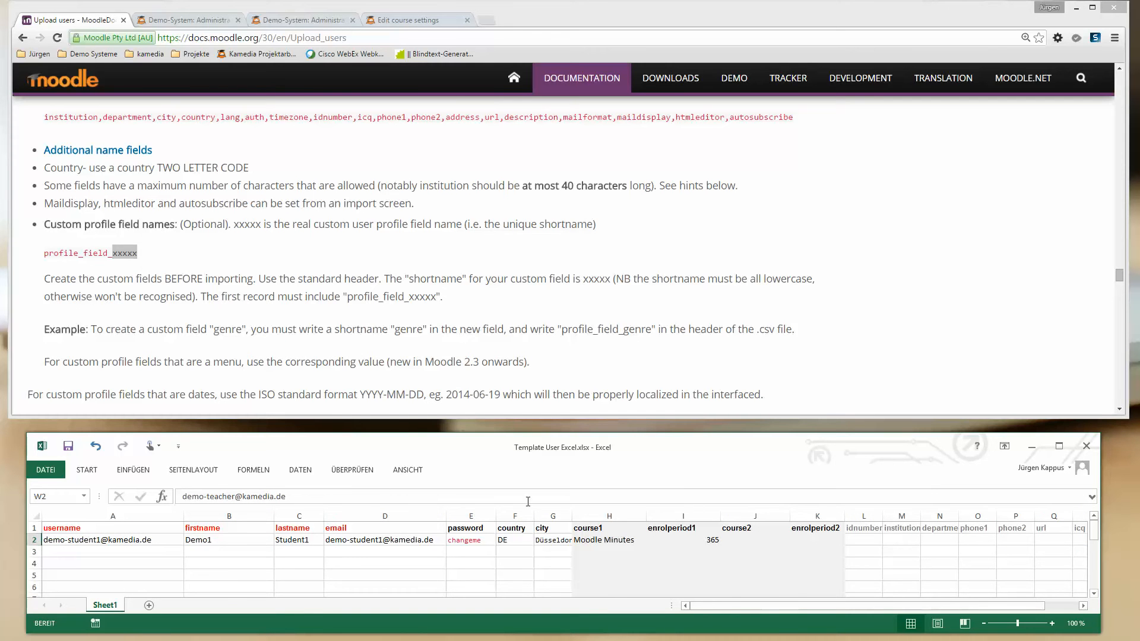
pyautogui.click(462, 538)
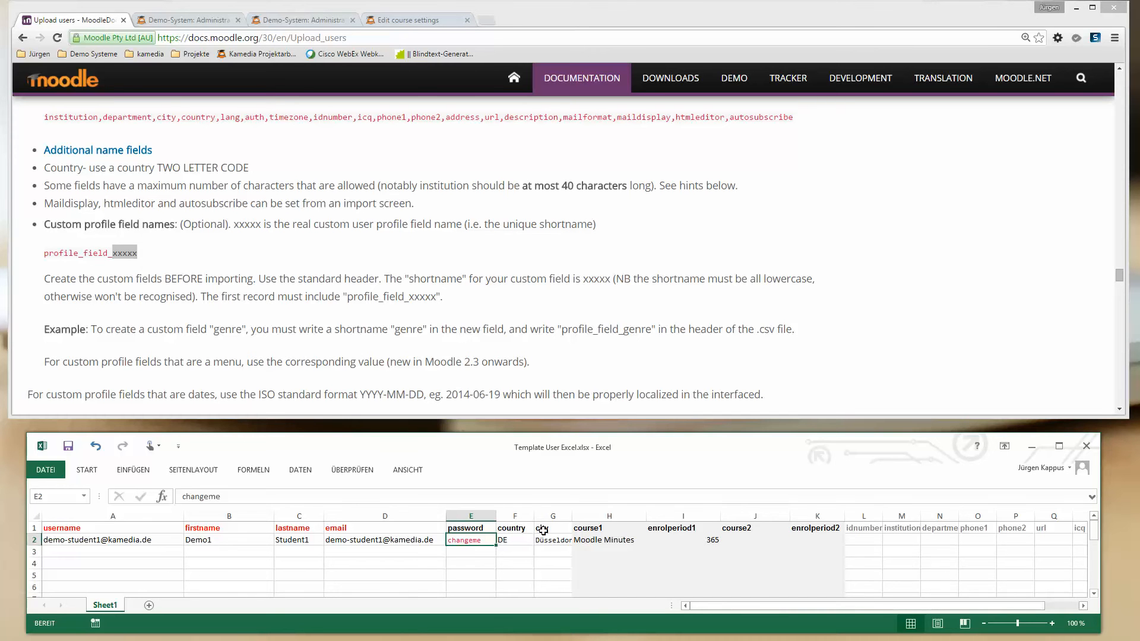
pyautogui.click(592, 540)
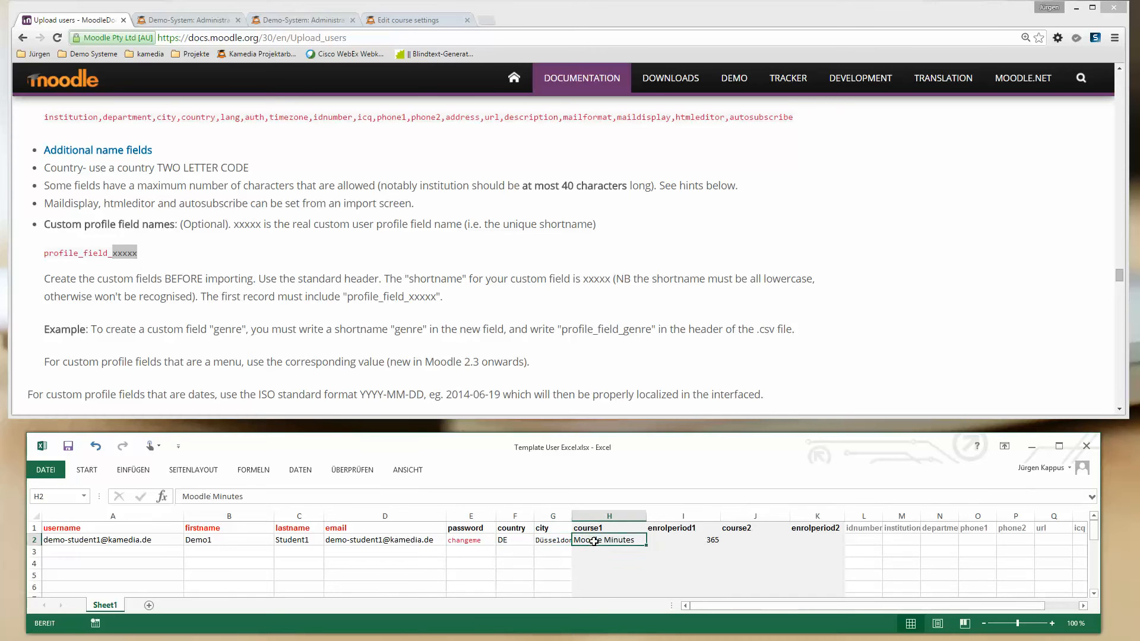
pyautogui.moveTo(594, 529); pyautogui.dragTo(660, 528)
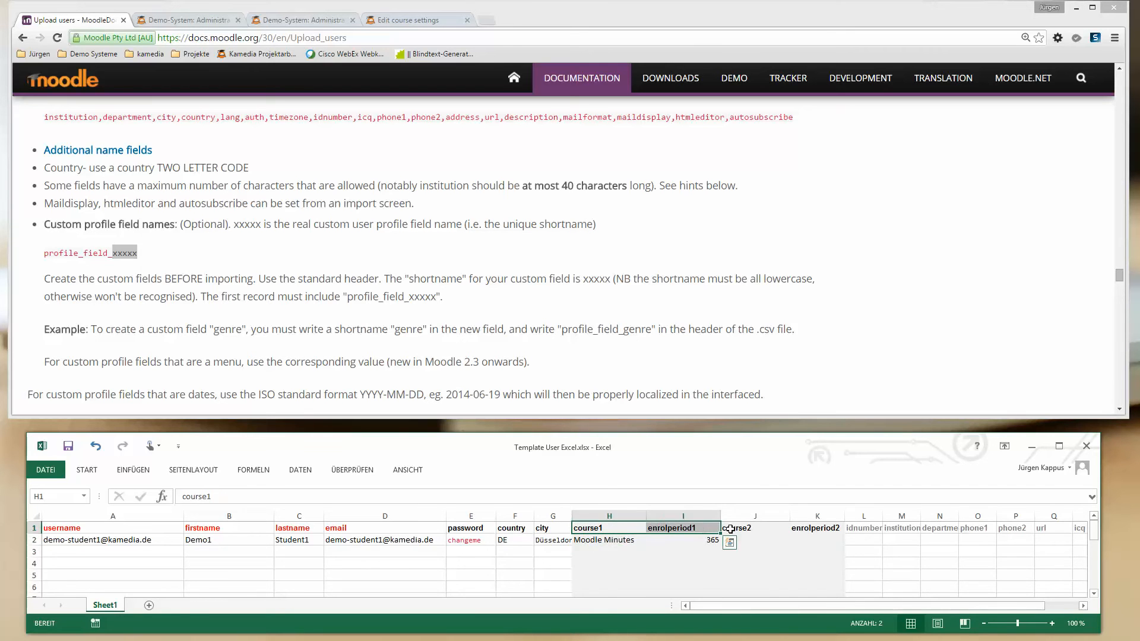
pyautogui.click(773, 527)
pyautogui.moveTo(772, 528); pyautogui.dragTo(816, 529)
# Review the optional headers starting at idnumber and highlight the profile_field_ prefix in the profile_field_managersemail header.
pyautogui.moveTo(777, 607); pyautogui.dragTo(885, 615)
pyautogui.moveTo(634, 530); pyautogui.dragTo(749, 529)
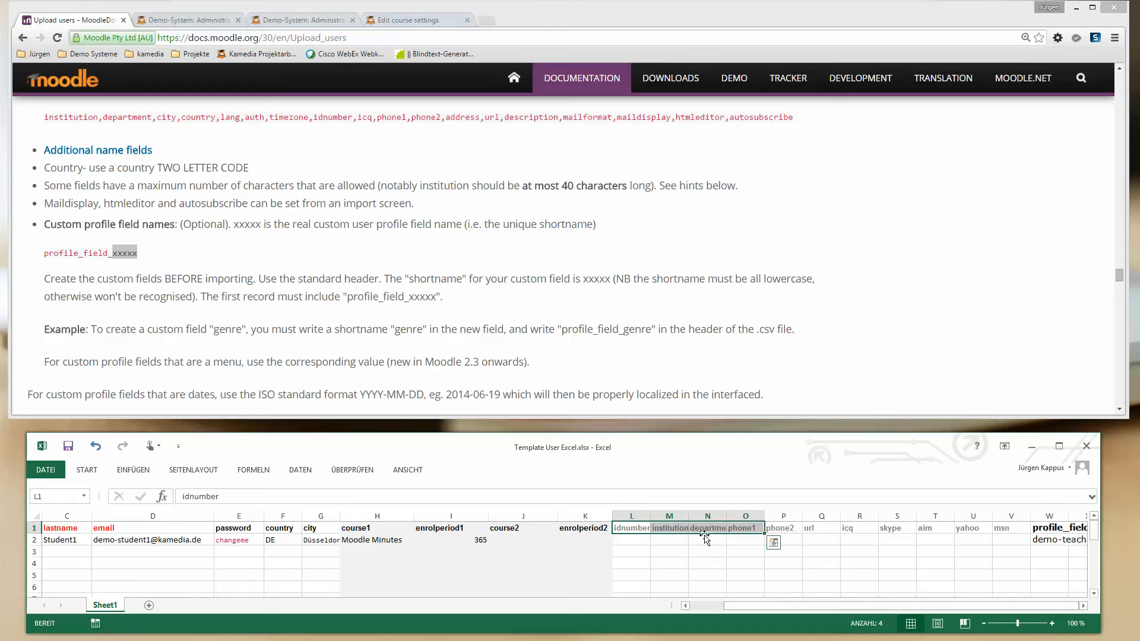
pyautogui.click(704, 530)
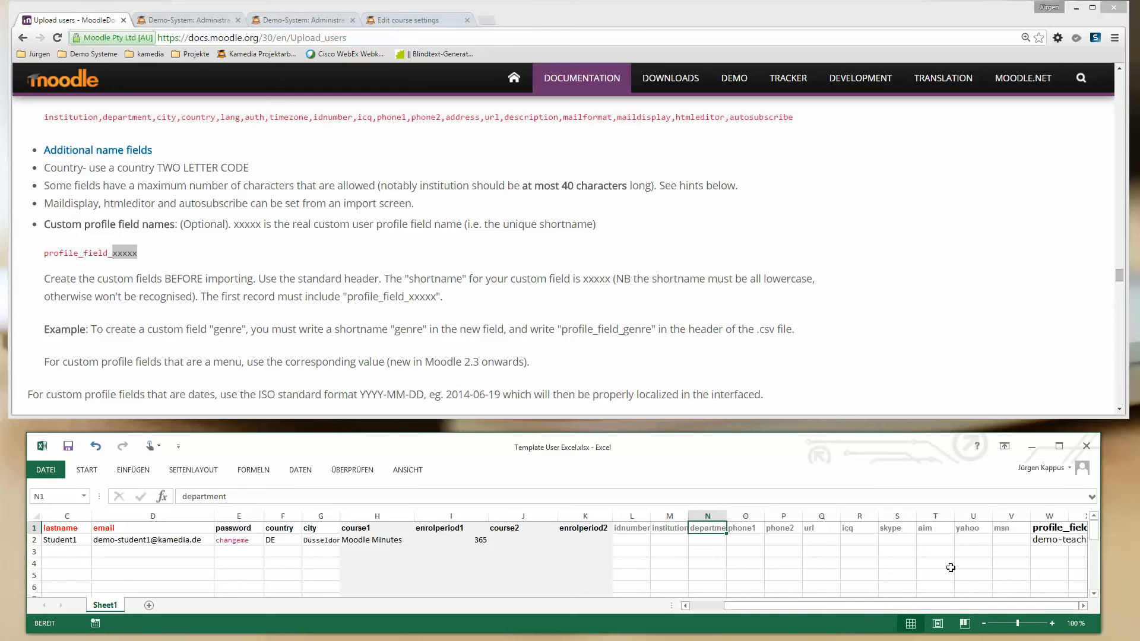
pyautogui.click(1064, 529)
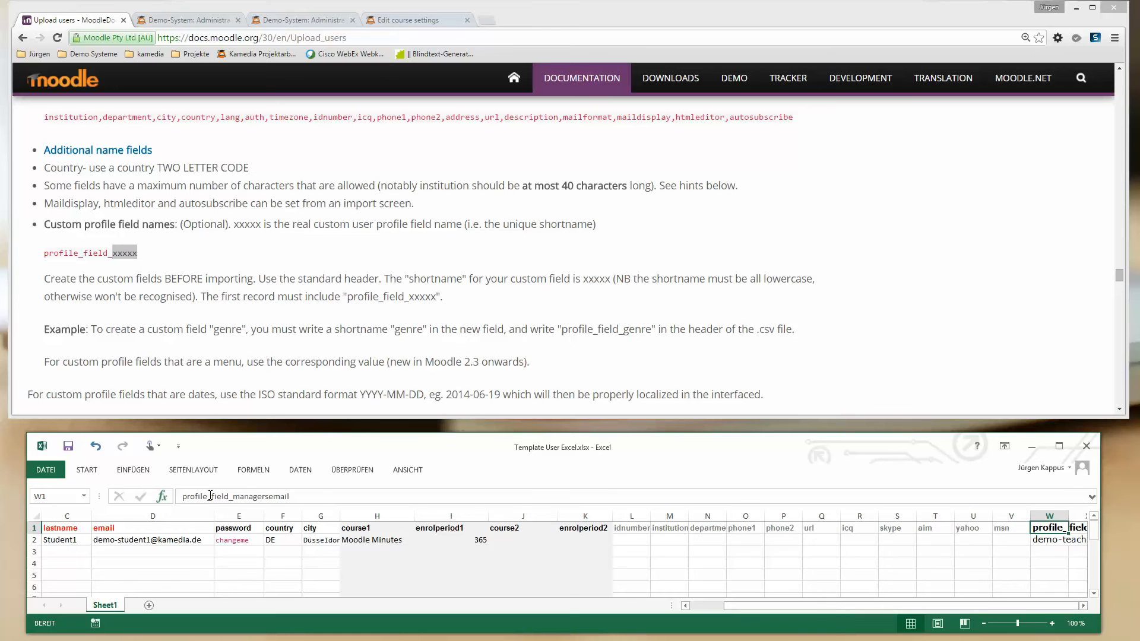
pyautogui.moveTo(233, 496); pyautogui.dragTo(182, 497)
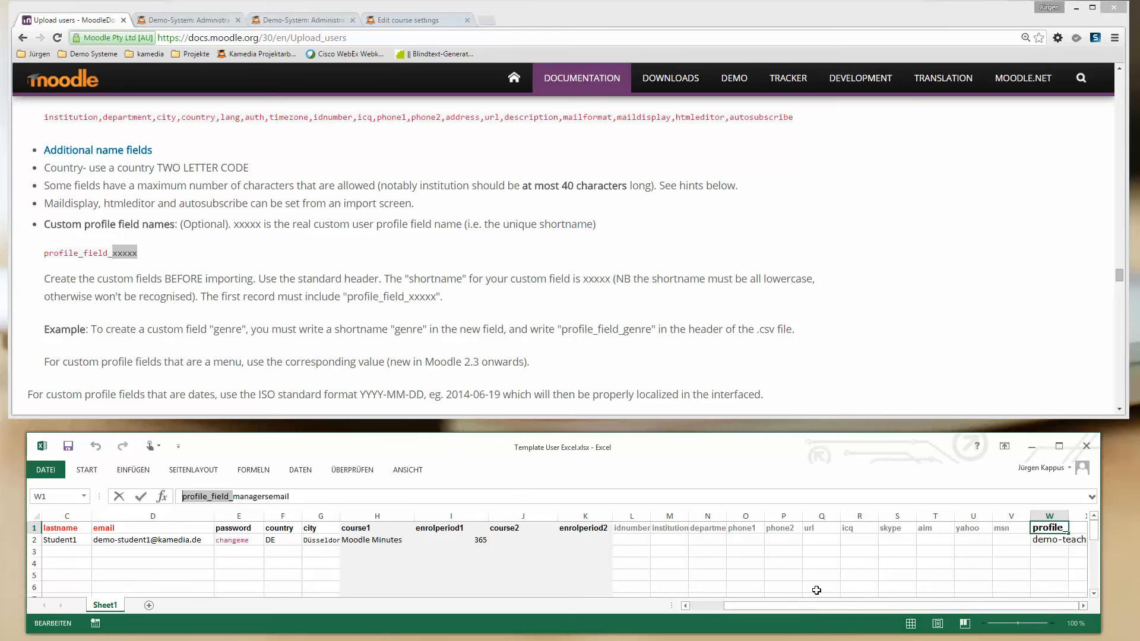
pyautogui.click(851, 577)
# Review the required firstname, lastname and email headers and the sample student's username, firstname, lastname and email entries.
pyautogui.moveTo(856, 607); pyautogui.dragTo(739, 606)
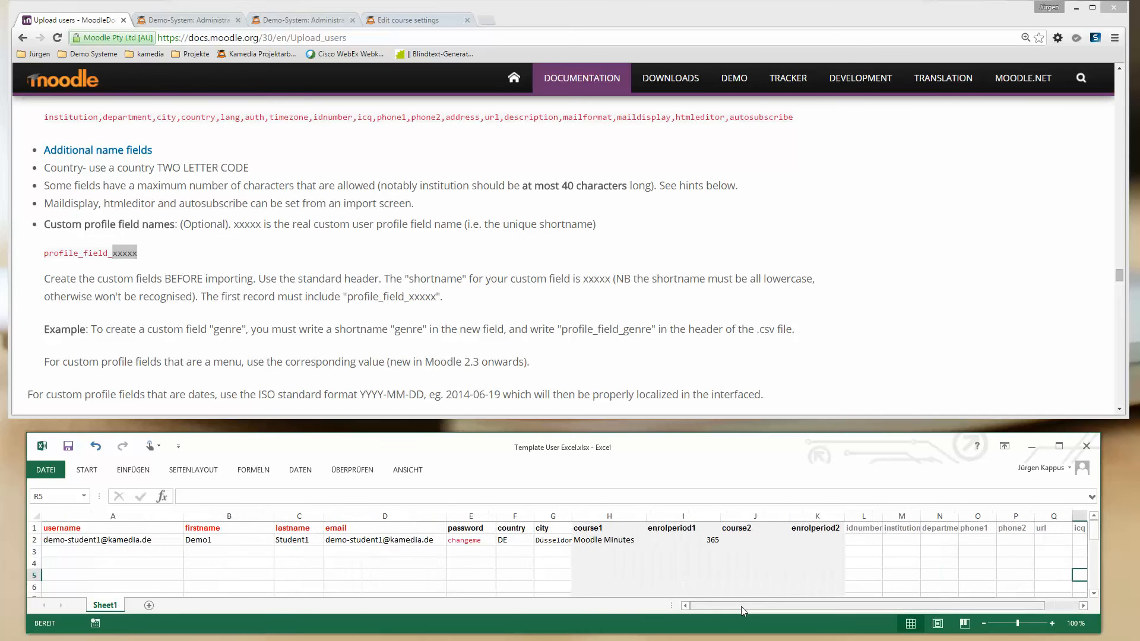
pyautogui.click(212, 527)
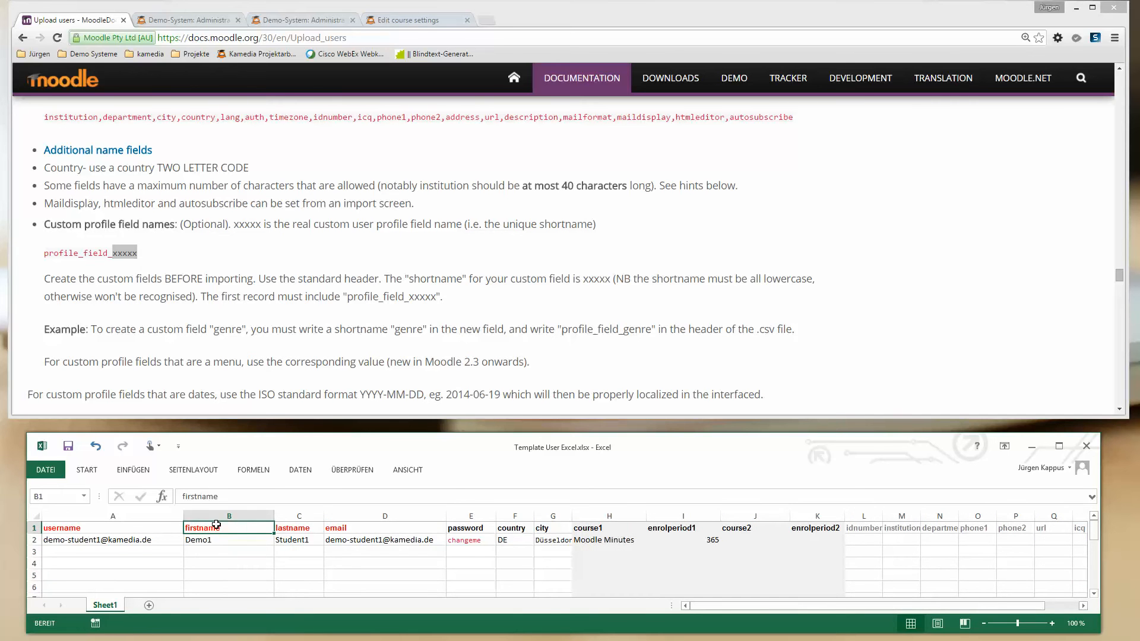
pyautogui.click(321, 528)
pyautogui.click(332, 528)
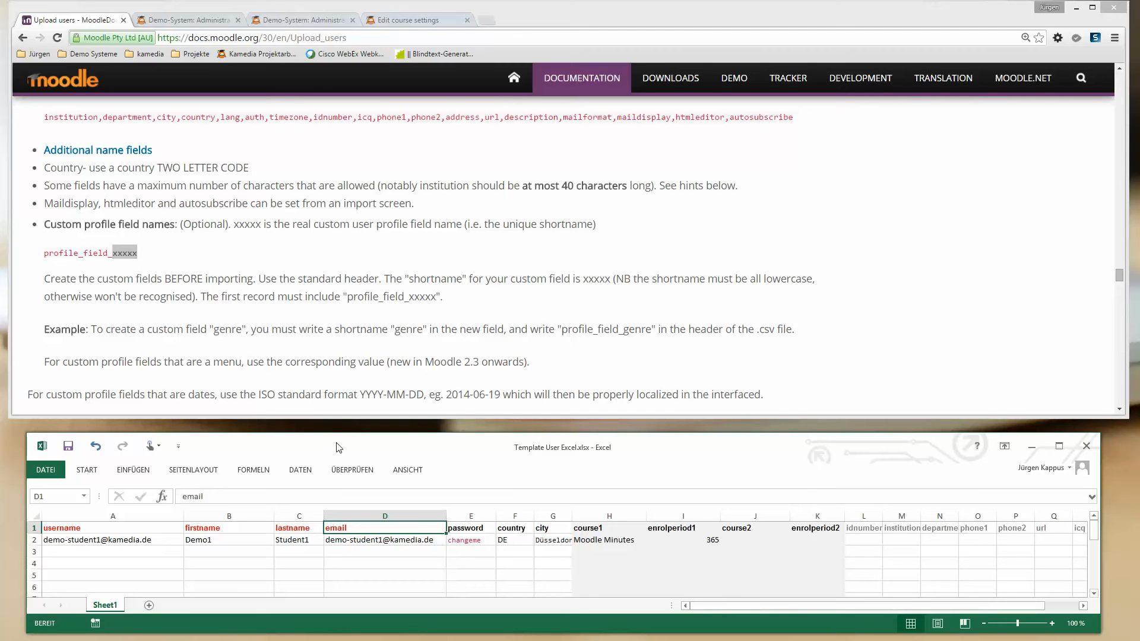
pyautogui.click(160, 537)
pyautogui.click(232, 540)
pyautogui.click(293, 540)
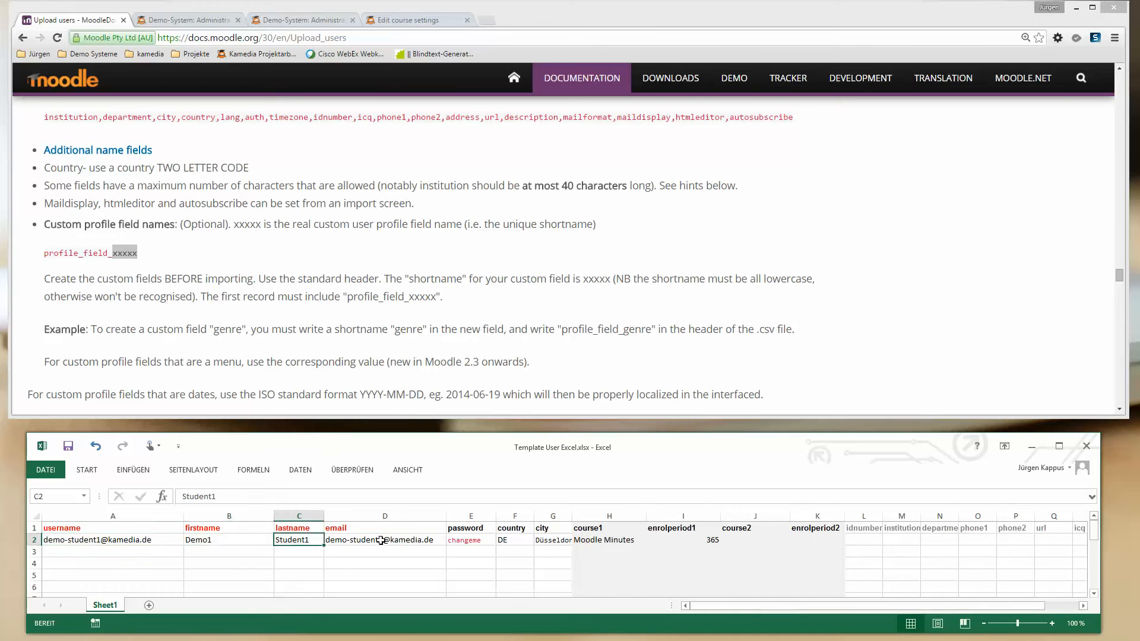
pyautogui.click(381, 540)
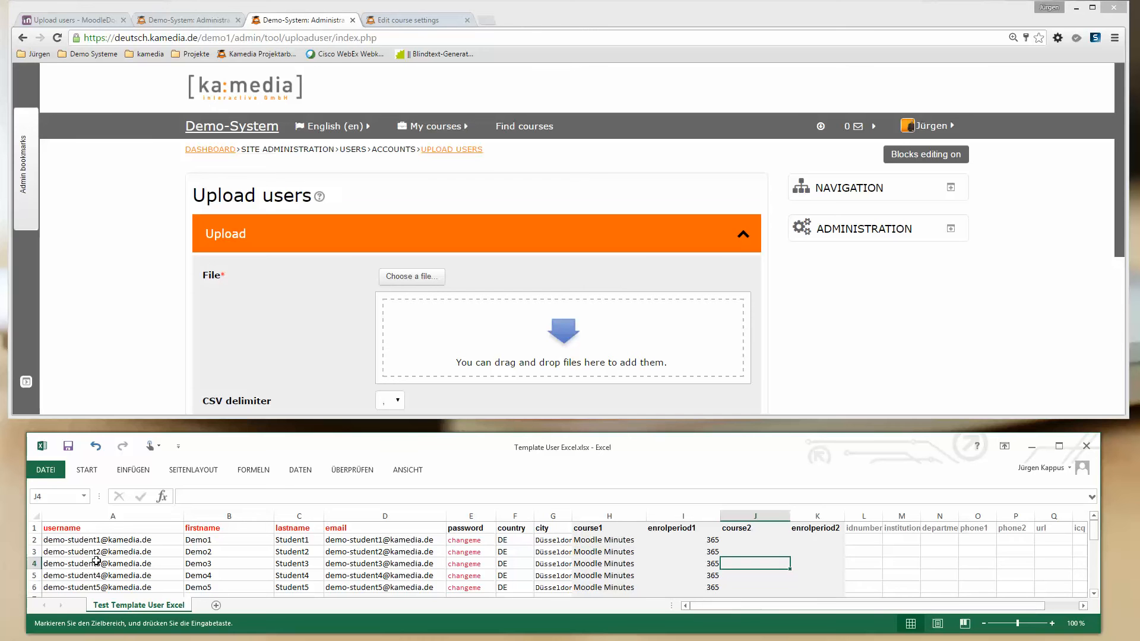
# Examine the username, email, firstname and lastname entries of the demo students in the filled-in sheet.
pyautogui.moveTo(93, 542); pyautogui.dragTo(93, 587)
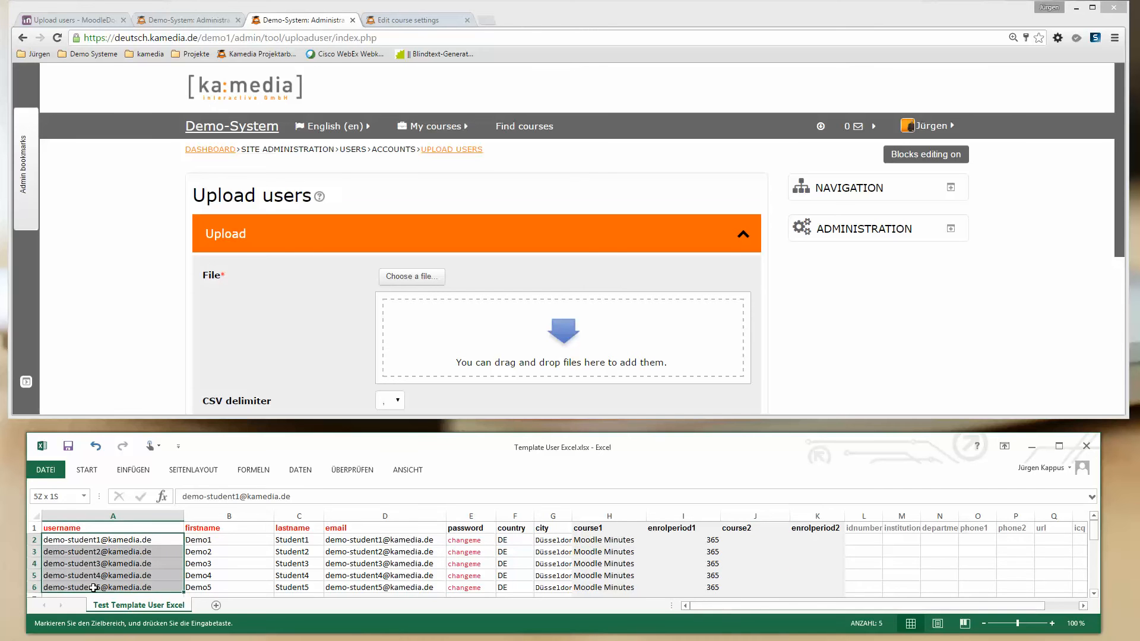
pyautogui.moveTo(384, 541); pyautogui.dragTo(384, 589)
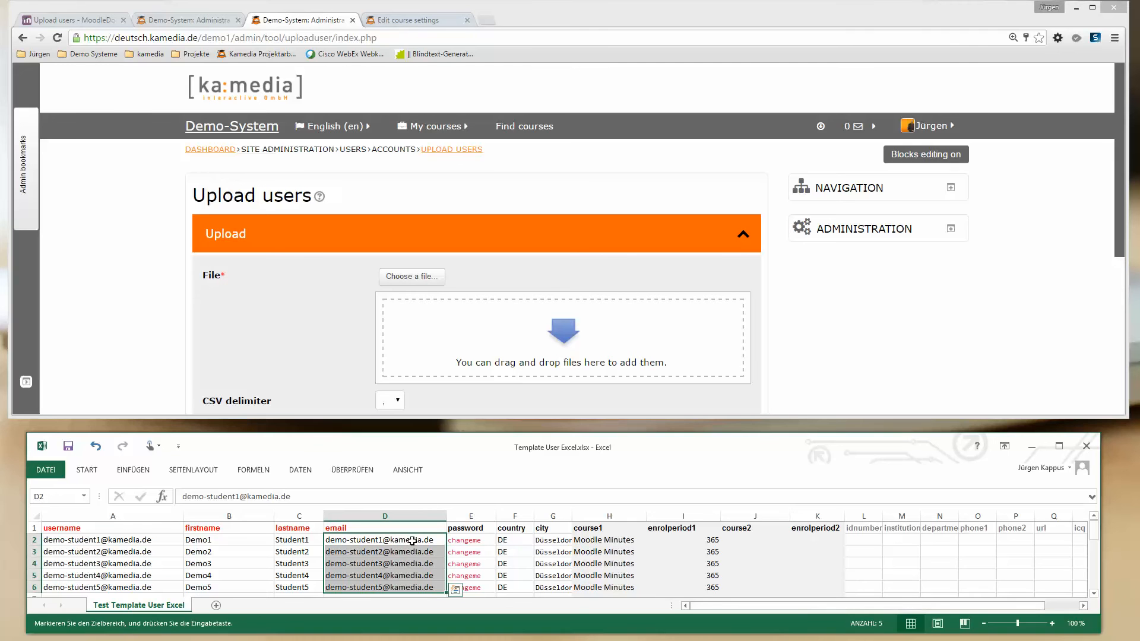
pyautogui.click(188, 541)
pyautogui.click(193, 552)
pyautogui.click(284, 552)
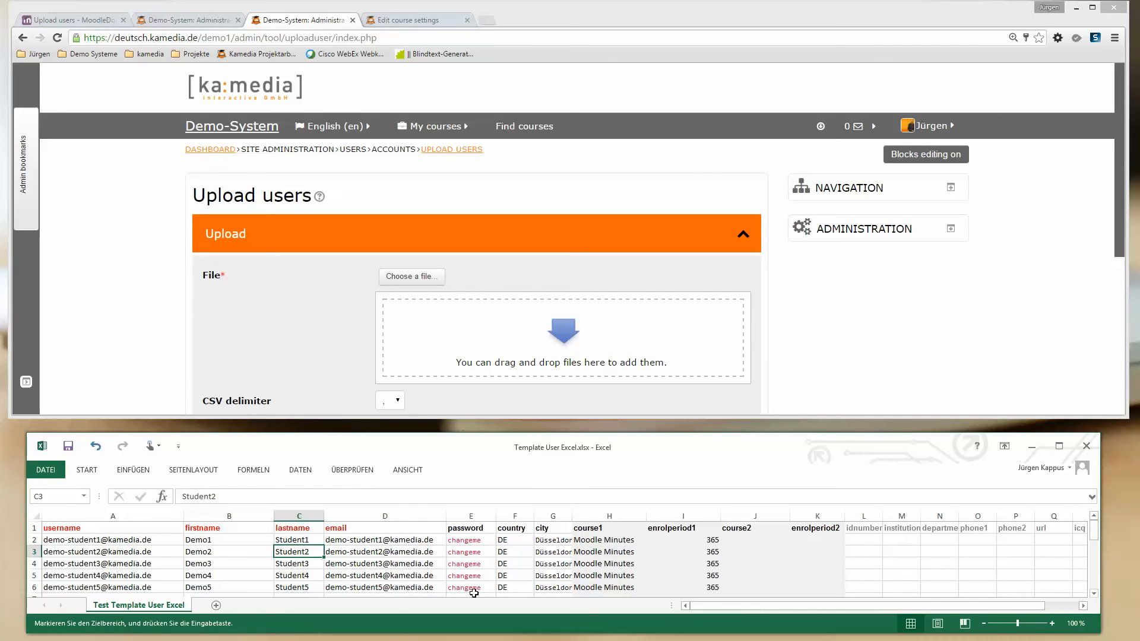
# Check the first student's city, course1 and enrolperiod1 entries and the course2 and enrolperiod2 headers.
pyautogui.click(556, 542)
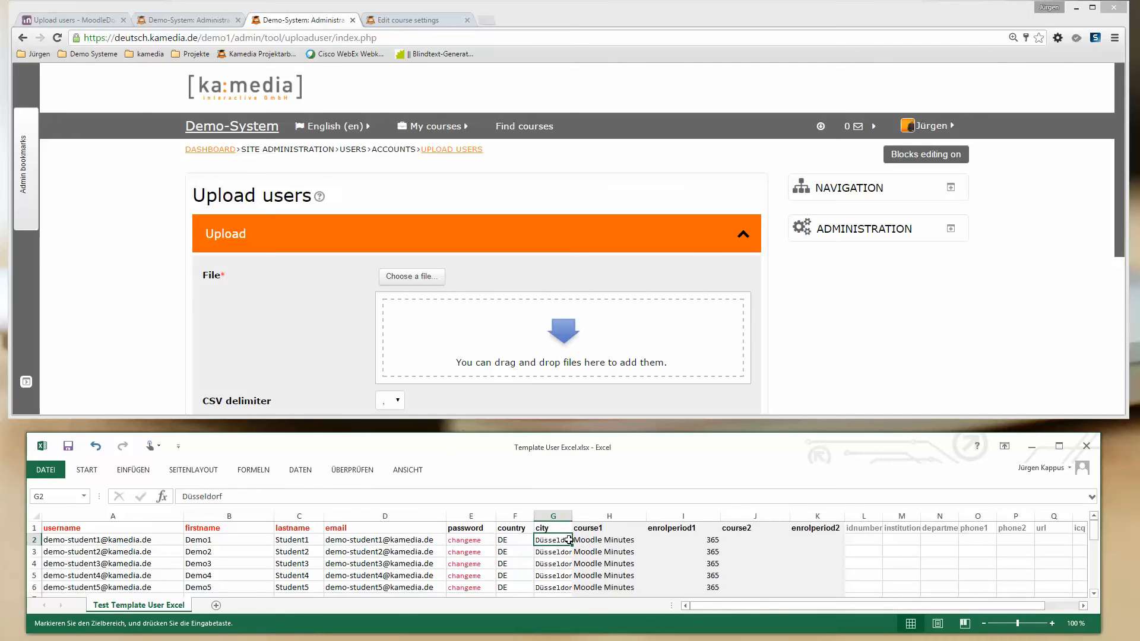
pyautogui.click(581, 541)
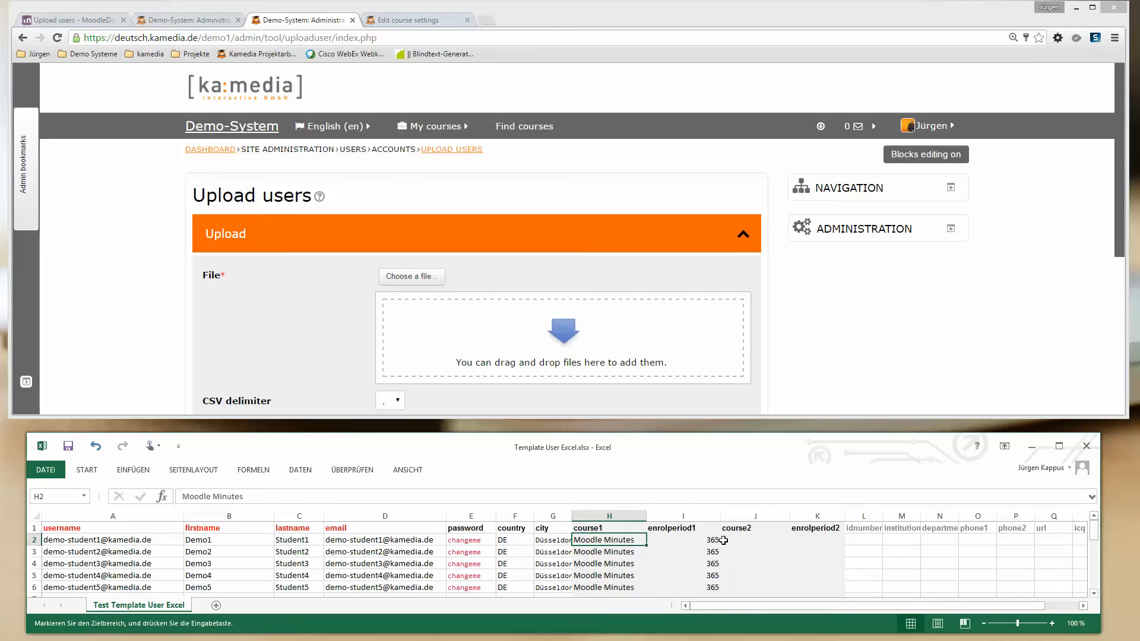
pyautogui.click(715, 540)
pyautogui.moveTo(742, 605); pyautogui.dragTo(754, 604)
pyautogui.moveTo(596, 530); pyautogui.dragTo(657, 530)
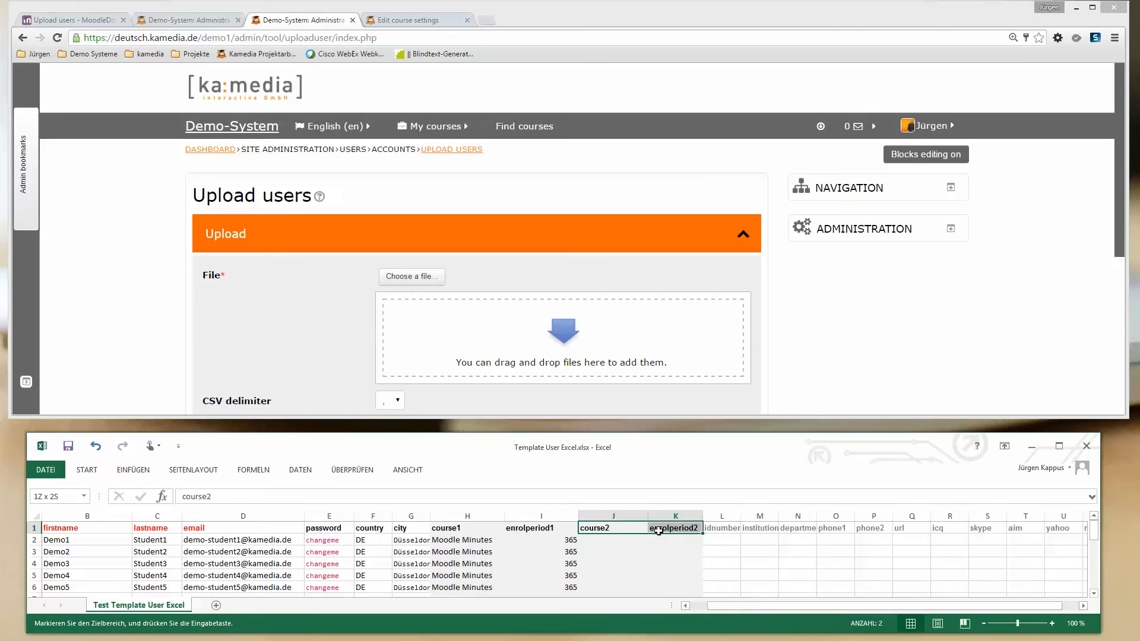
# Examine the profile_field_managersemail header, highlighting its profile_field_ prefix, and check the manager email entries for the demo students.
pyautogui.moveTo(766, 605); pyautogui.dragTo(781, 612)
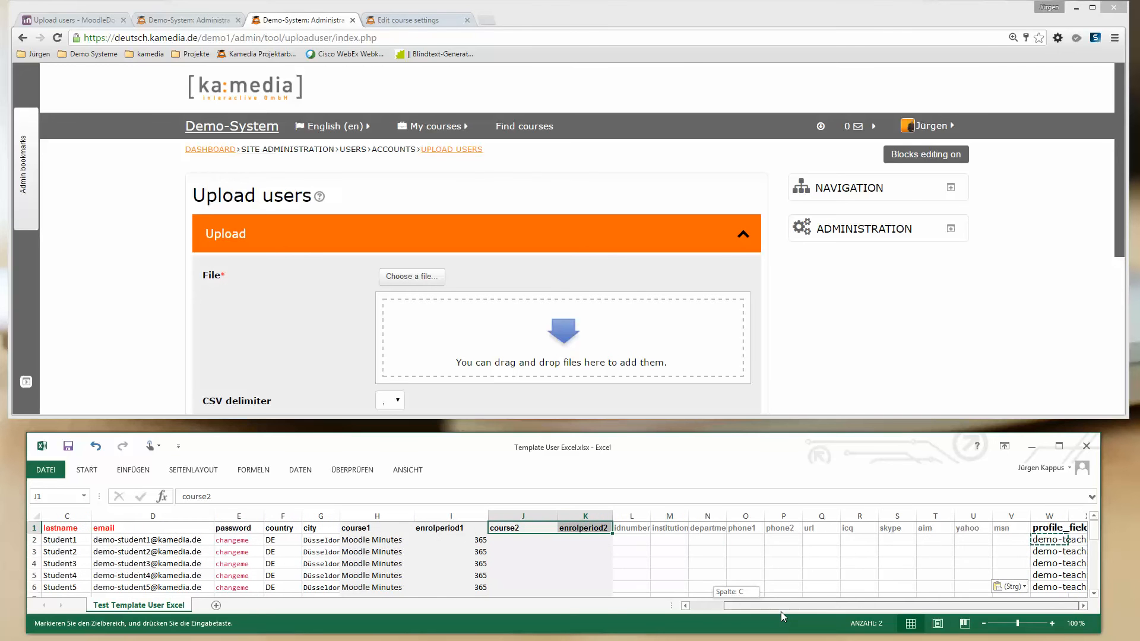
pyautogui.click(1057, 528)
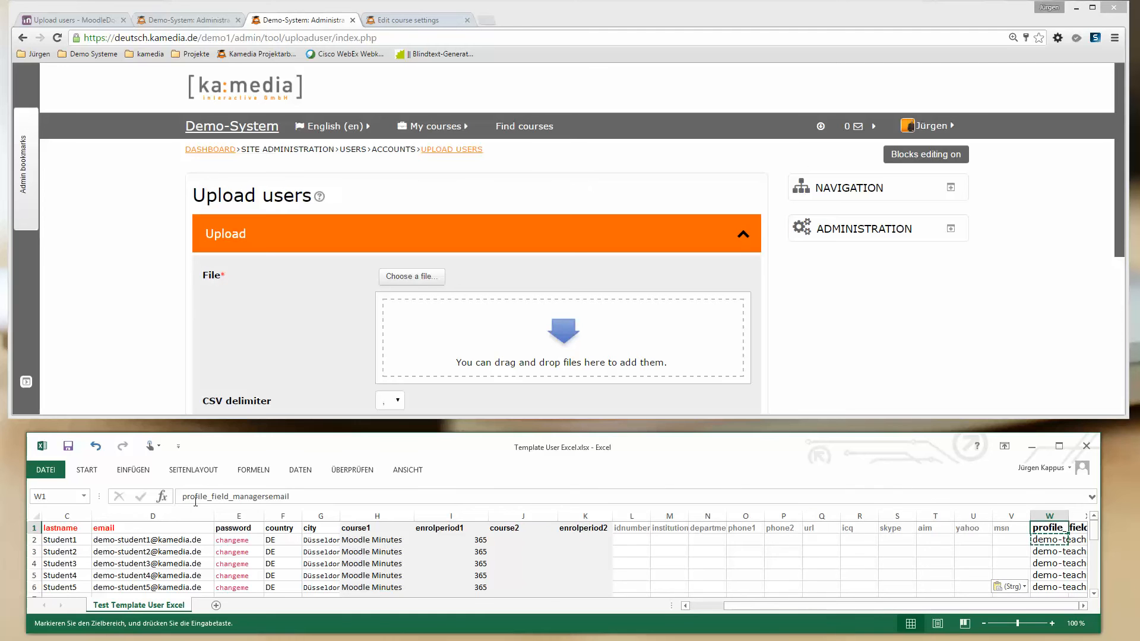
pyautogui.moveTo(233, 498); pyautogui.dragTo(181, 497)
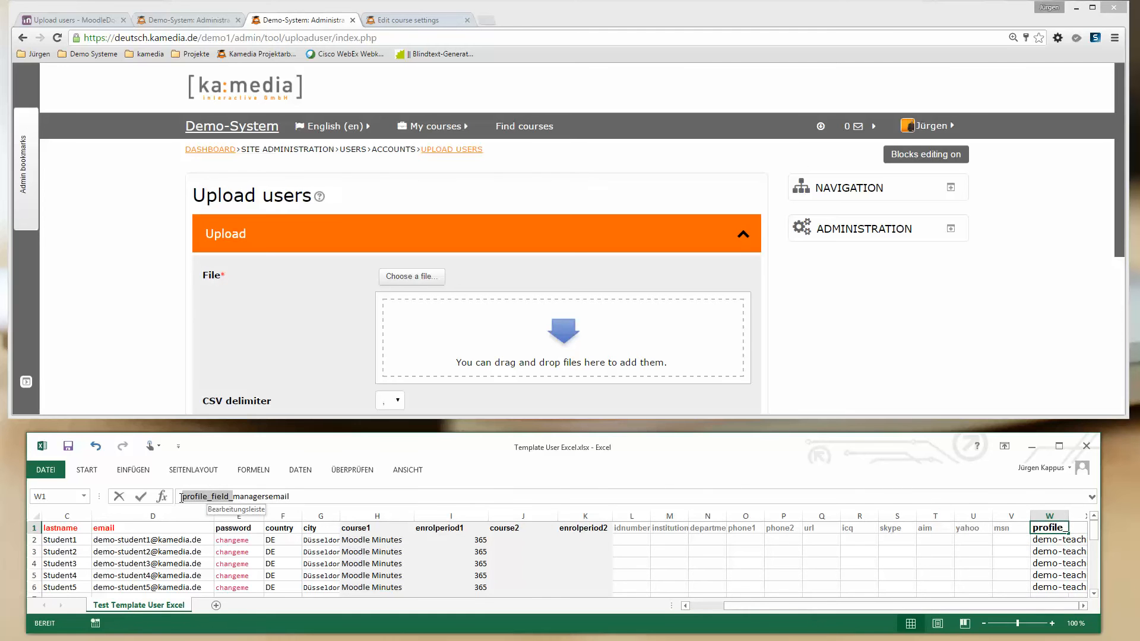
pyautogui.click(1057, 542)
pyautogui.press('Down')
pyautogui.press('Down')
pyautogui.press('Down')
pyautogui.press('Down')
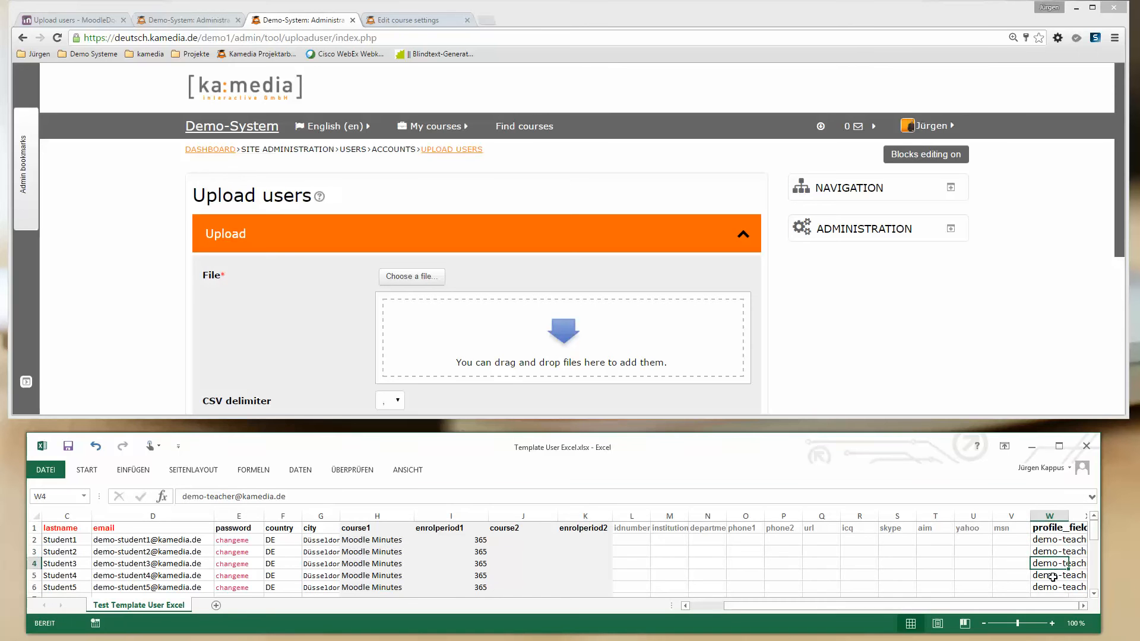
pyautogui.click(1055, 542)
pyautogui.moveTo(890, 605); pyautogui.dragTo(578, 615)
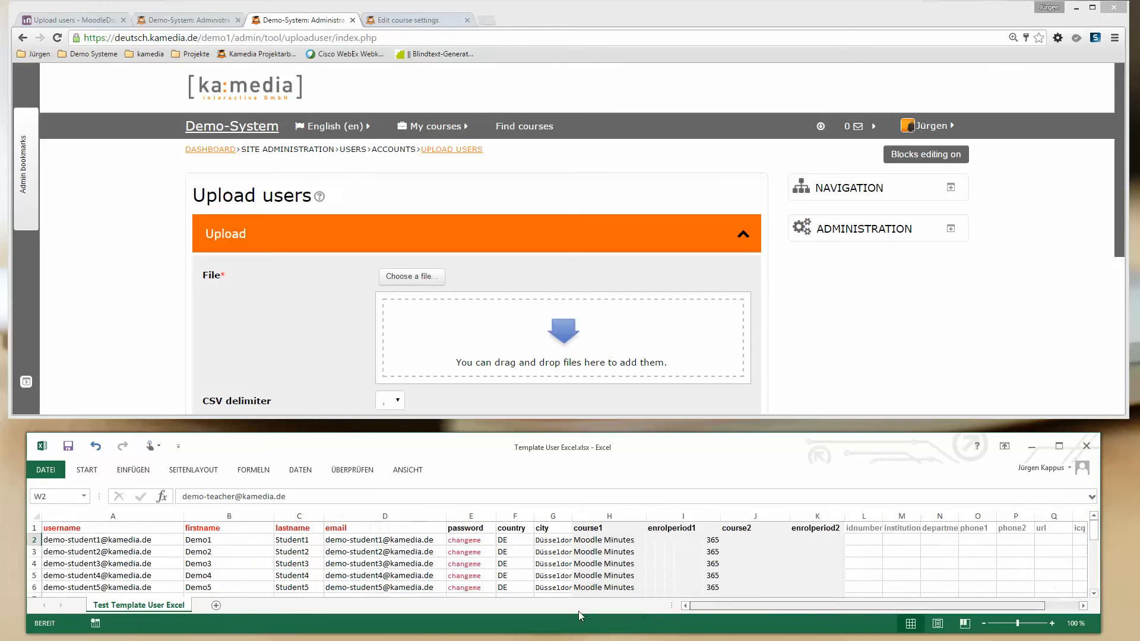
# Save the workbook, and set up a copy on the Desktop with the file type CSV (Trennzeichen-getrennt).
pyautogui.click(69, 445)
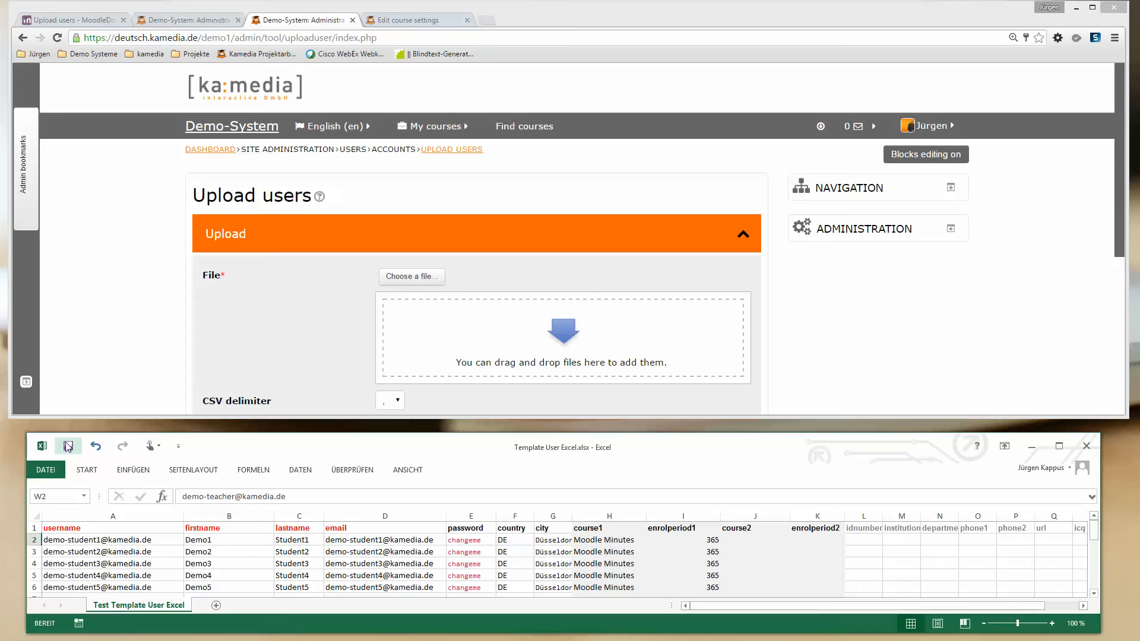
pyautogui.click(54, 472)
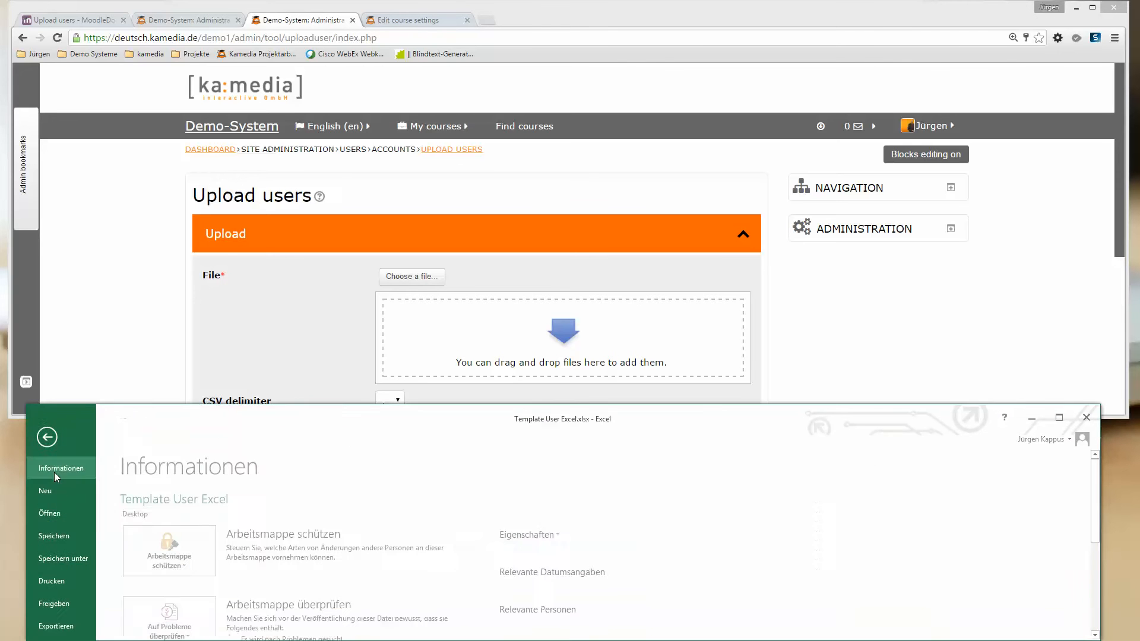
pyautogui.click(78, 561)
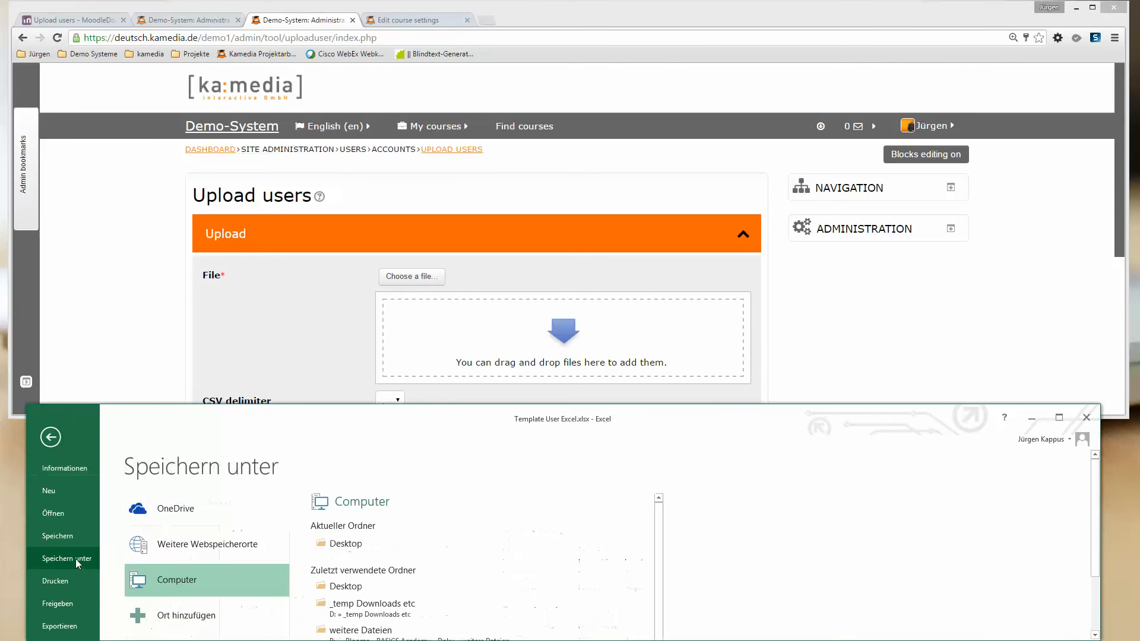
pyautogui.click(346, 544)
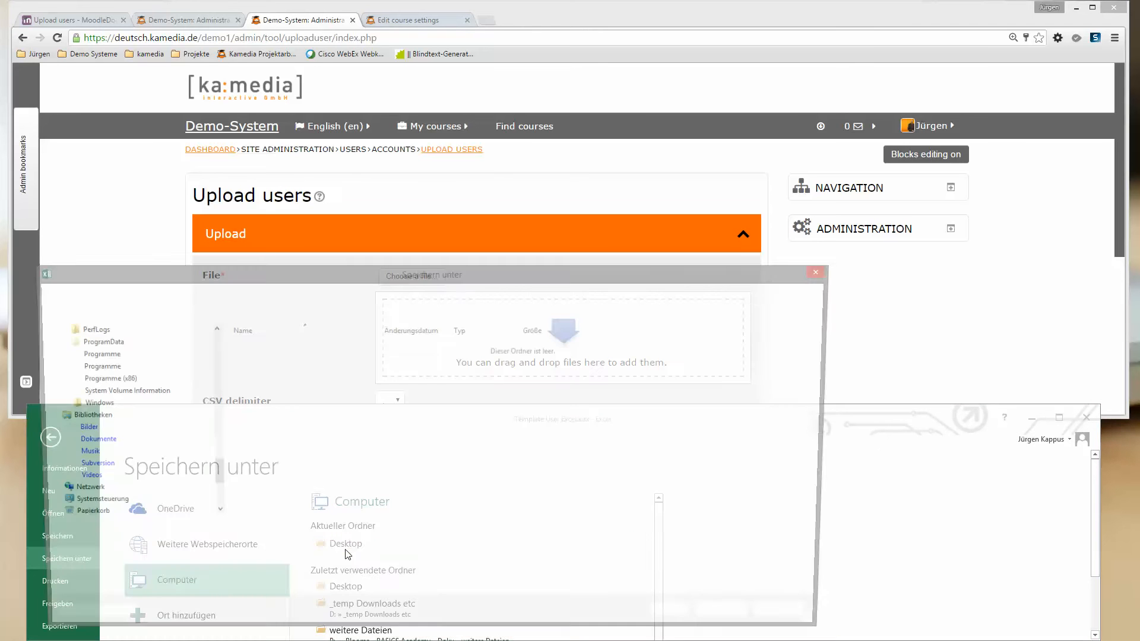
pyautogui.click(141, 532)
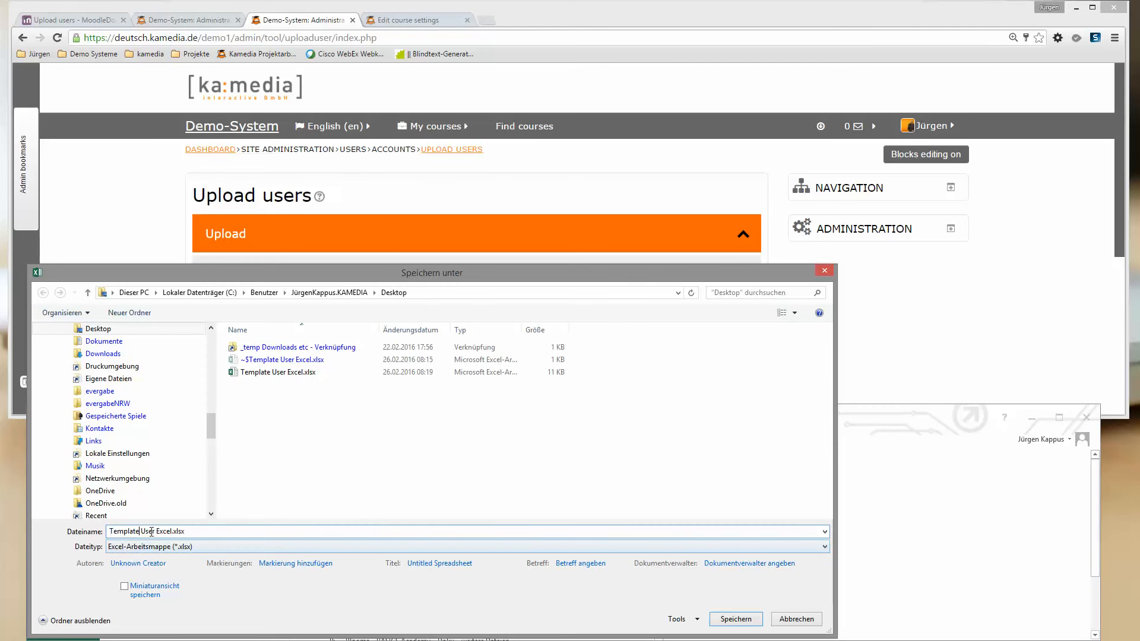
pyautogui.click(183, 547)
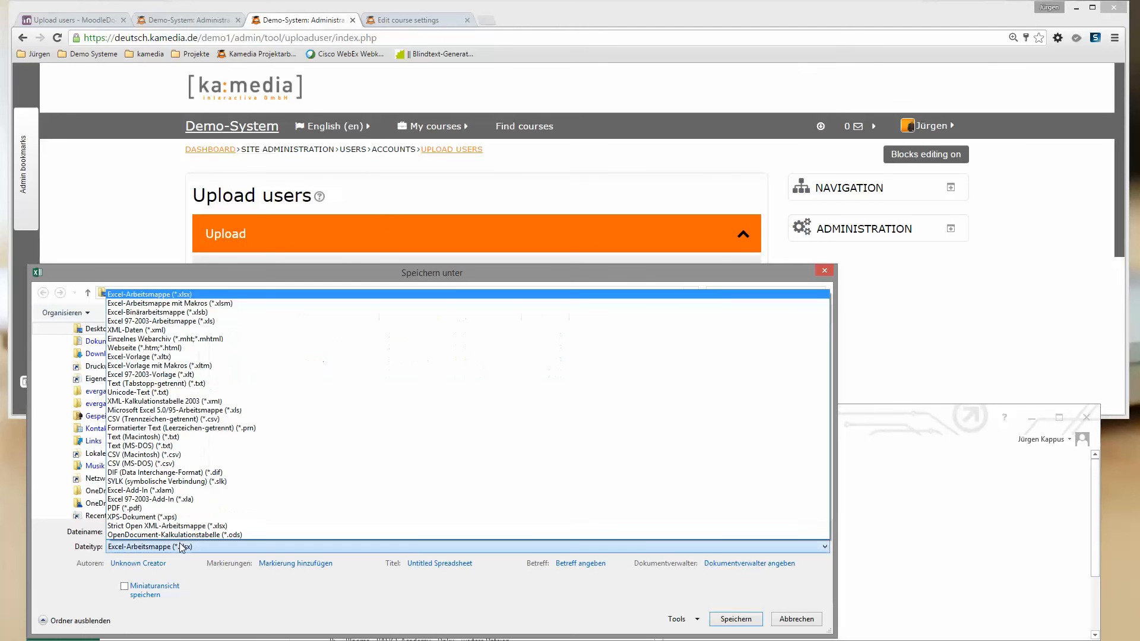
pyautogui.click(159, 419)
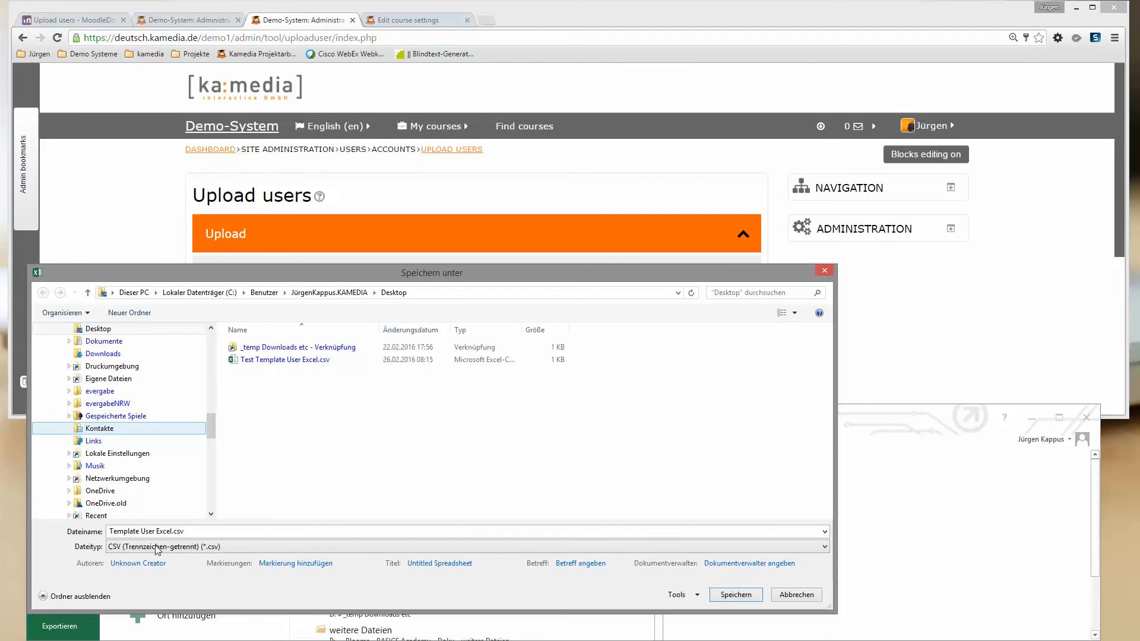
# Name the CSV copy User Excel 2016-02-26.csv and save it, keeping the CSV format.
pyautogui.click(170, 531)
pyautogui.click(171, 532)
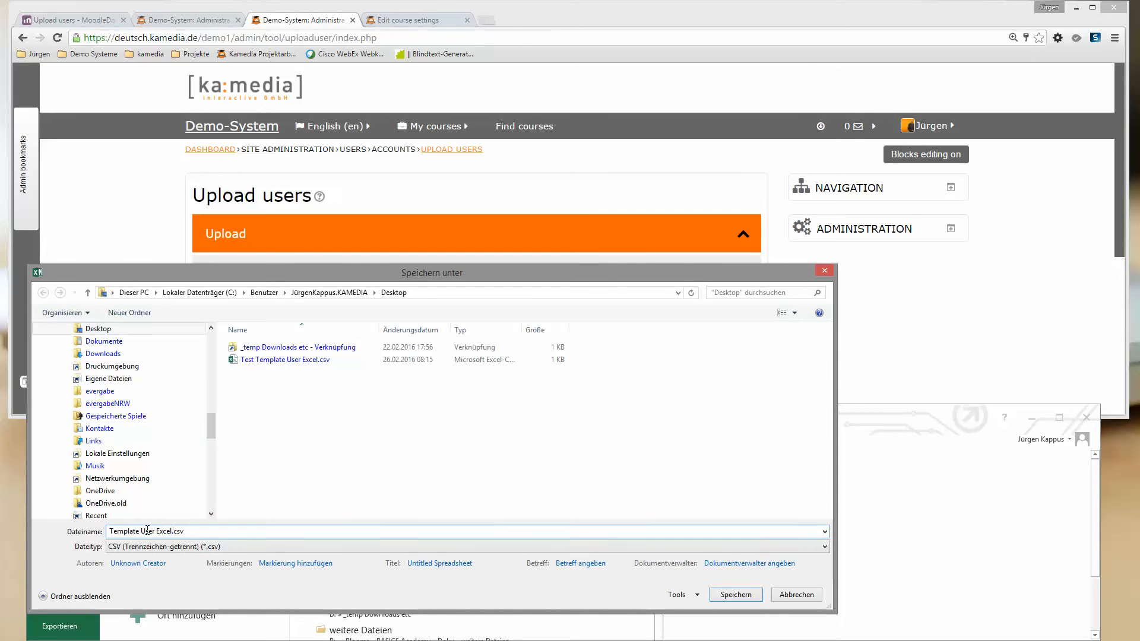
pyautogui.moveTo(143, 532); pyautogui.dragTo(109, 531)
pyautogui.press('BackSpace')
pyautogui.write('2016-02-26')
pyautogui.click(742, 595)
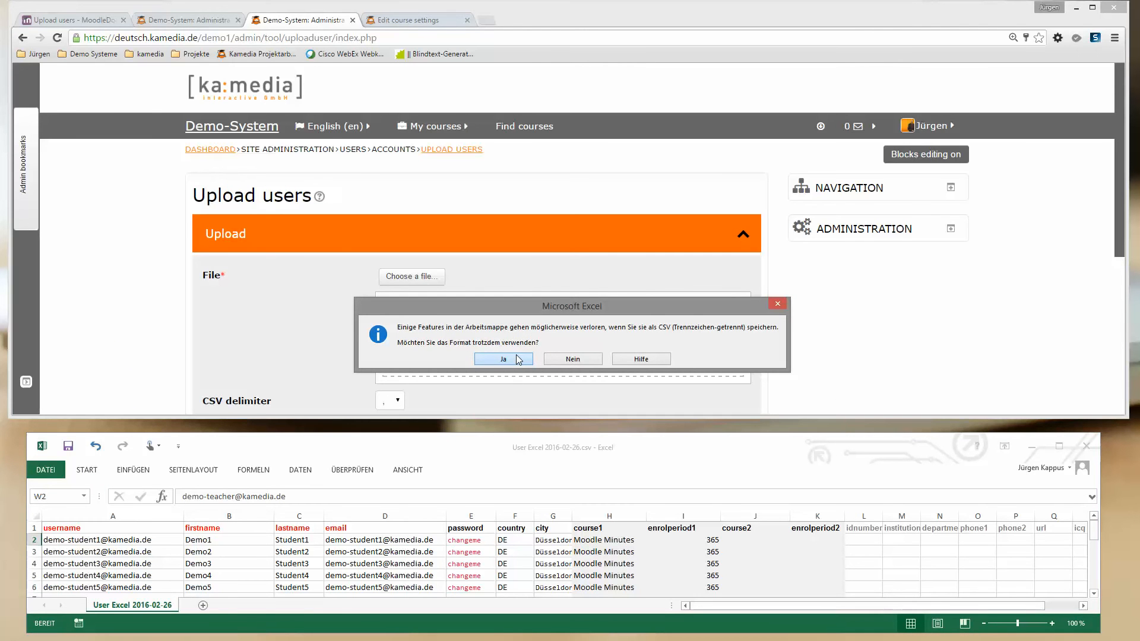
pyautogui.click(504, 359)
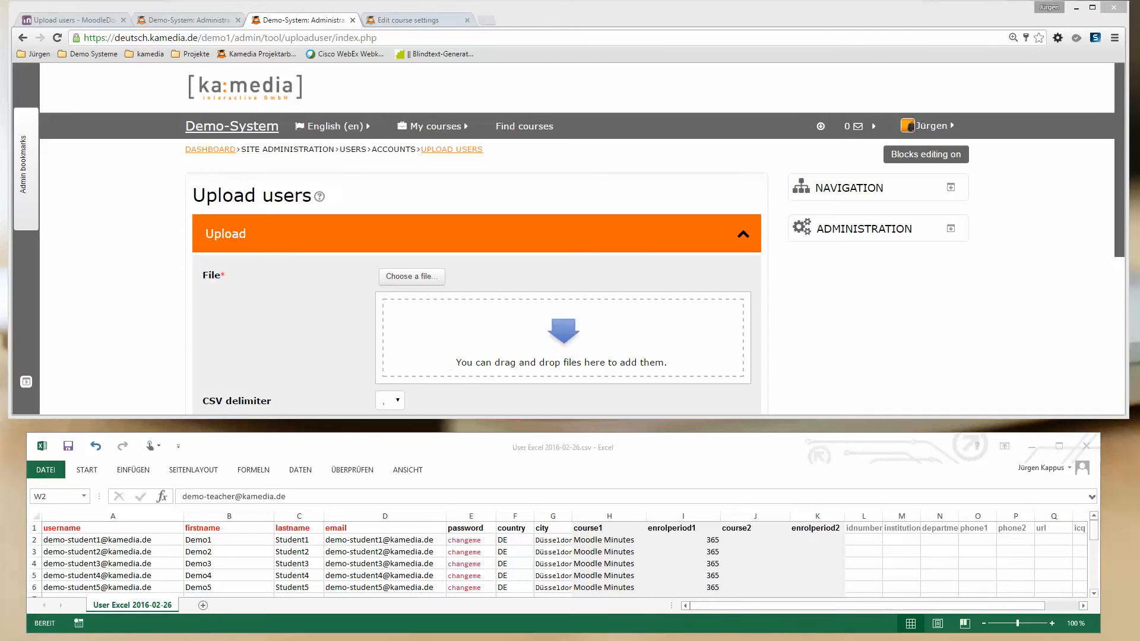
# Expand the Administration block to examine where Upload users sits under Users > Accounts, and collapse the block again.
pyautogui.click(950, 229)
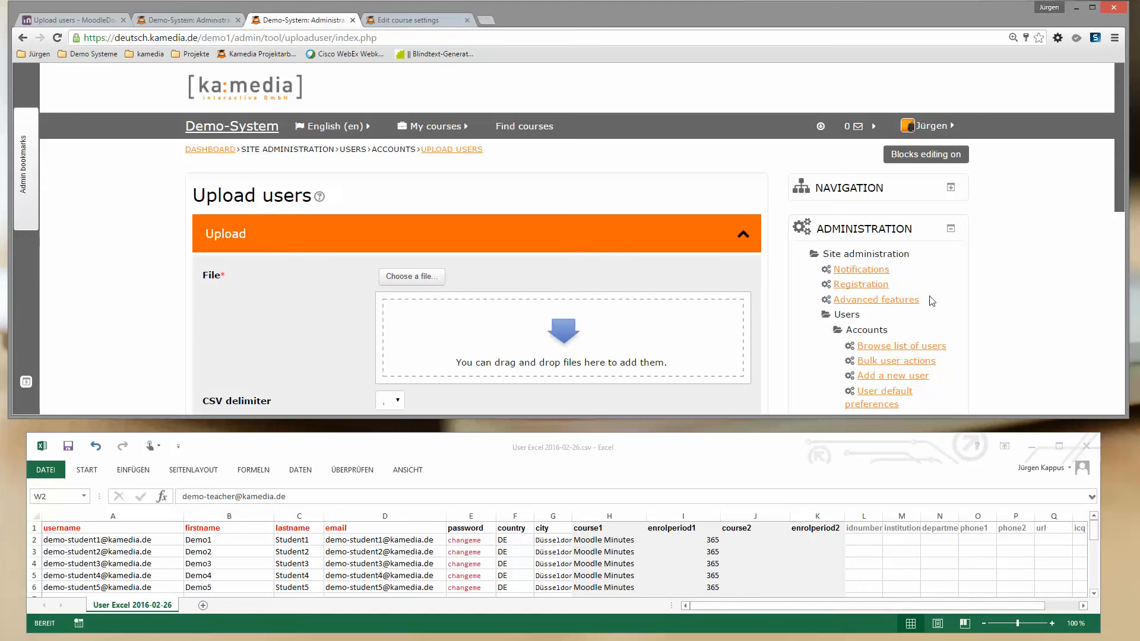
pyautogui.moveTo(1121, 189); pyautogui.dragTo(1121, 228)
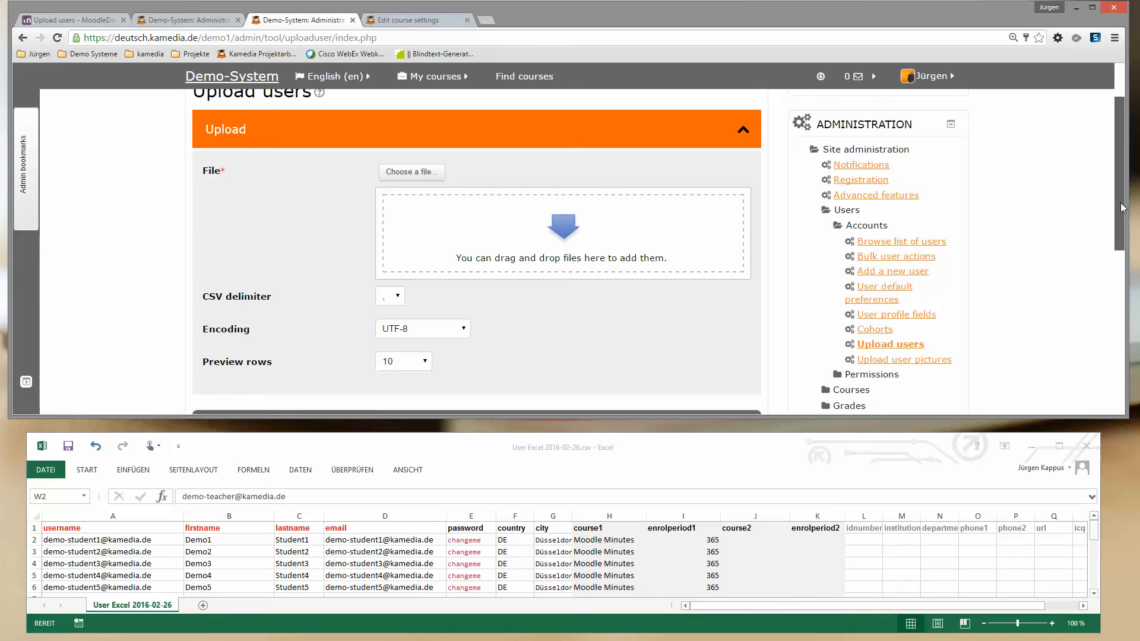
pyautogui.scroll(3, 950, 178)
pyautogui.click(950, 231)
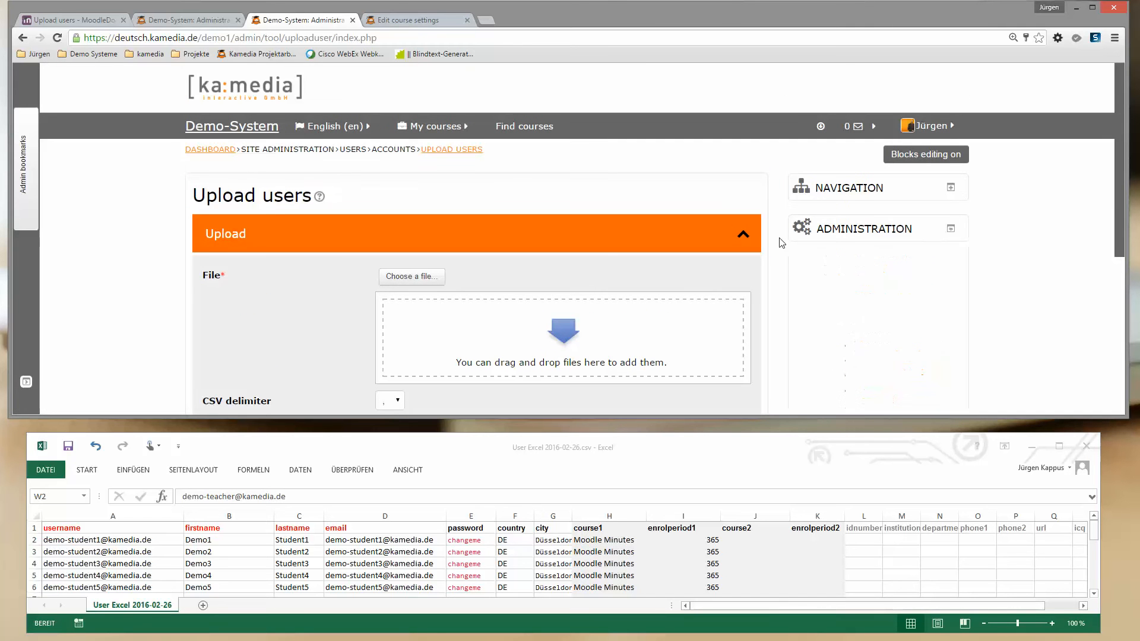
# Add User Excel 2016-02-26.csv from the desktop to the upload form and set the CSV delimiter to a semicolon.
pyautogui.moveTo(57, 413); pyautogui.dragTo(526, 338)
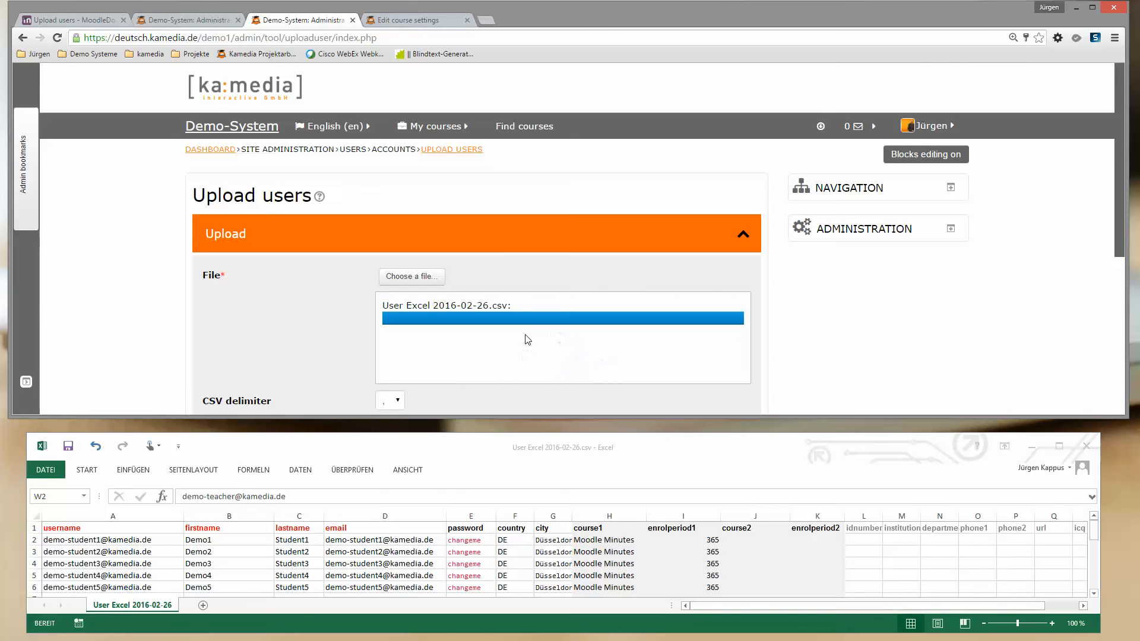
pyautogui.scroll(-3, 528, 339)
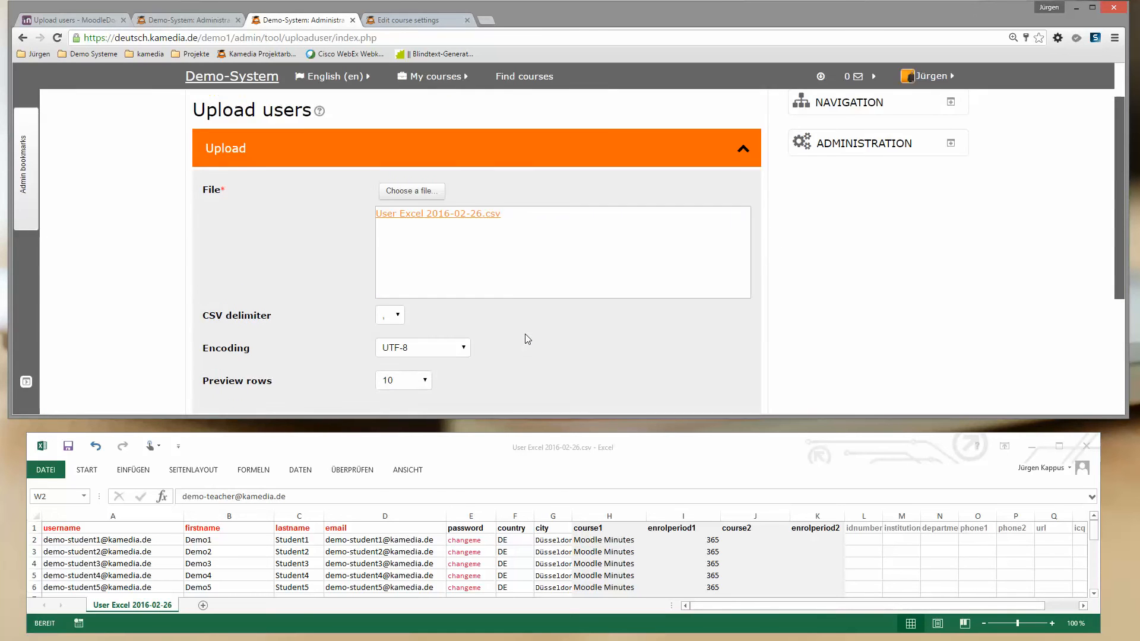
pyautogui.click(389, 256)
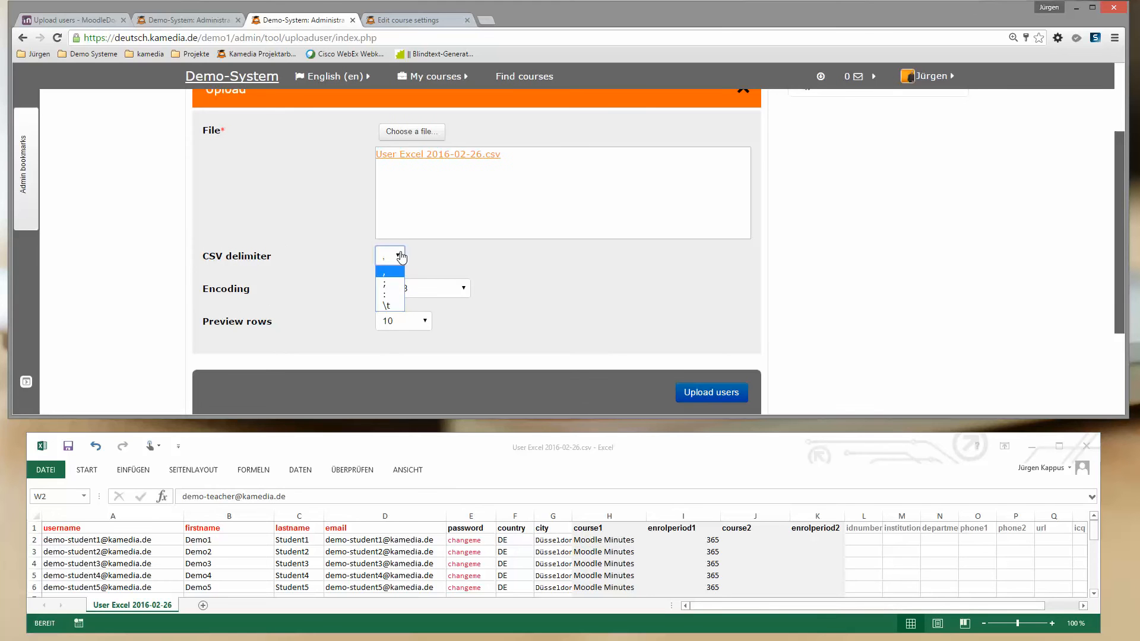
pyautogui.click(385, 286)
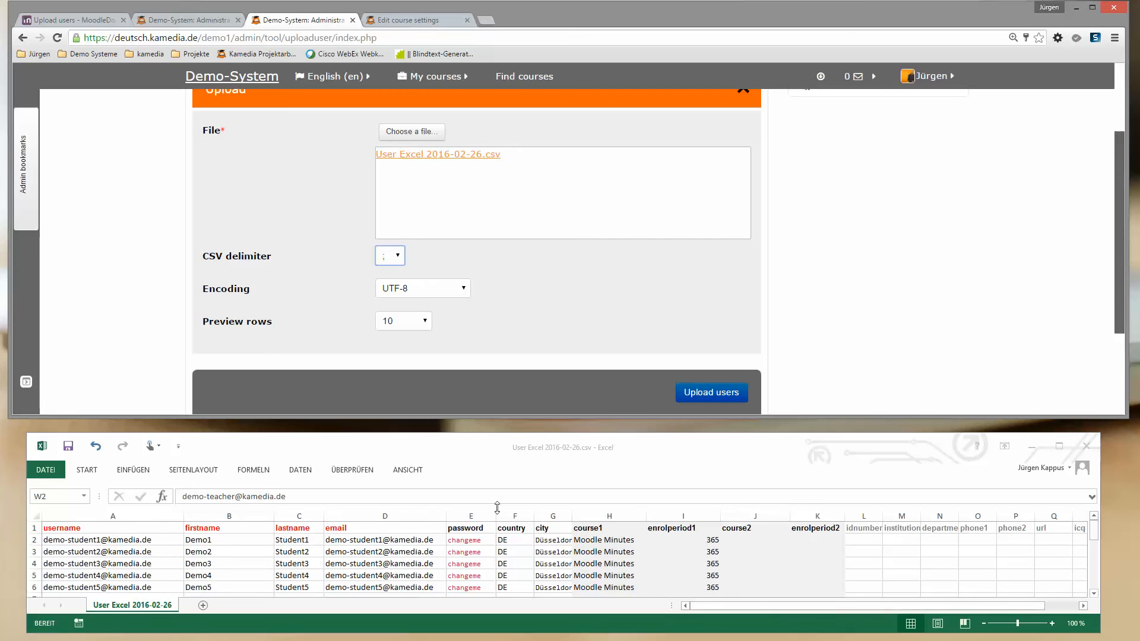
# Set the upload encoding to WINDOWS-1250, checking the umlaut in the first student's city entry in the spreadsheet.
pyautogui.click(548, 544)
pyautogui.click(548, 542)
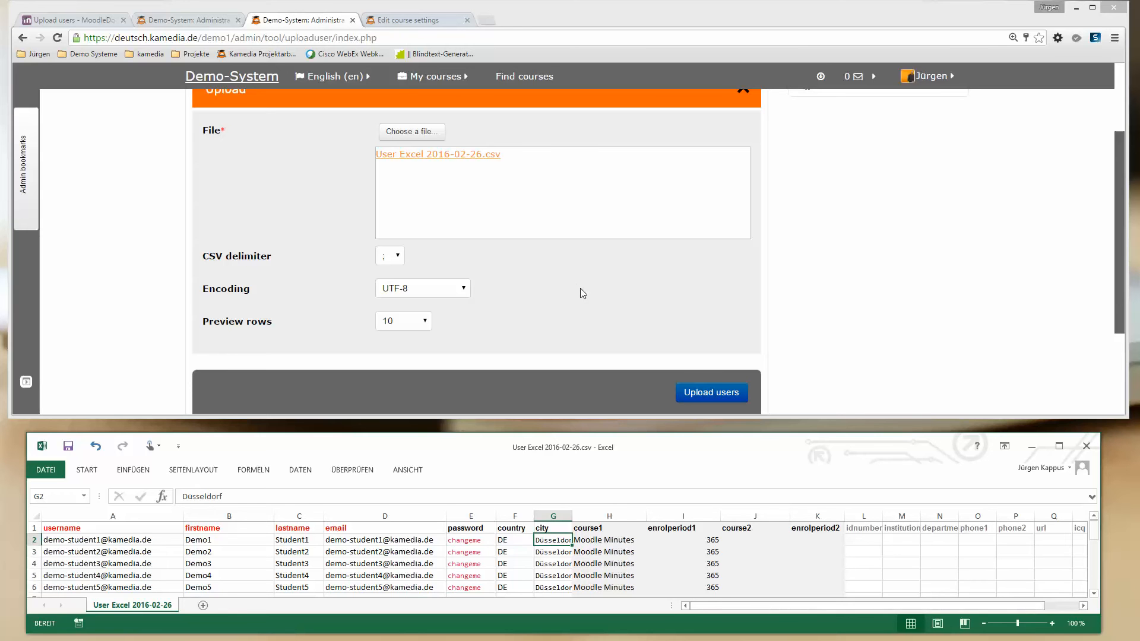
pyautogui.click(463, 293)
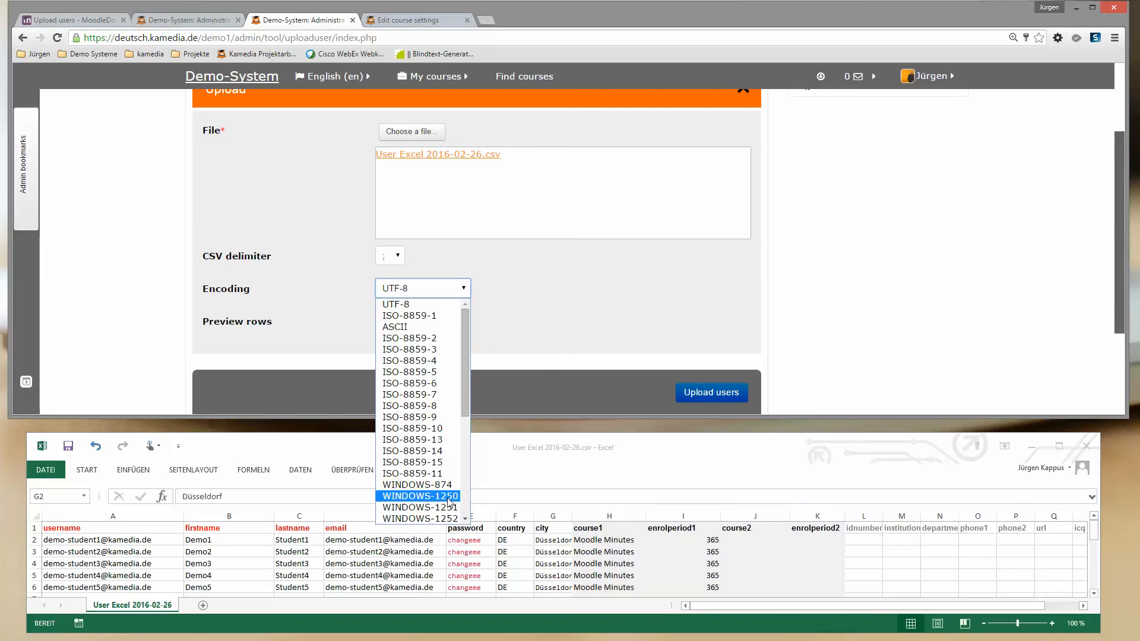
pyautogui.click(420, 497)
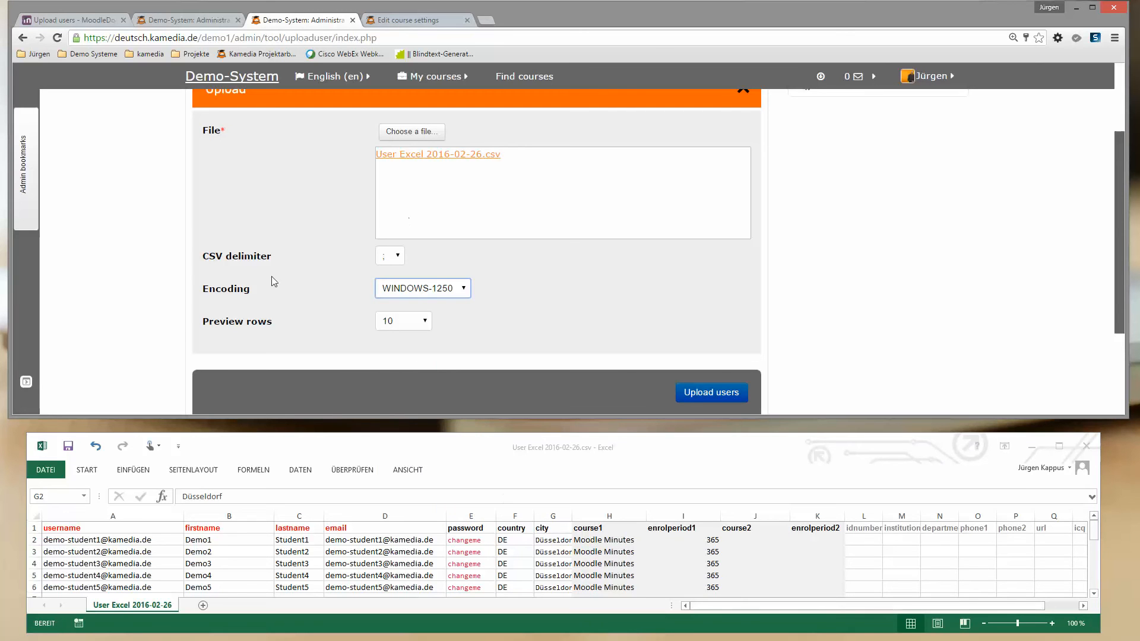
pyautogui.click(545, 541)
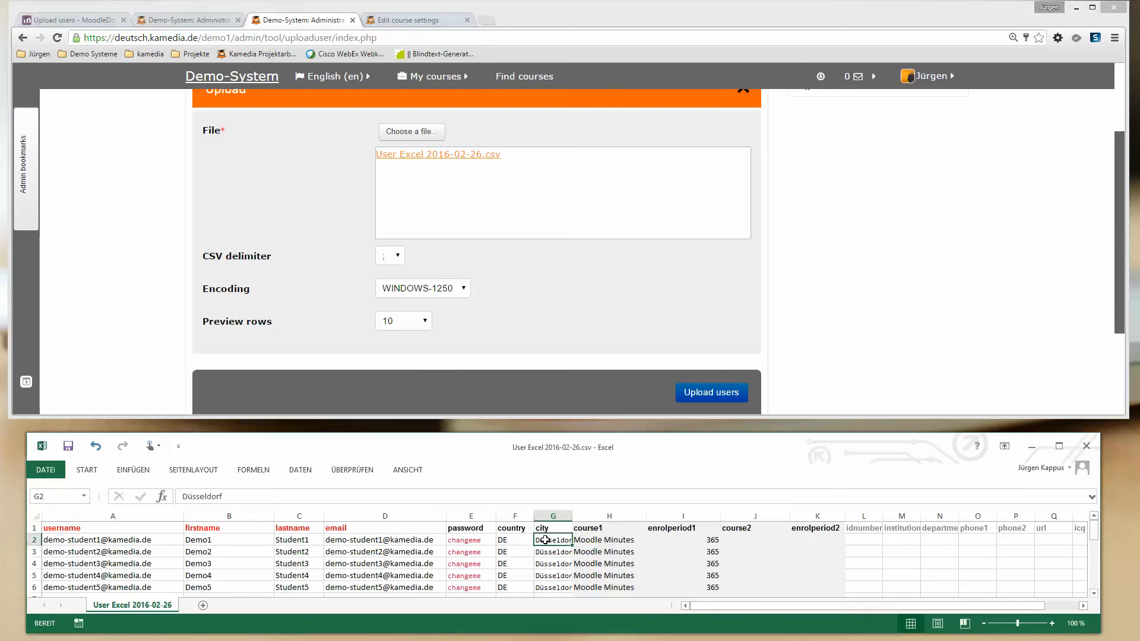
pyautogui.click(471, 325)
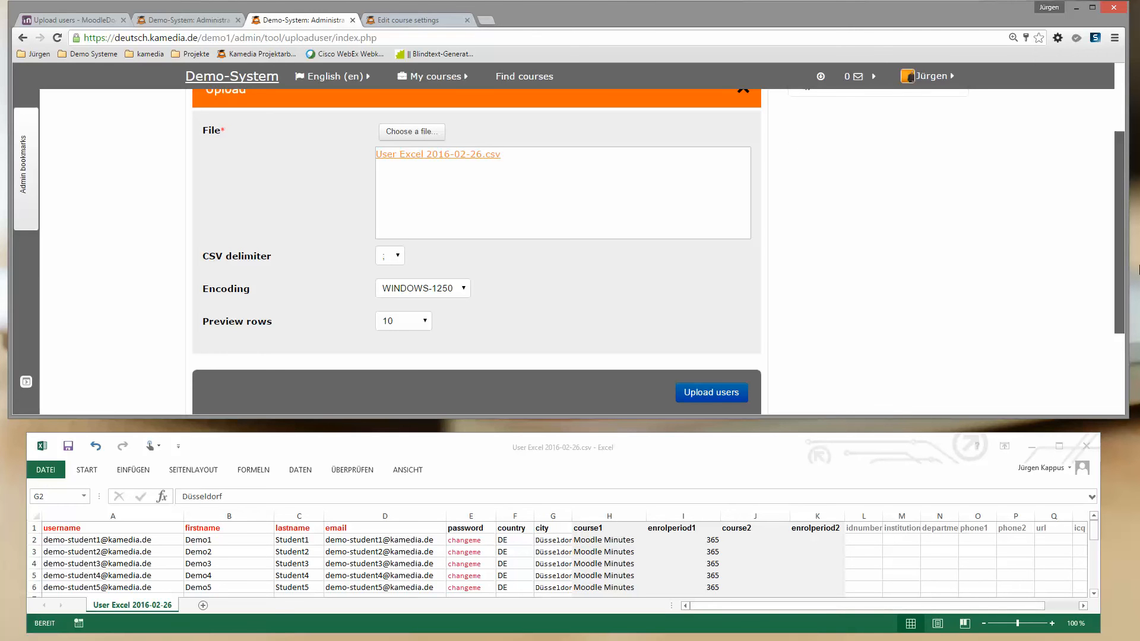
# Submit the file with the chosen upload settings, minimize the spreadsheet window, and maximize the browser showing the preview.
pyautogui.scroll(2, 1120, 261)
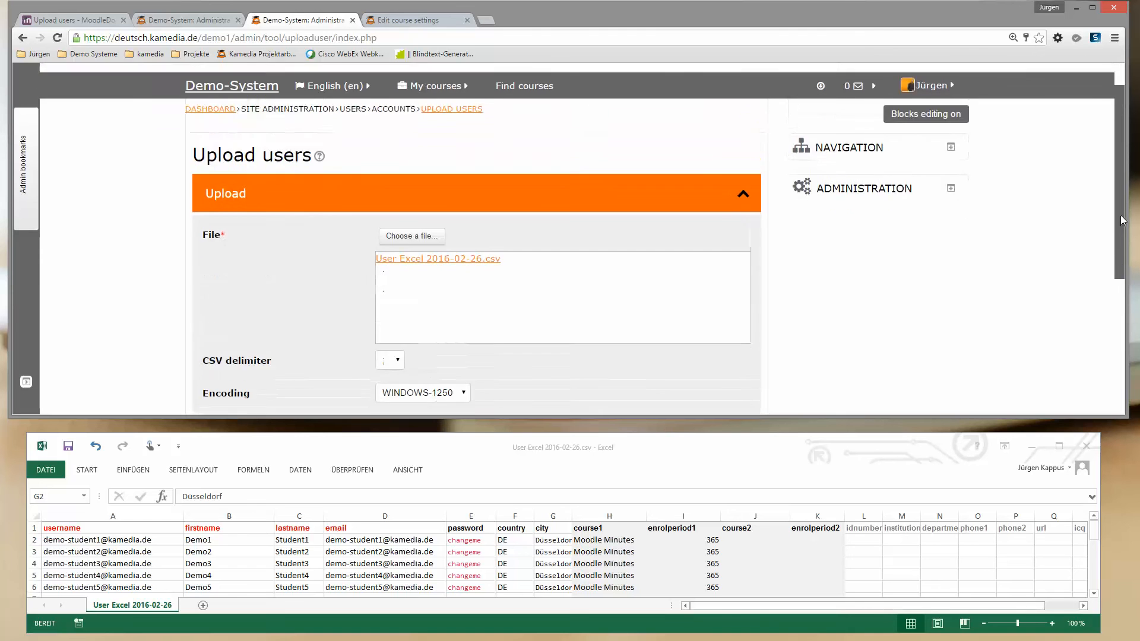
pyautogui.scroll(-2, 1122, 255)
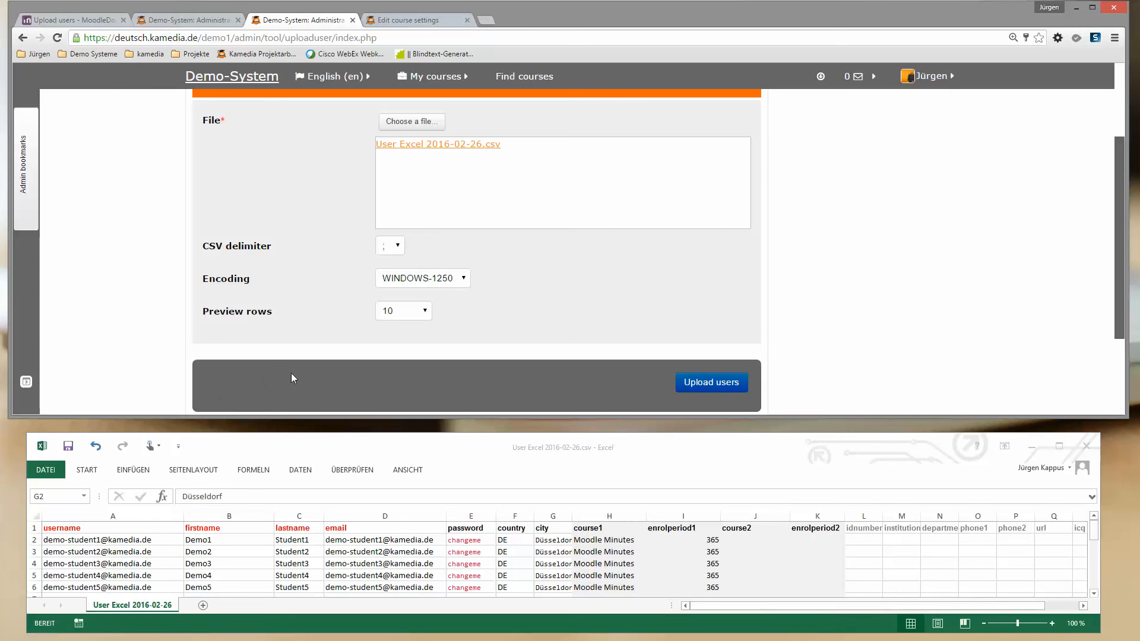
pyautogui.click(734, 386)
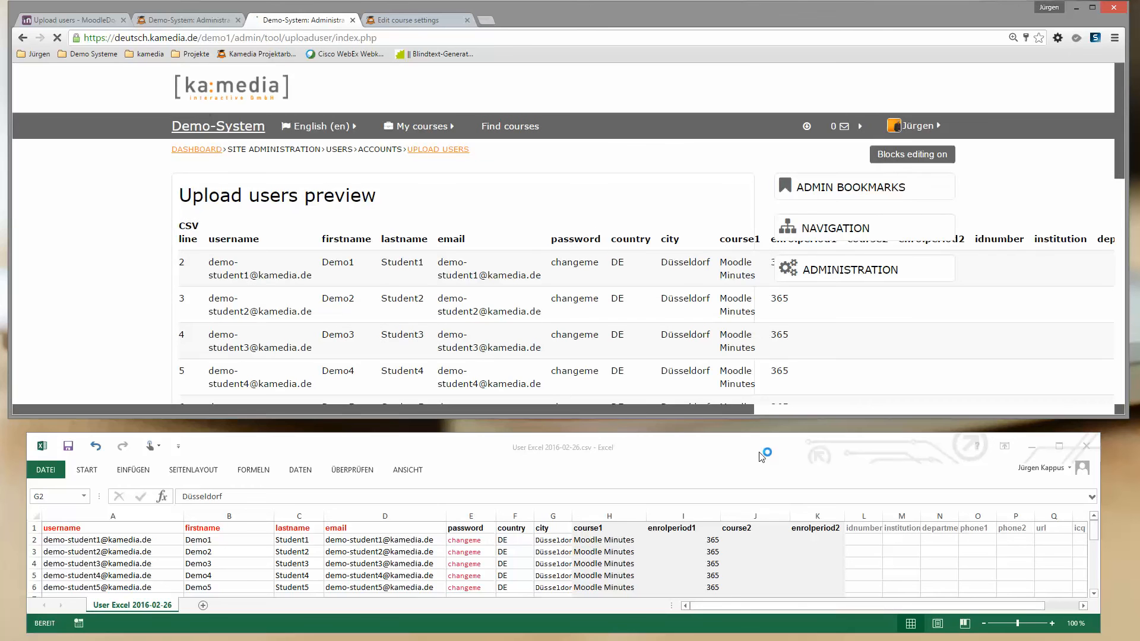
pyautogui.moveTo(764, 451); pyautogui.dragTo(0, 518)
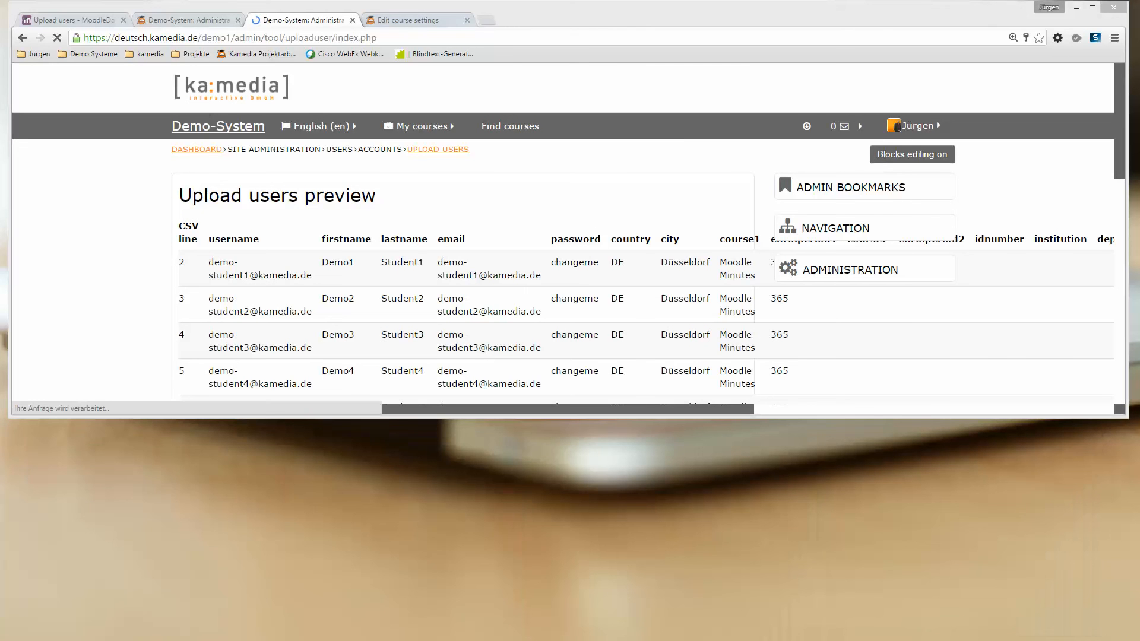
pyautogui.click(1092, 7)
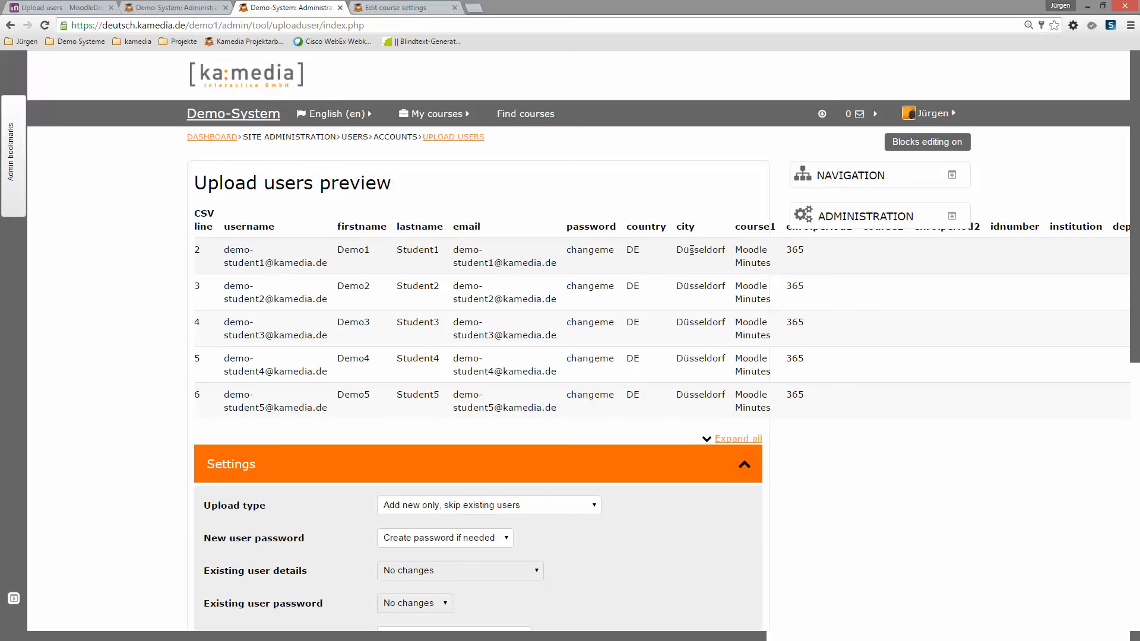
# Check the umlaut in the first student's city and the profile_field_managersemail column in the upload preview.
pyautogui.moveTo(684, 250); pyautogui.dragTo(689, 261)
pyautogui.moveTo(767, 637); pyautogui.dragTo(1137, 637)
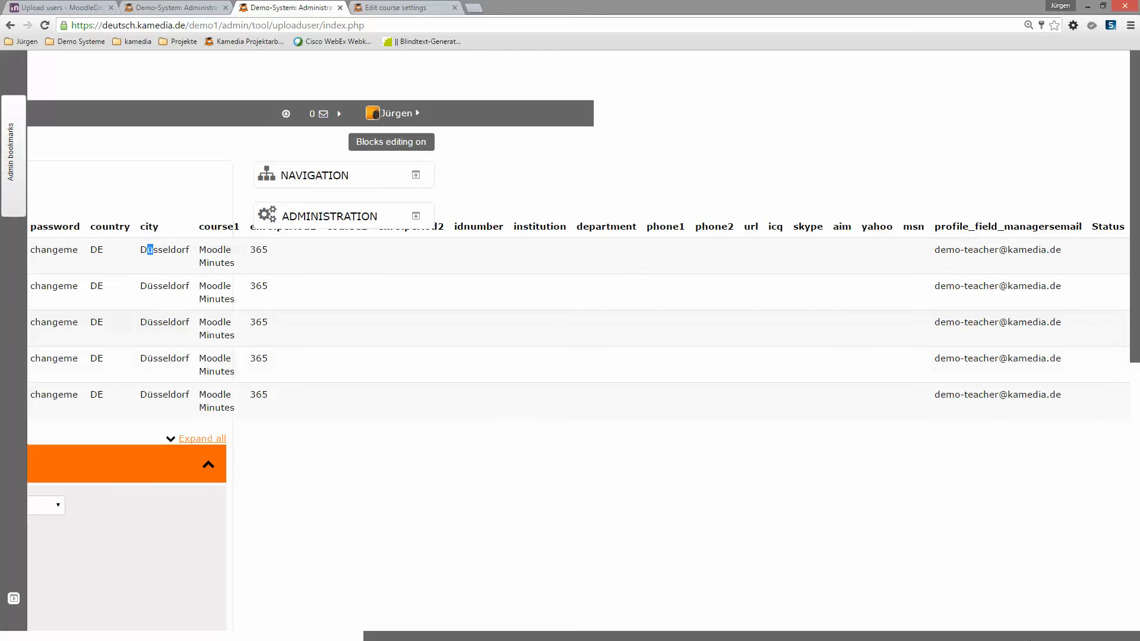
pyautogui.moveTo(1030, 638); pyautogui.dragTo(659, 638)
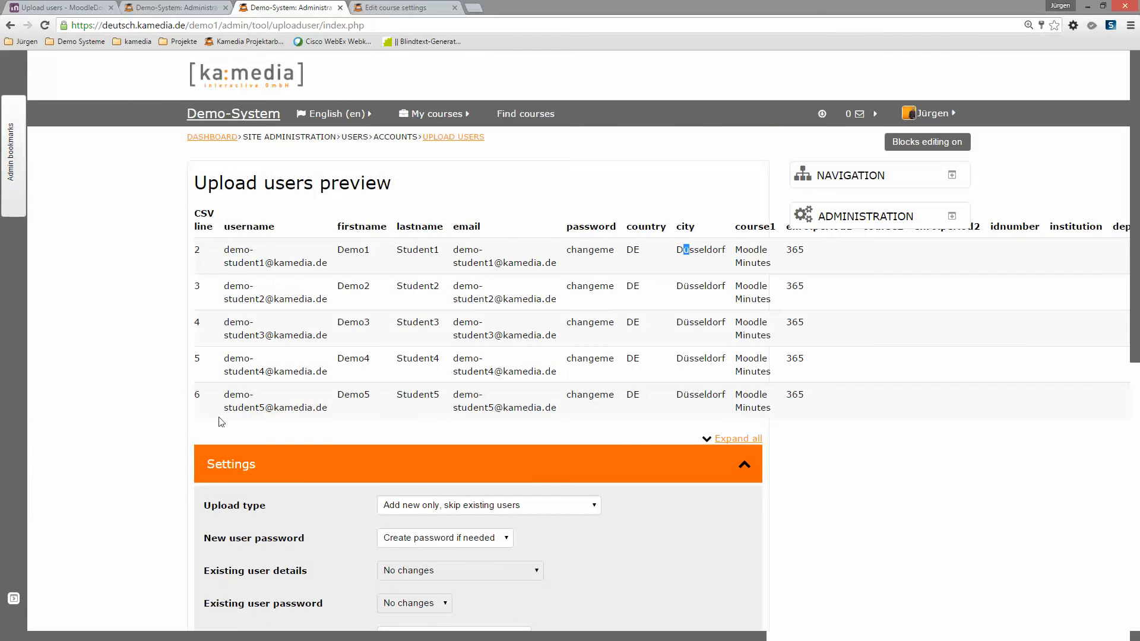
# Set the Upload type to Add new and update existing users.
pyautogui.scroll(-2, 136, 416)
pyautogui.scroll(-2, 135, 415)
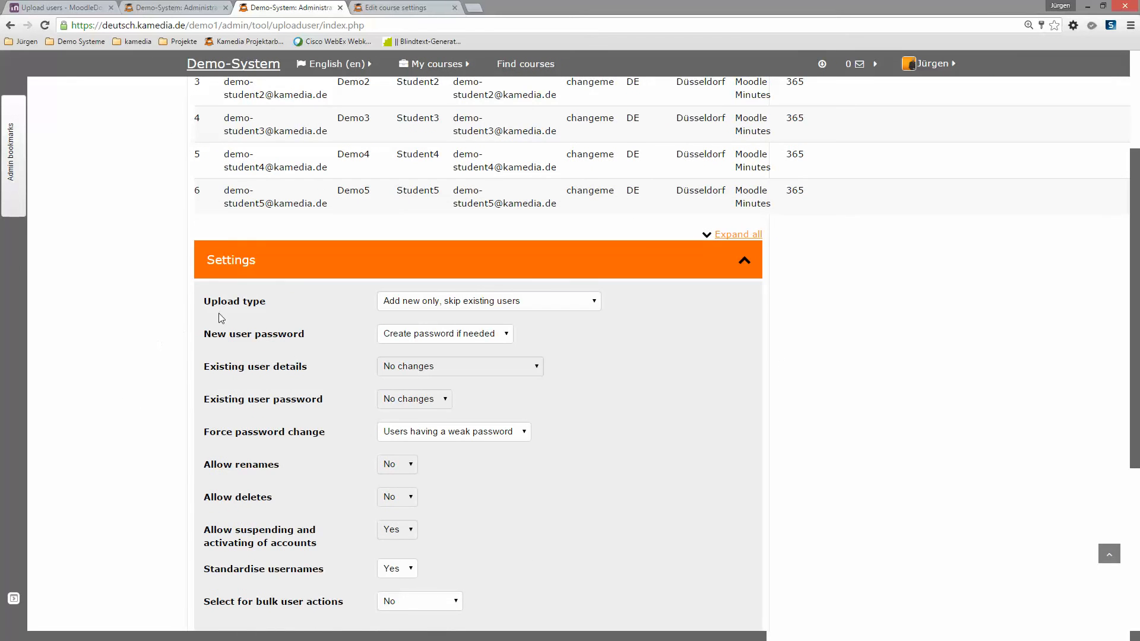
pyautogui.click(442, 308)
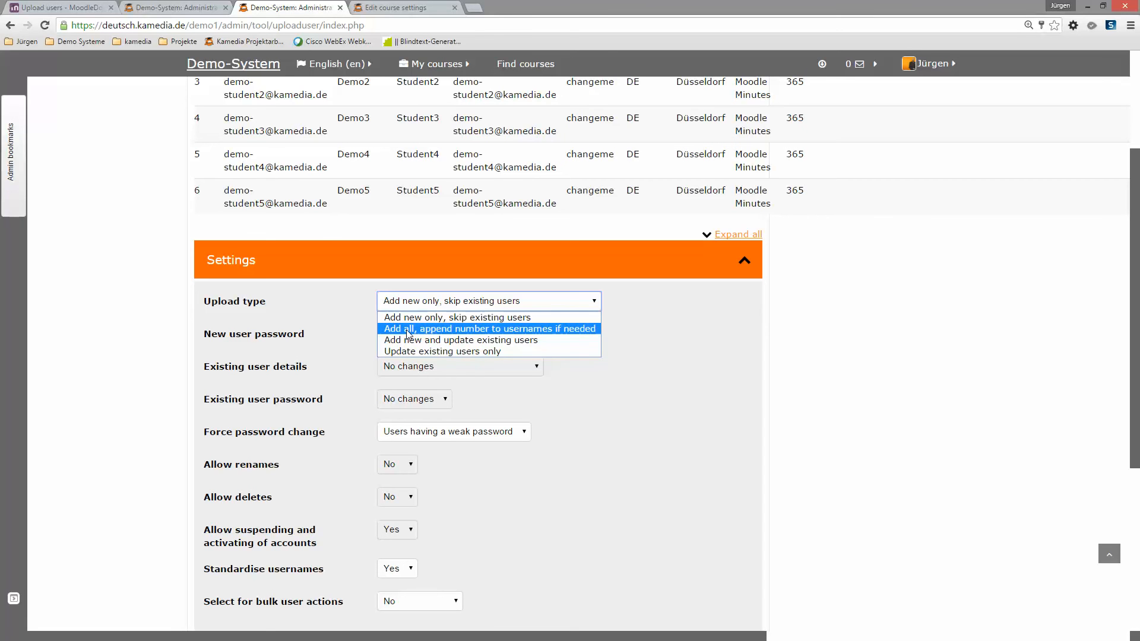
pyautogui.click(434, 342)
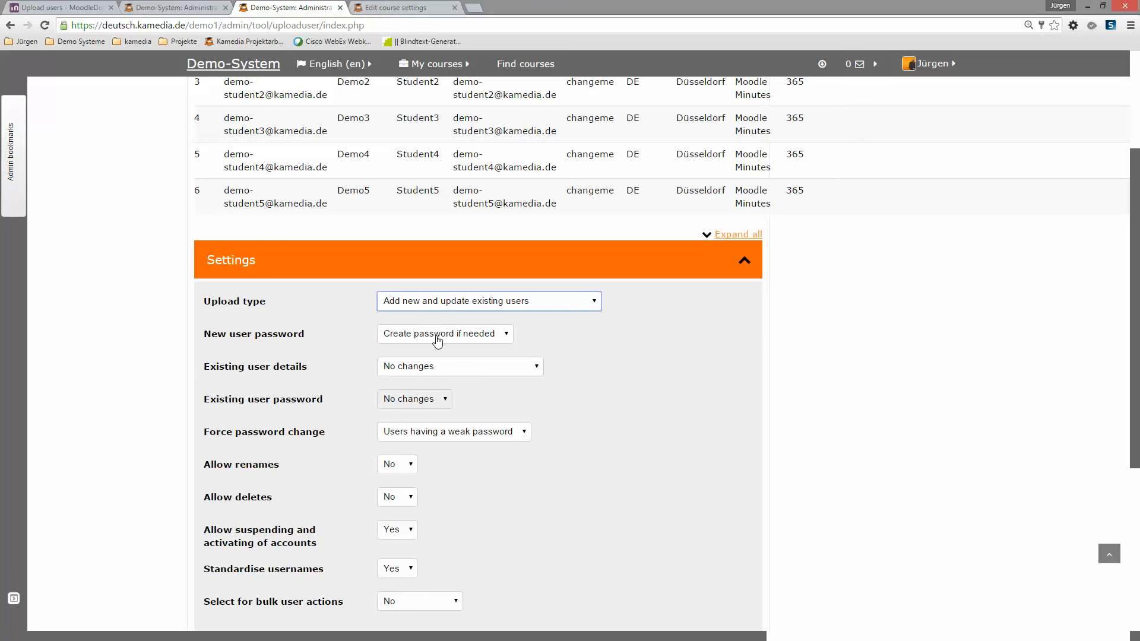
# Check the first student's password entry in the upload preview against the New user password setting.
pyautogui.moveTo(745, 636); pyautogui.dragTo(317, 623)
pyautogui.scroll(2, 326, 593)
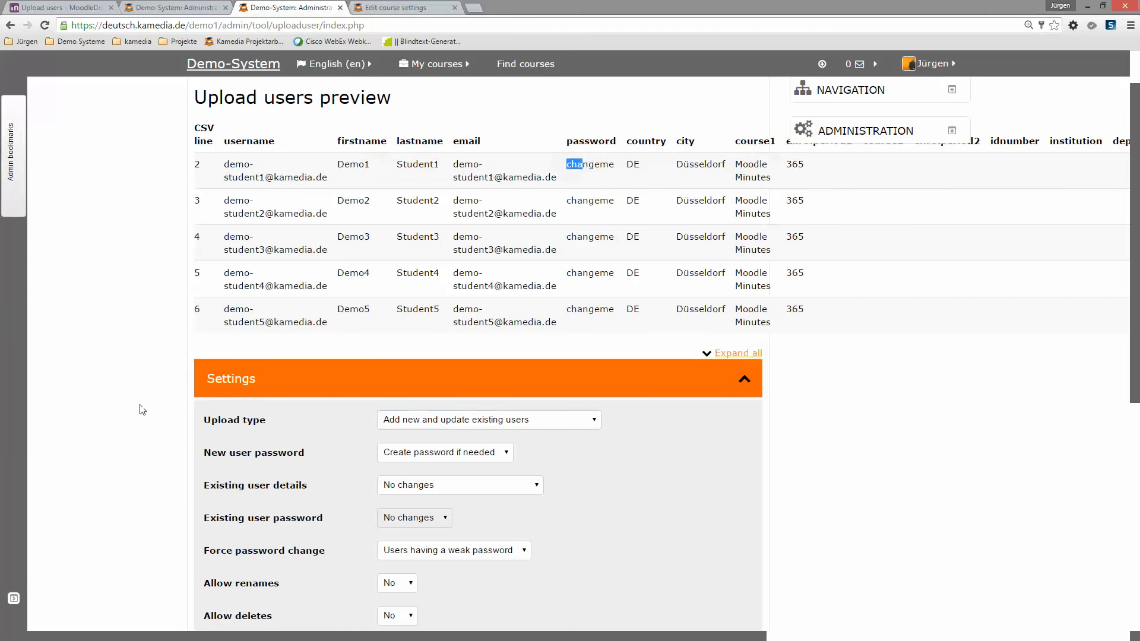
pyautogui.scroll(-1, 105, 410)
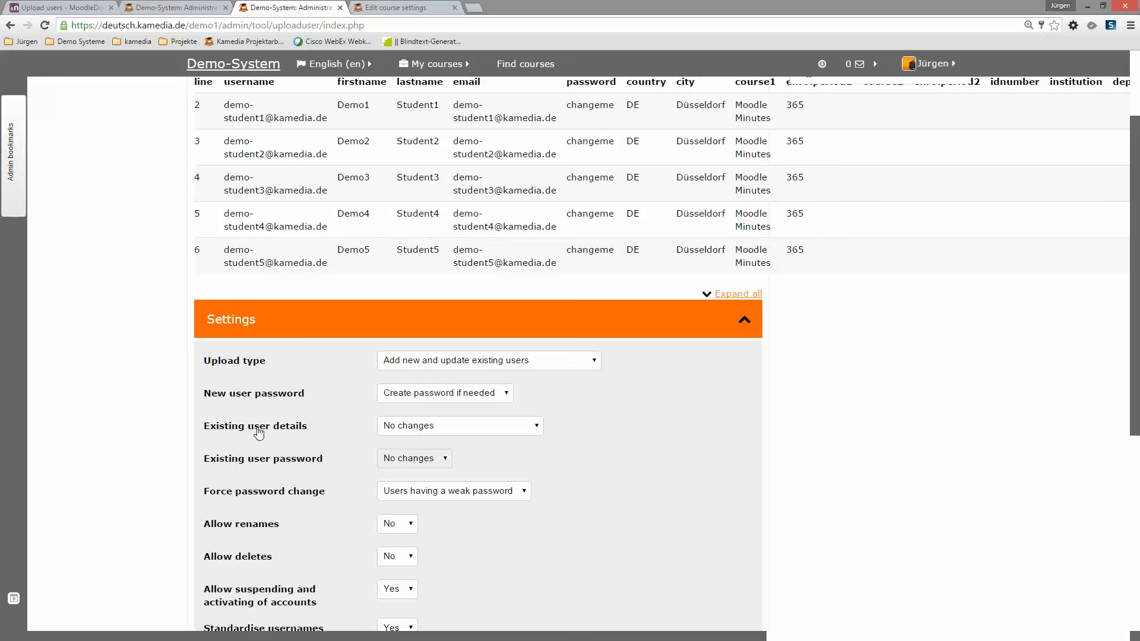
# Review the options for Existing user details and keep No changes.
pyautogui.click(448, 434)
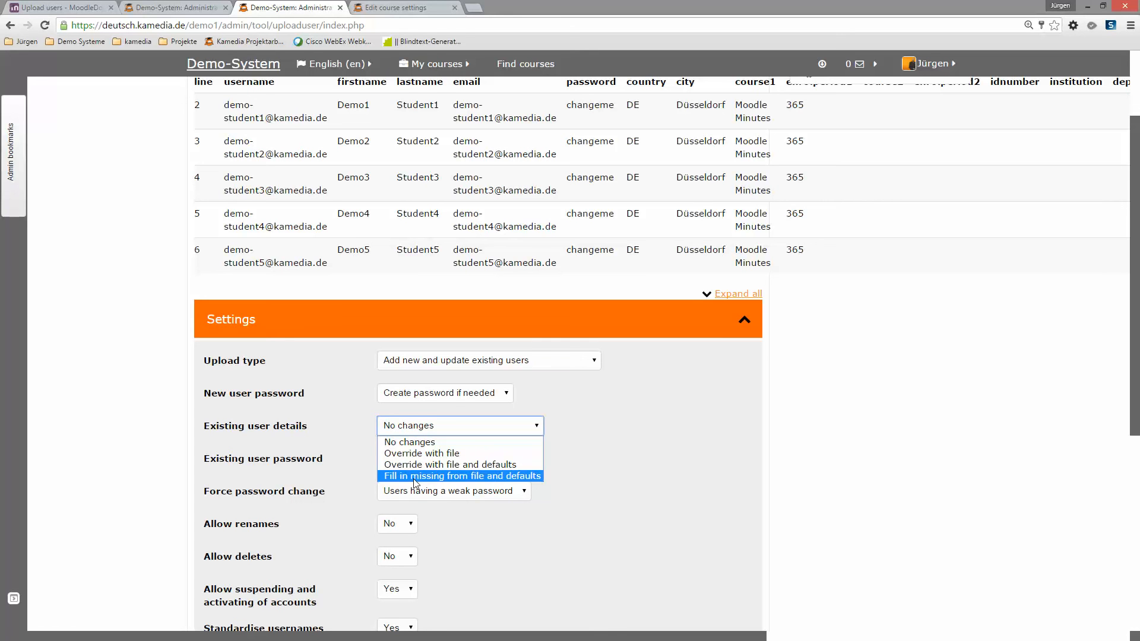
pyautogui.click(409, 447)
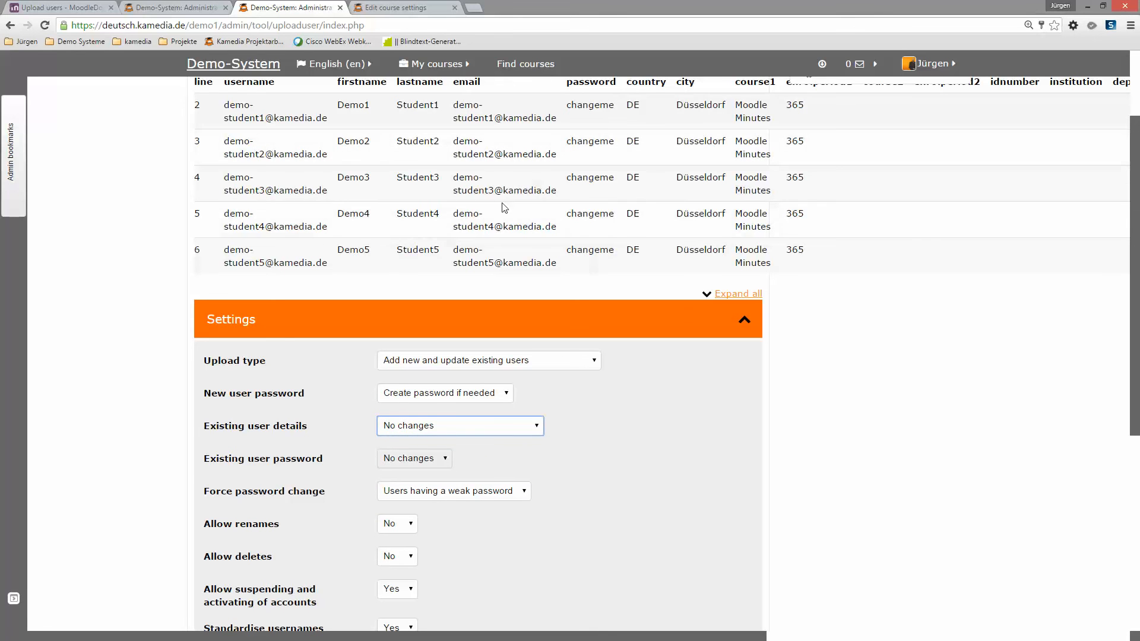
pyautogui.click(63, 448)
# Set Force password change to All.
pyautogui.scroll(-1, 322, 465)
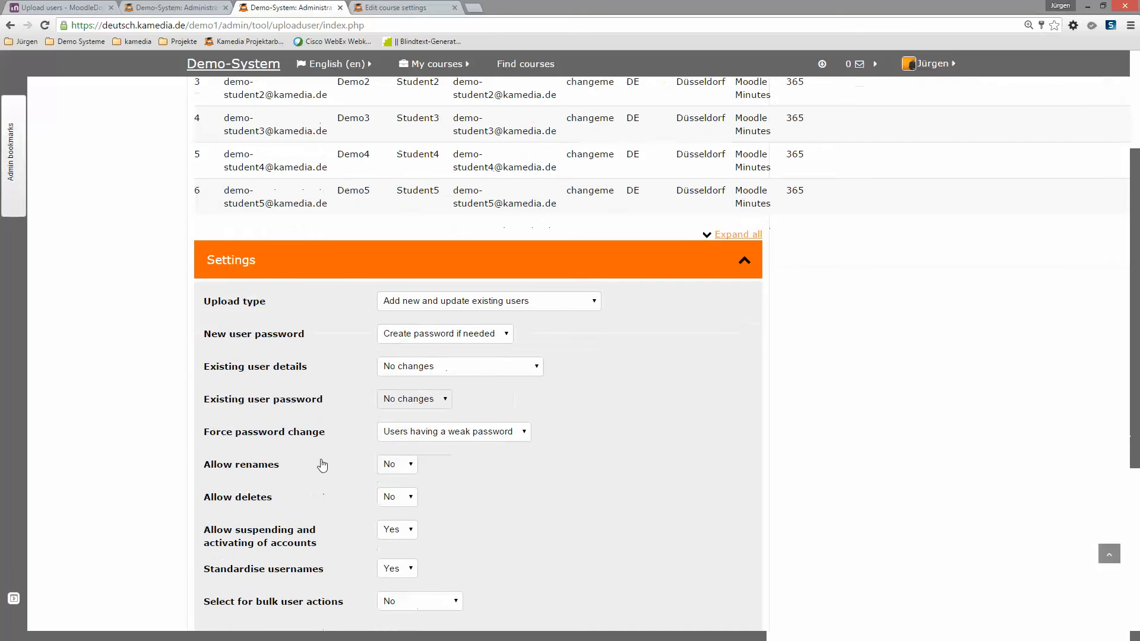
pyautogui.click(524, 435)
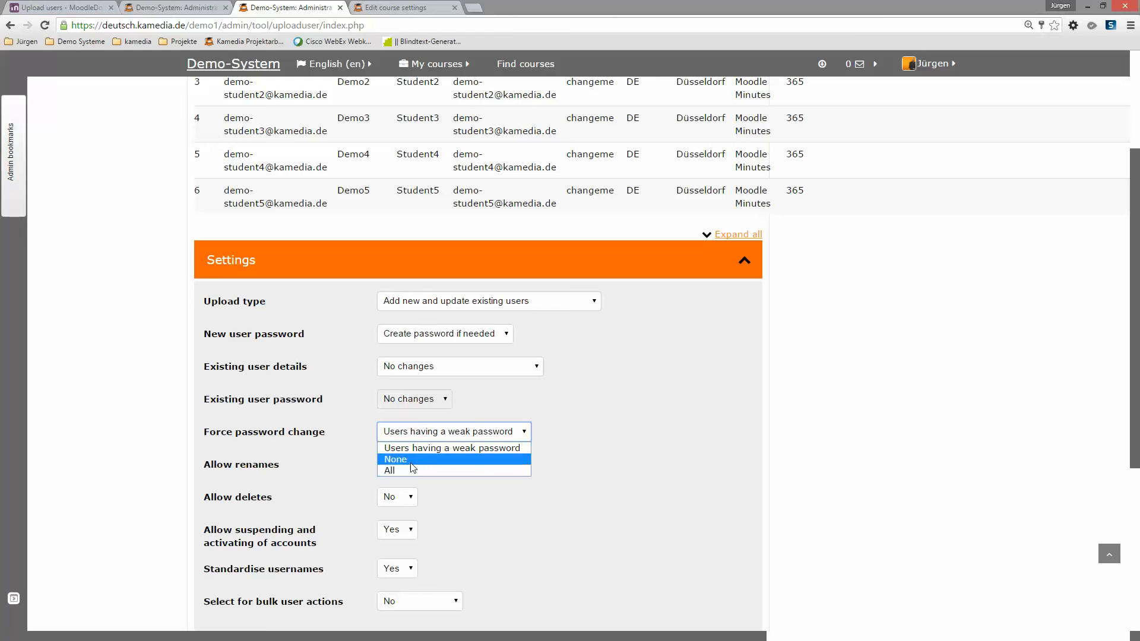
pyautogui.click(402, 469)
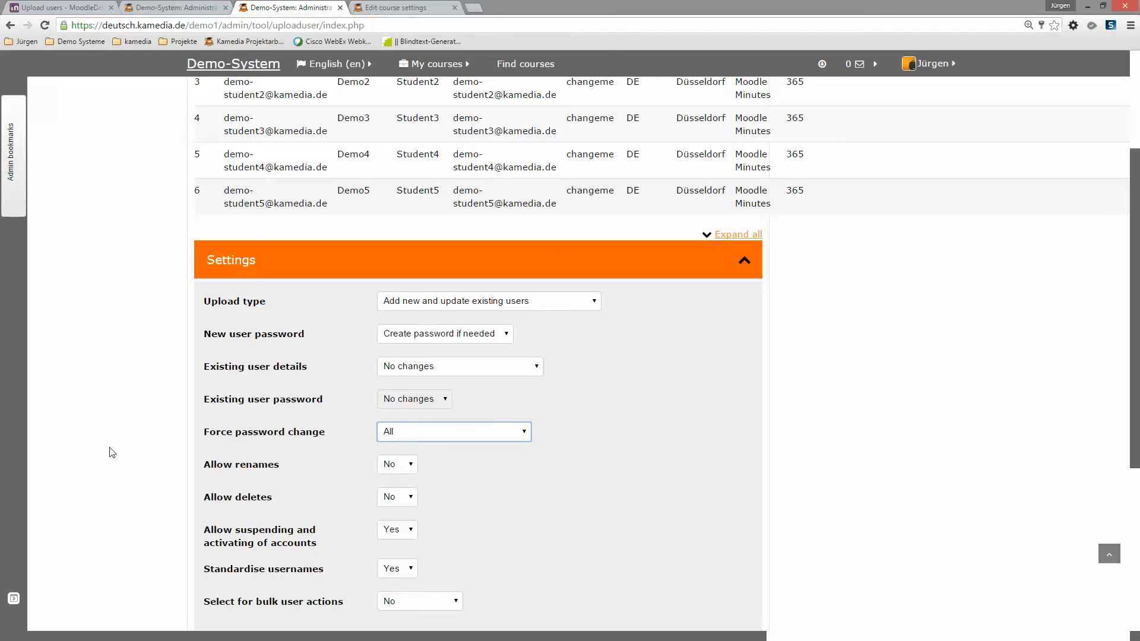
# Review the remaining upload settings, from Allow renames down to the Select for bulk user actions options.
pyautogui.scroll(-1, 109, 461)
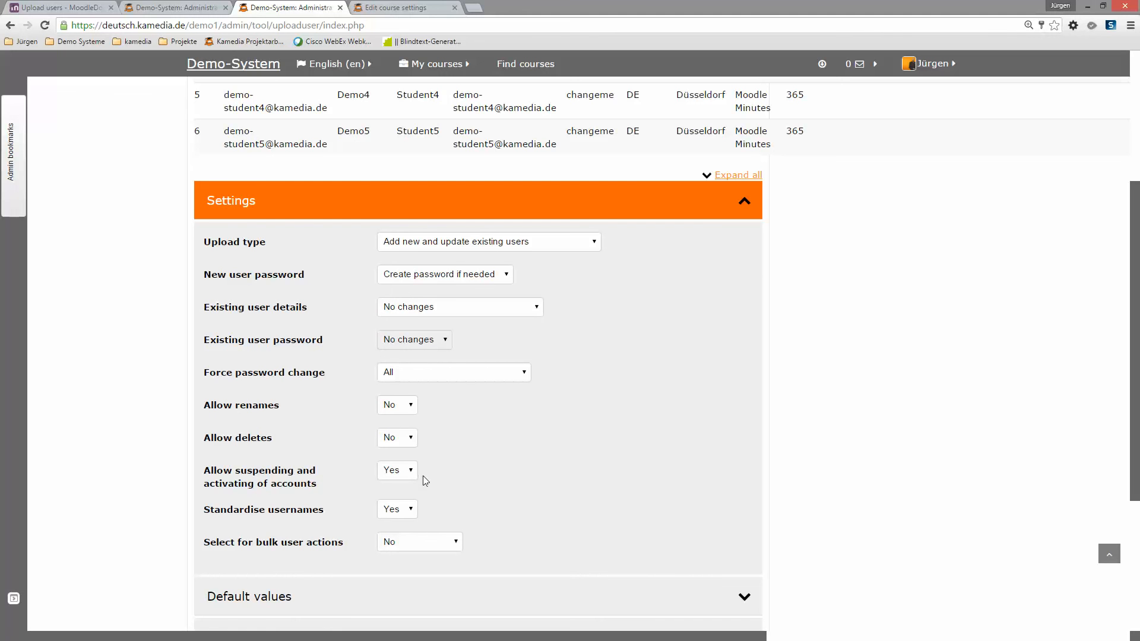
pyautogui.scroll(-1, 125, 457)
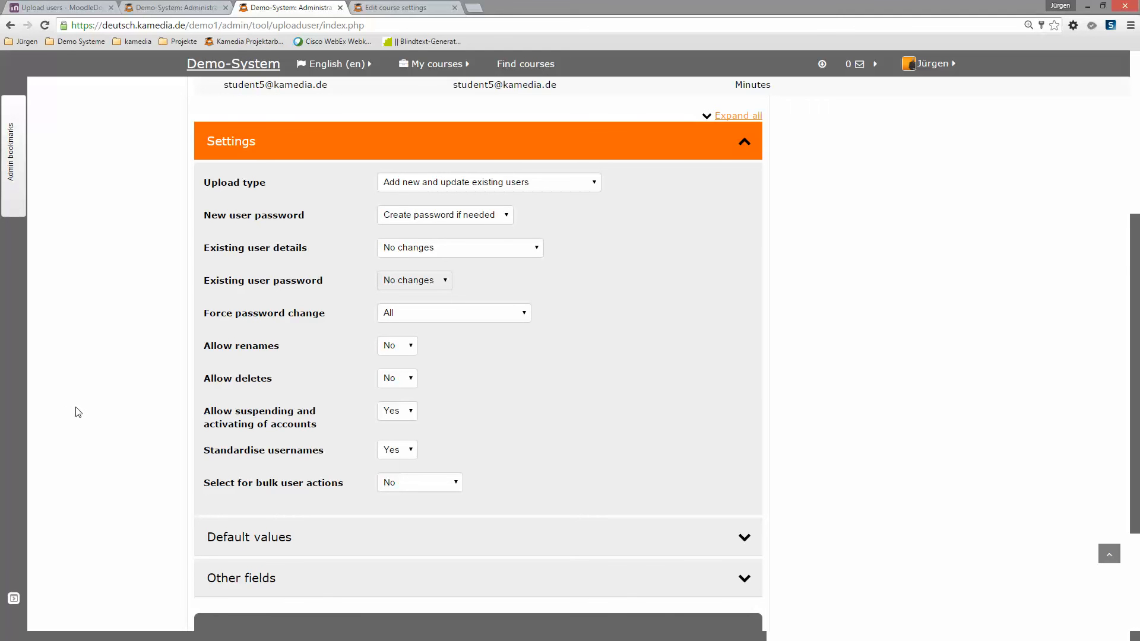
pyautogui.scroll(-2, 103, 407)
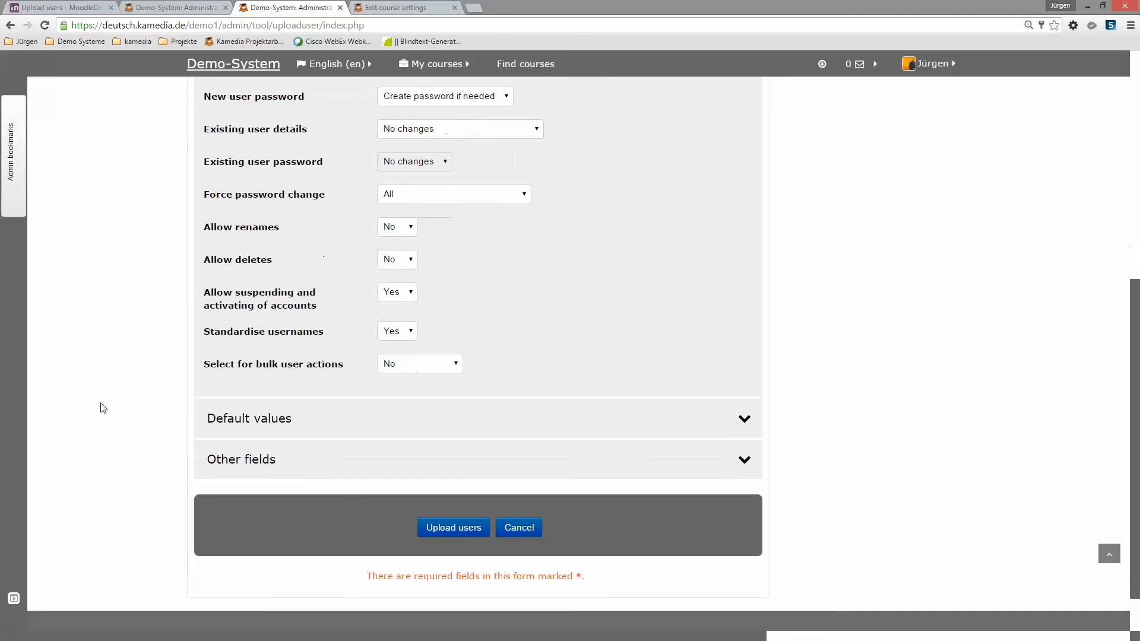
pyautogui.click(439, 373)
pyautogui.click(439, 371)
# Expand the Default values section to review its Email display and Forum auto-subscribe settings, and collapse it again.
pyautogui.click(285, 418)
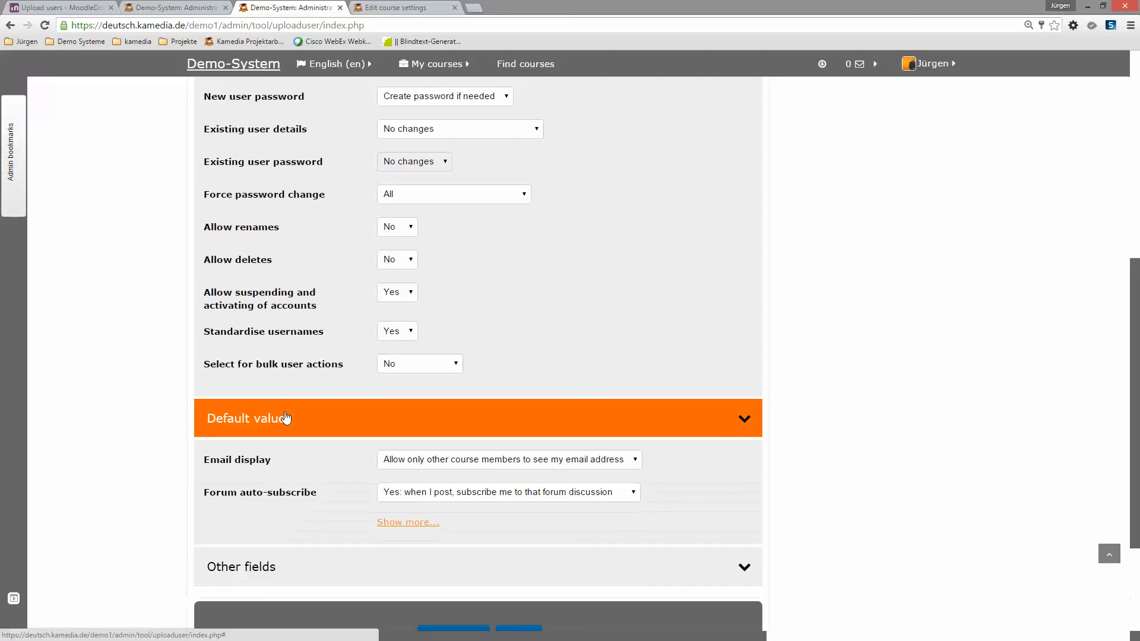
pyautogui.scroll(-2, 291, 417)
pyautogui.scroll(-1, 291, 417)
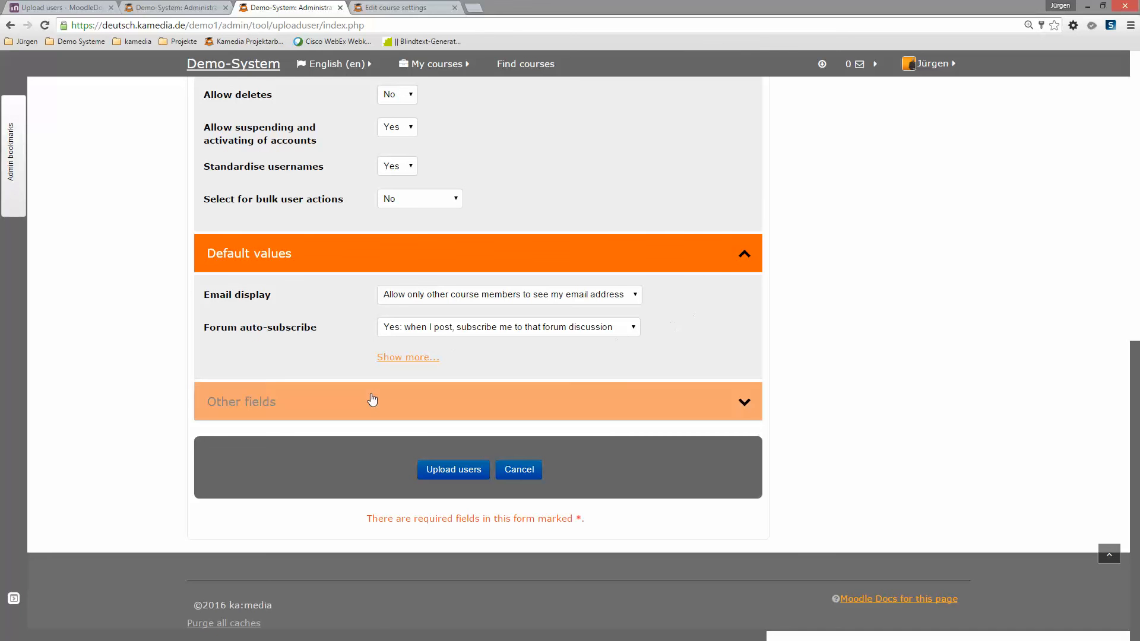
pyautogui.click(746, 257)
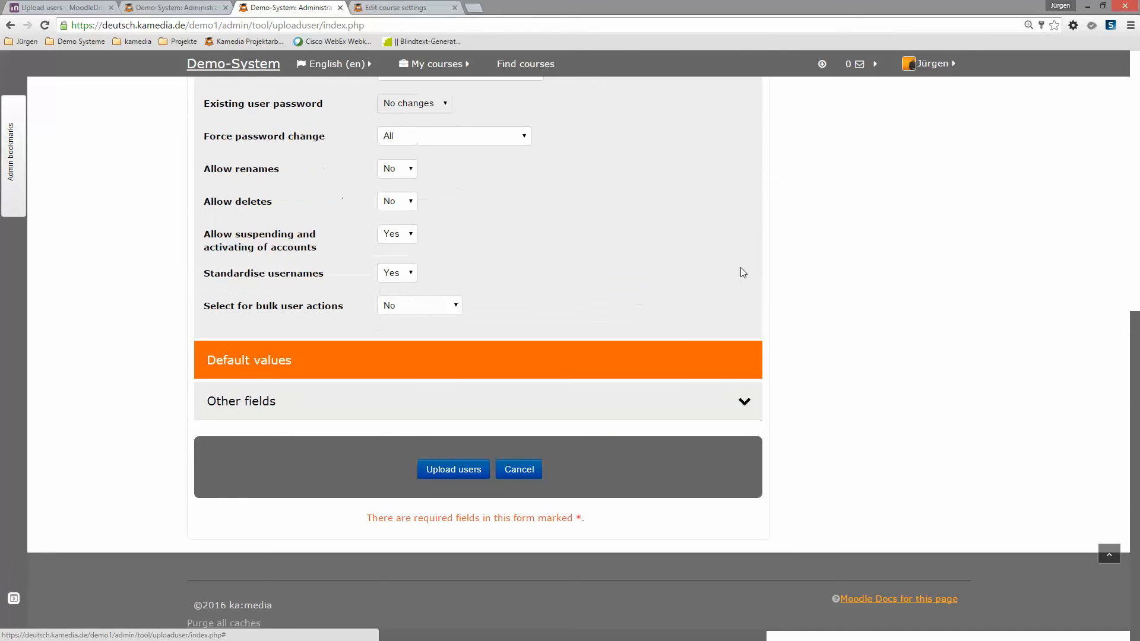
# Expand the Other fields section and keep the Sprachniveau Deutsch default at C1.
pyautogui.click(744, 411)
pyautogui.scroll(-1, 48, 415)
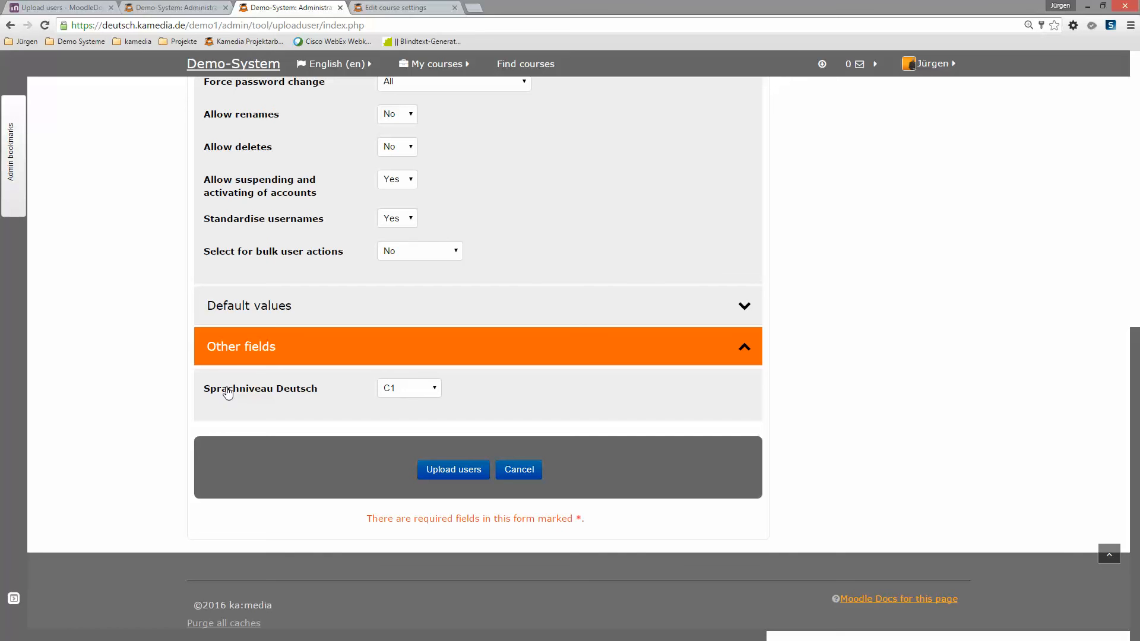
pyautogui.click(435, 390)
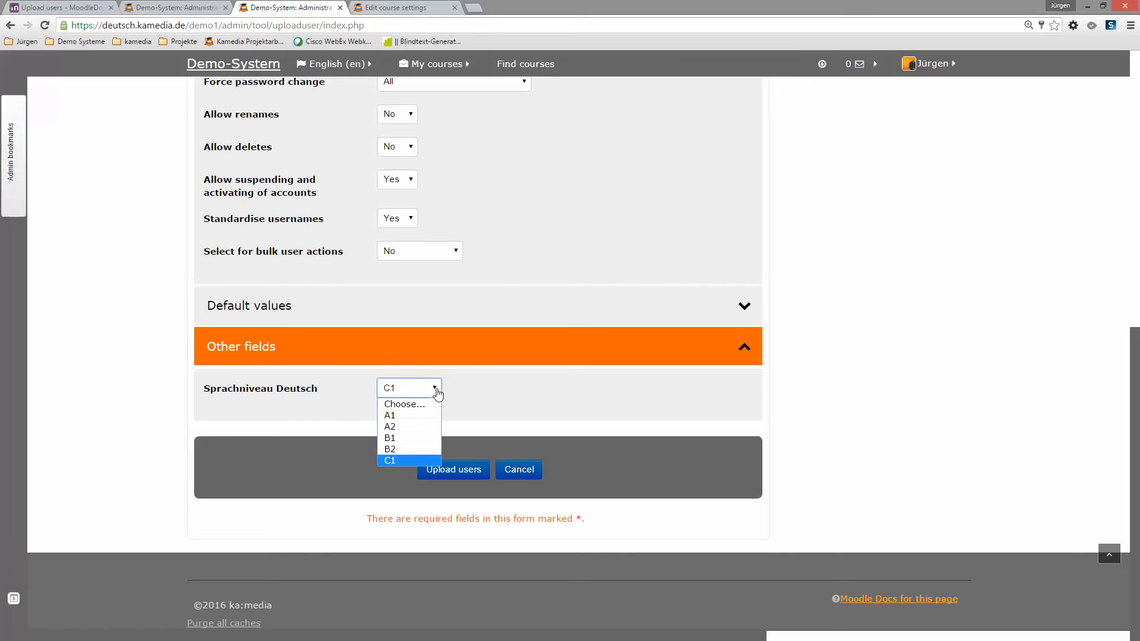
pyautogui.click(397, 461)
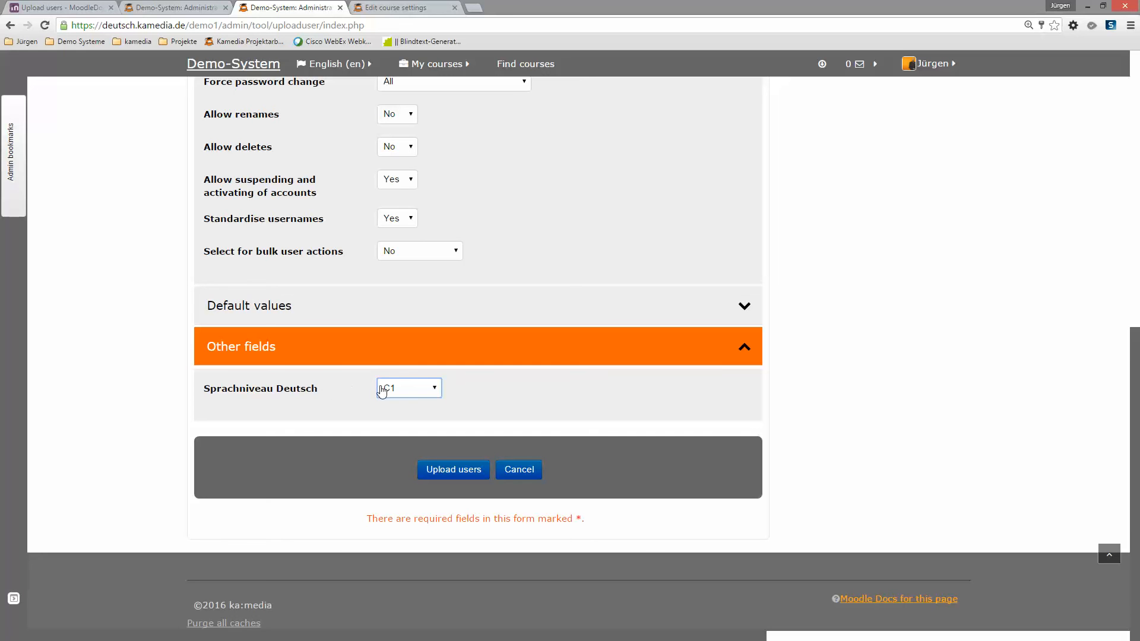
pyautogui.moveTo(209, 393); pyautogui.dragTo(247, 396)
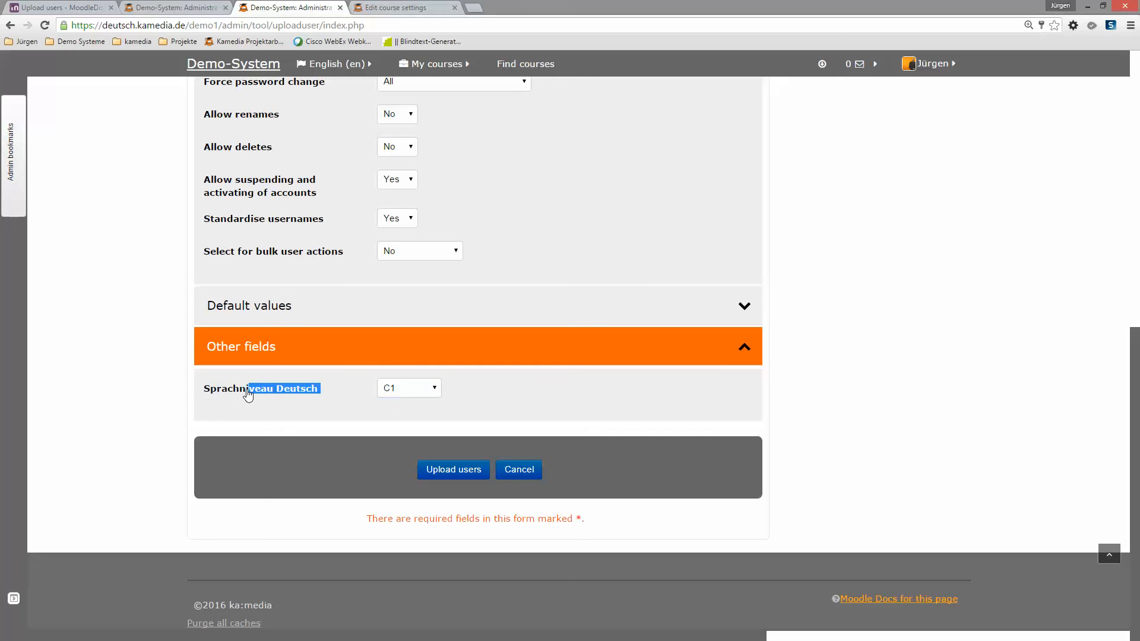
pyautogui.click(195, 391)
pyautogui.moveTo(321, 392); pyautogui.dragTo(207, 394)
# Check the profile_field_managersemail column in the upload preview and upload the users with the configured settings.
pyautogui.scroll(9, 951, 462)
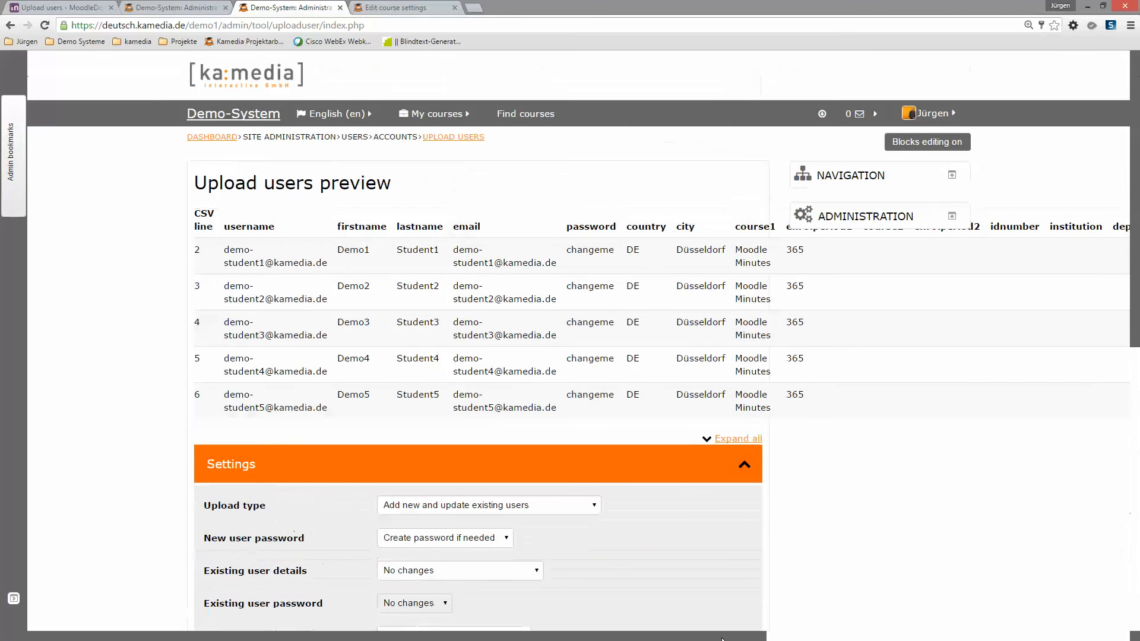
pyautogui.moveTo(721, 638); pyautogui.dragTo(1094, 626)
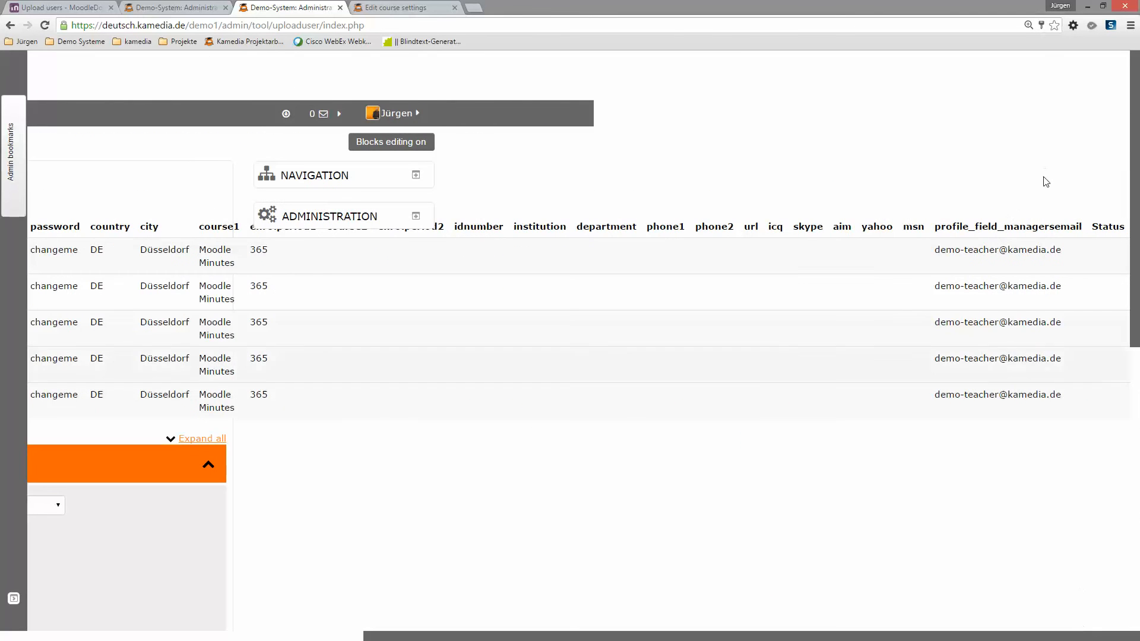
pyautogui.moveTo(997, 227); pyautogui.dragTo(1125, 629)
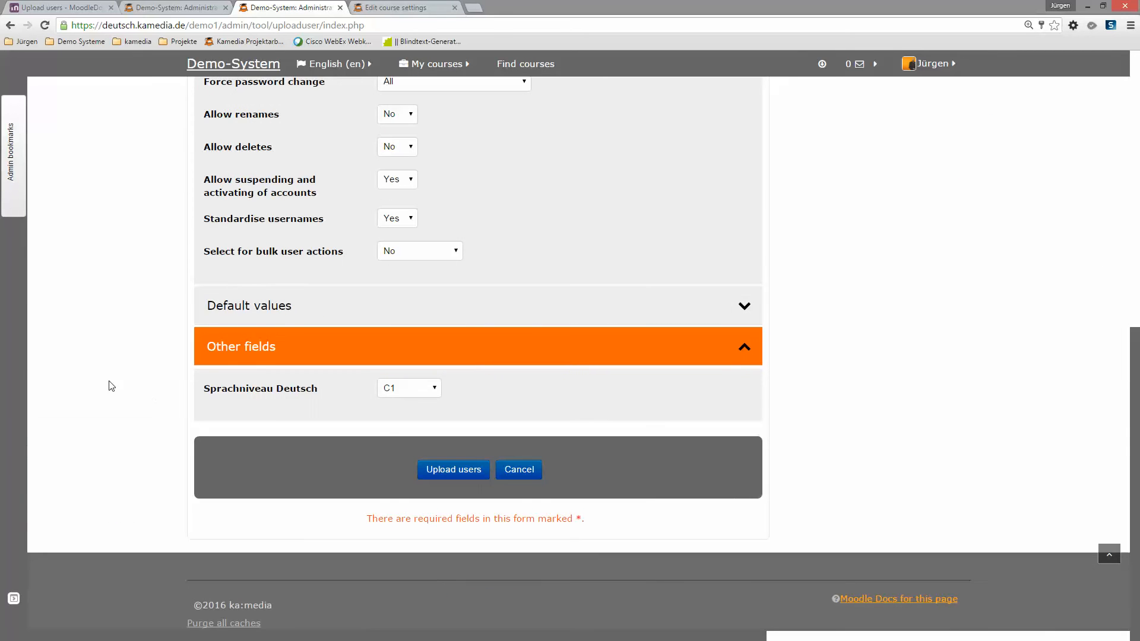
pyautogui.click(440, 472)
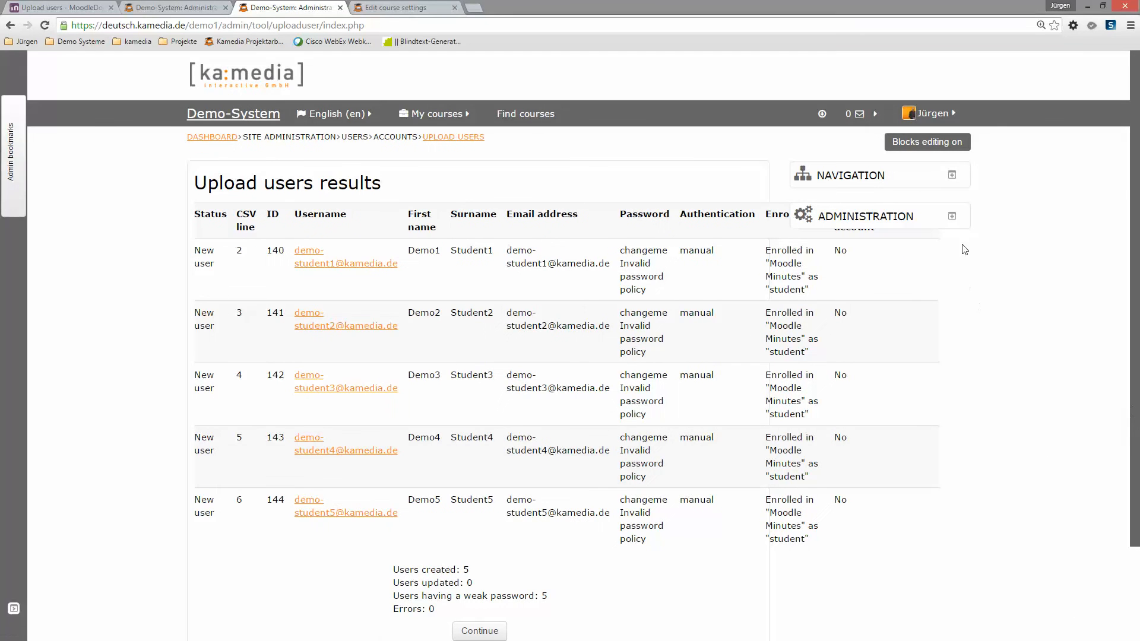
# Review the Upload users results table, including the password, authentication, enrolment and suspended account columns.
pyautogui.moveTo(846, 245); pyautogui.dragTo(845, 250)
pyautogui.click(845, 250)
pyautogui.scroll(-2, 664, 313)
pyautogui.scroll(2, 665, 313)
pyautogui.moveTo(847, 217); pyautogui.dragTo(862, 231)
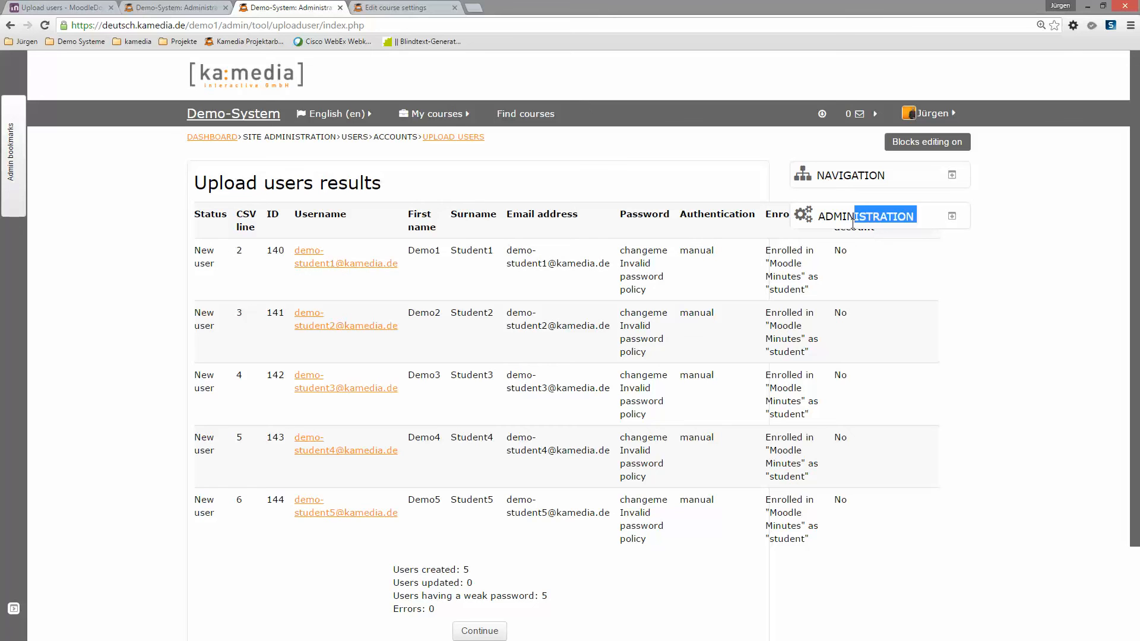
pyautogui.click(895, 213)
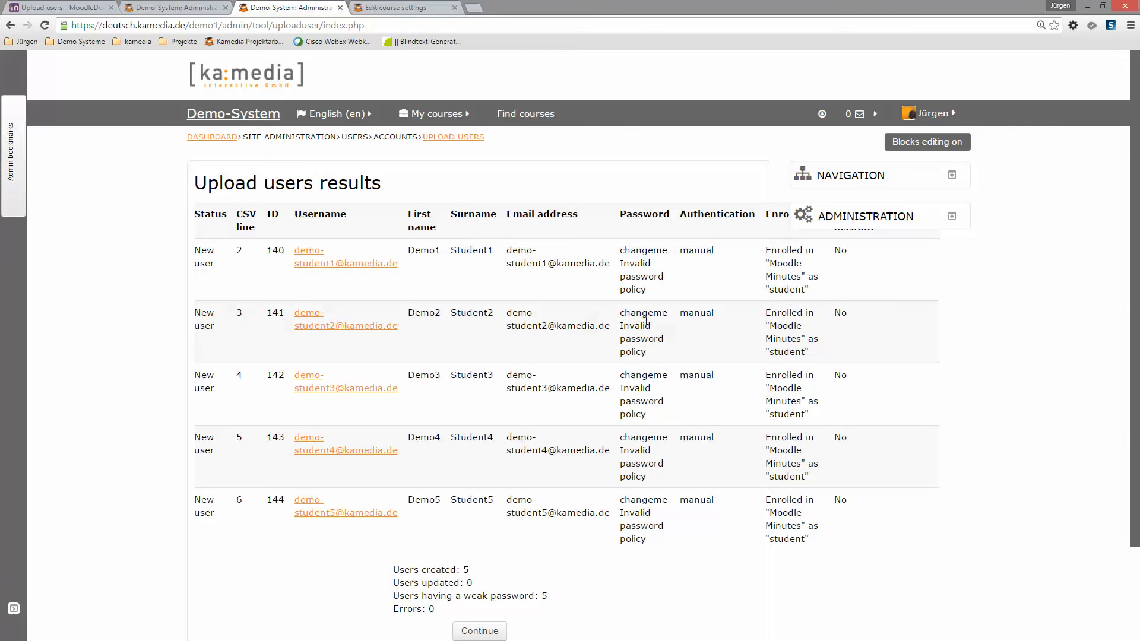
pyautogui.scroll(-2, 645, 321)
pyautogui.scroll(2, 649, 321)
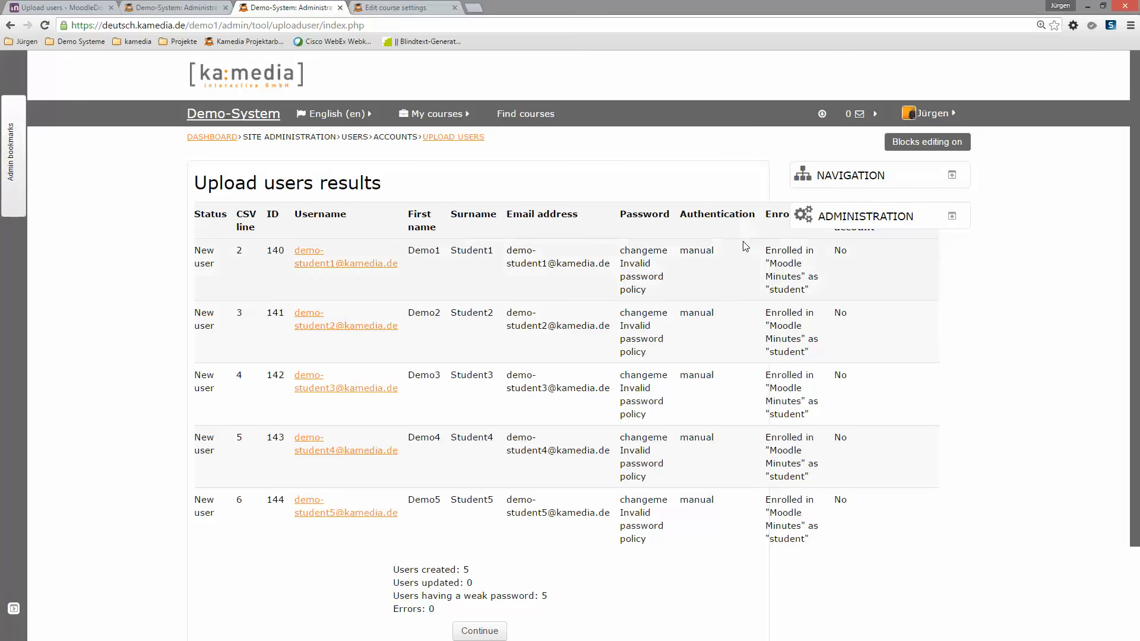
# Review the created, updated, weak password and error totals below the upload results, and continue to the upload form.
pyautogui.scroll(-2, 745, 244)
pyautogui.moveTo(399, 457); pyautogui.dragTo(468, 458)
pyautogui.moveTo(393, 470); pyautogui.dragTo(527, 484)
pyautogui.moveTo(653, 389); pyautogui.dragTo(624, 388)
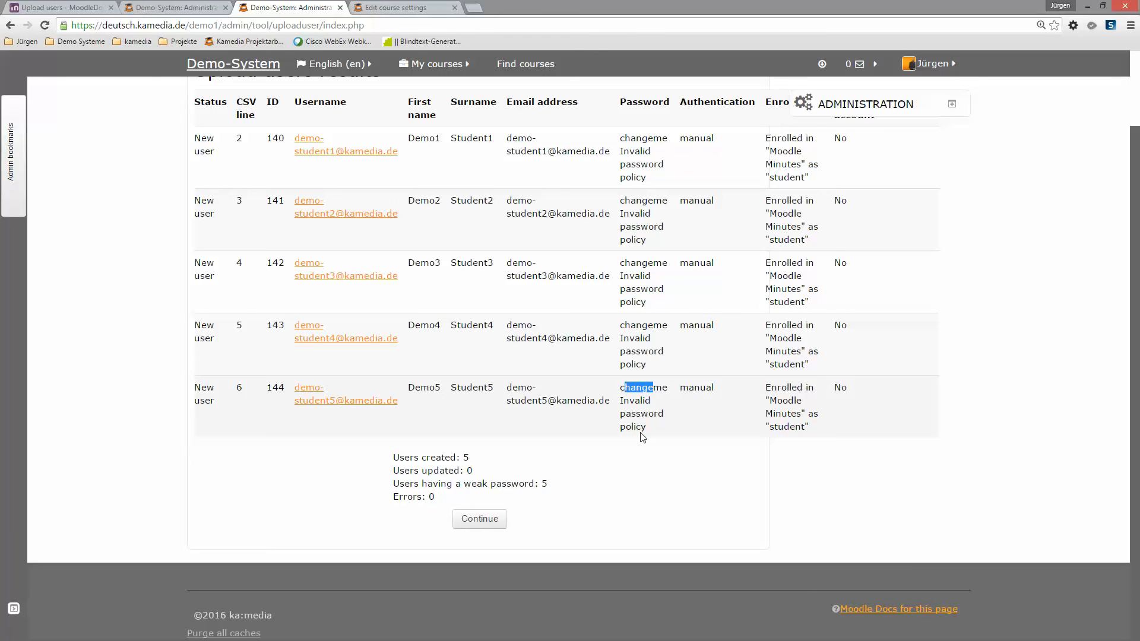
pyautogui.moveTo(403, 497); pyautogui.dragTo(392, 504)
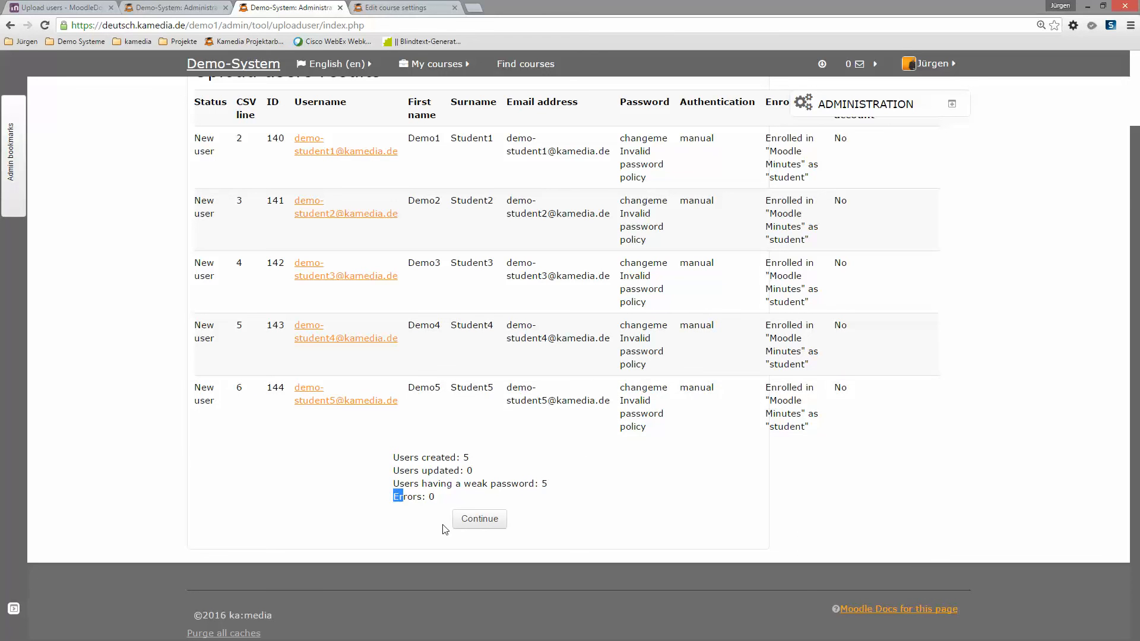
pyautogui.click(479, 521)
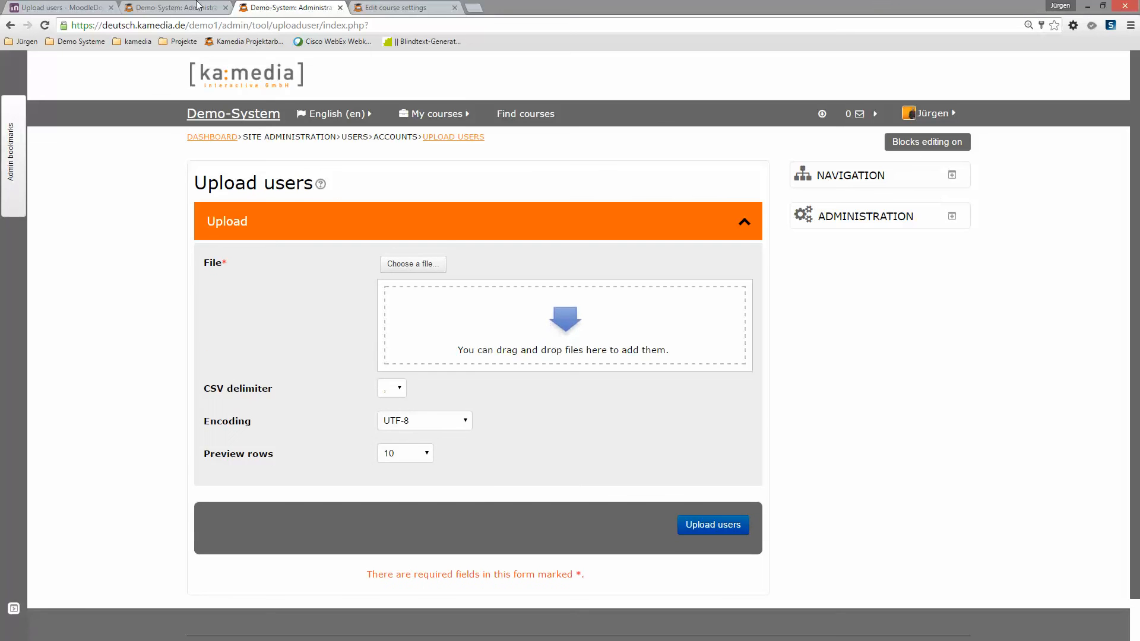
# Filter the Moodle user list to accounts whose full name contains "demo".
pyautogui.click(177, 8)
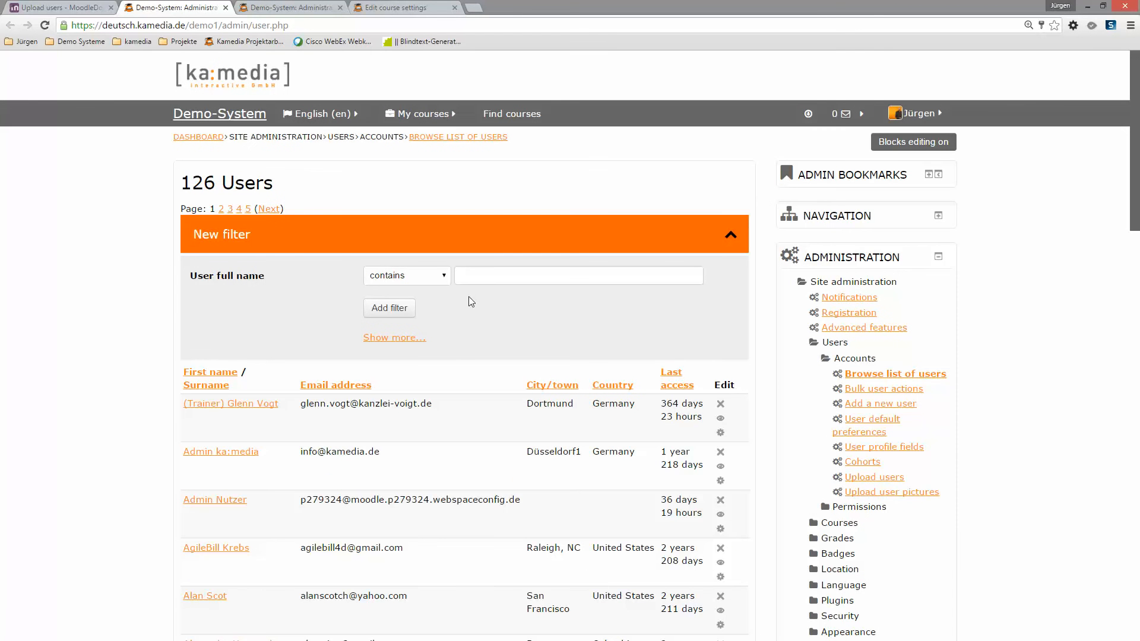
pyautogui.click(492, 274)
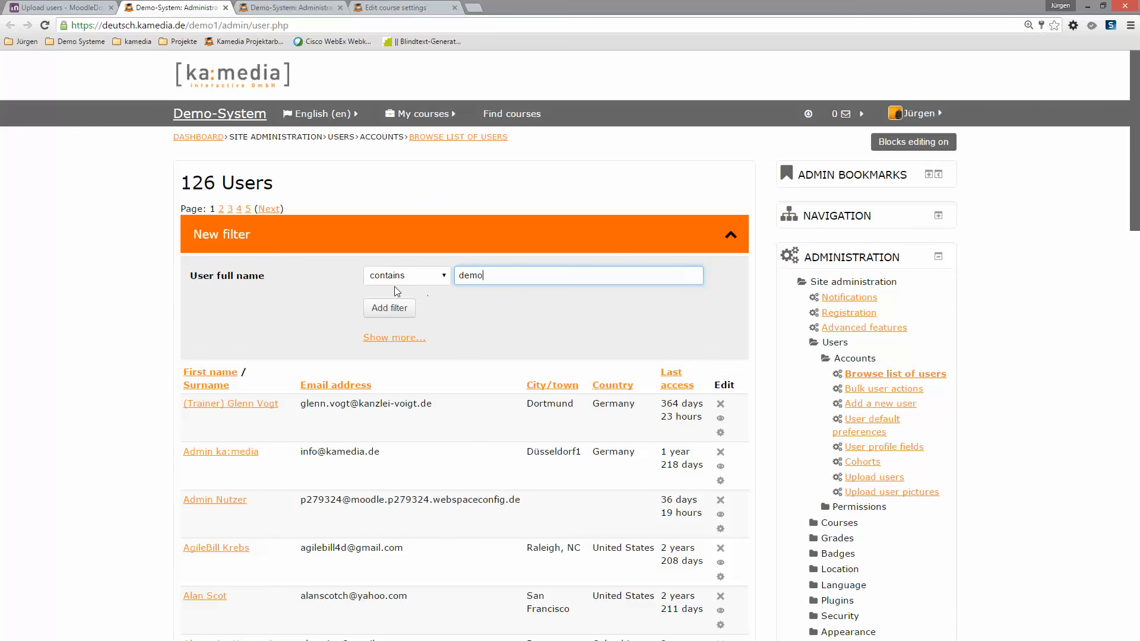
pyautogui.click(390, 309)
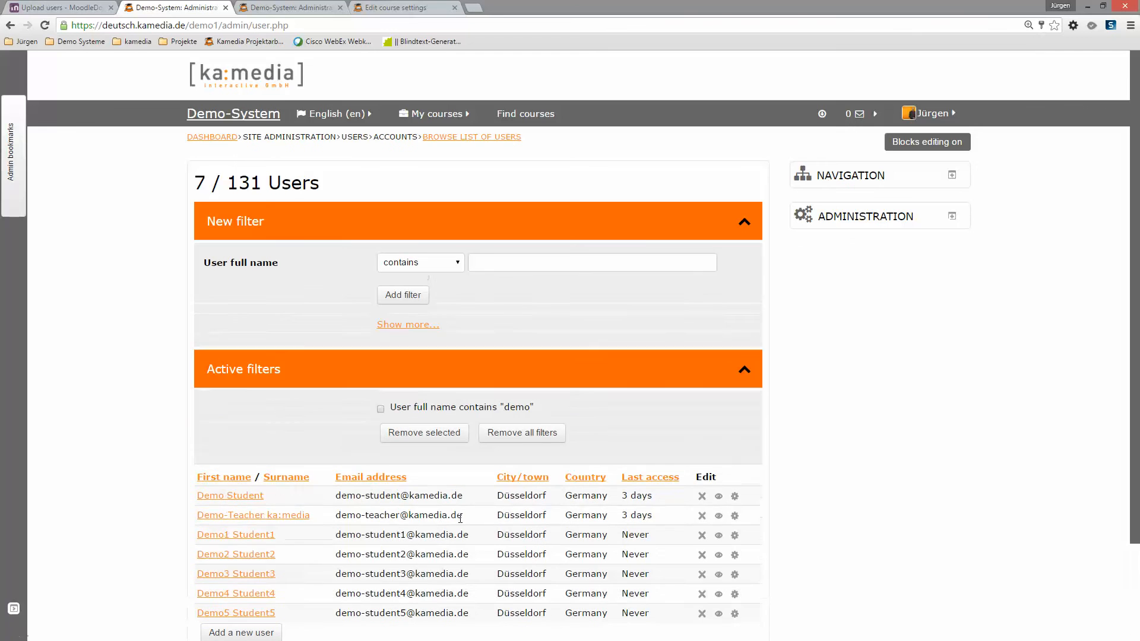
# Open the first uploaded demo student's profile for editing, leaving the list page, and review its general and picture settings.
pyautogui.click(736, 536)
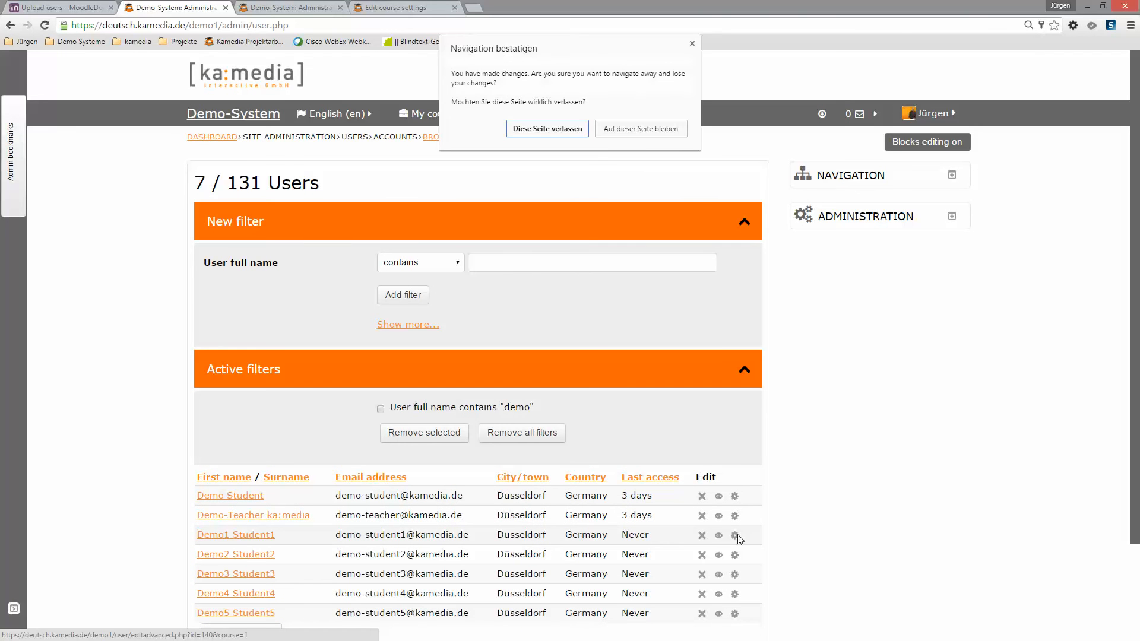
pyautogui.click(525, 132)
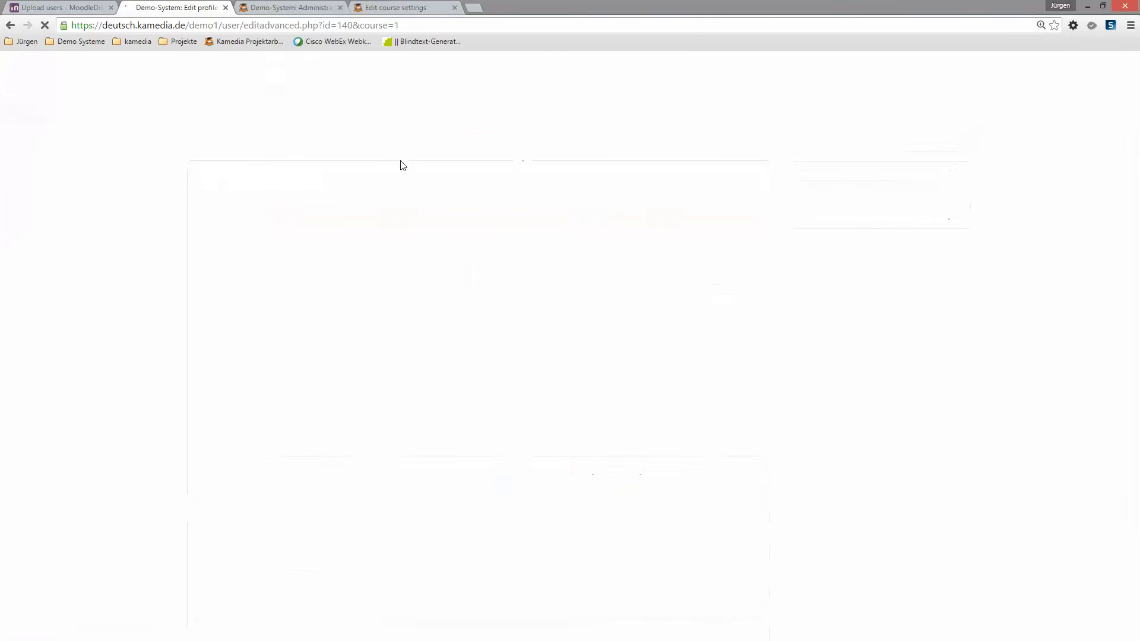
pyautogui.scroll(-4, 123, 208)
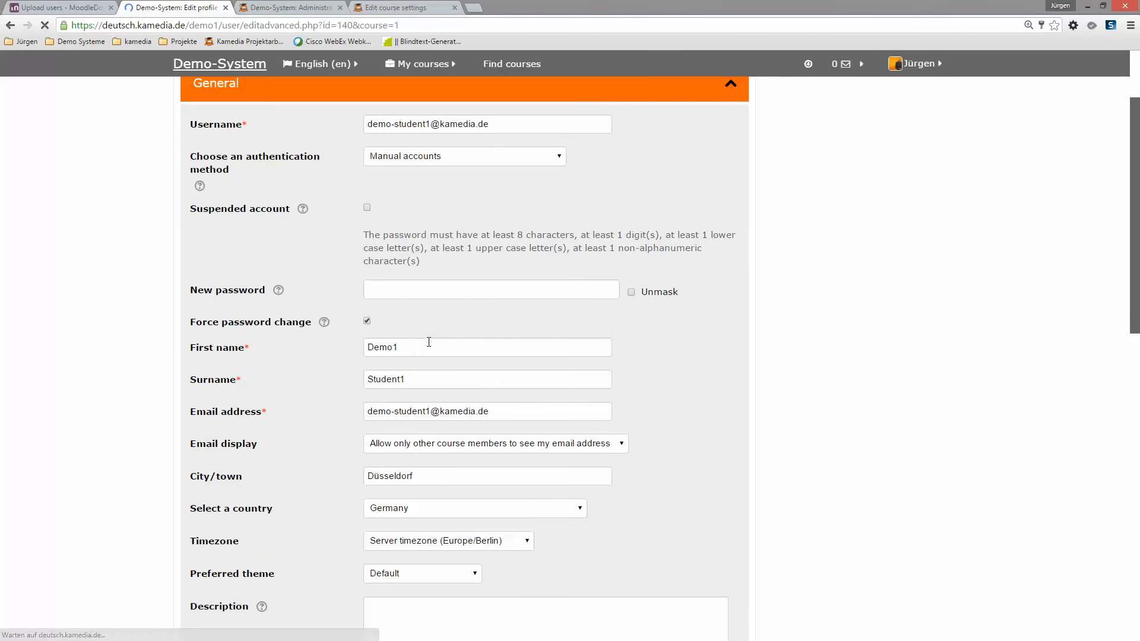
pyautogui.click(429, 342)
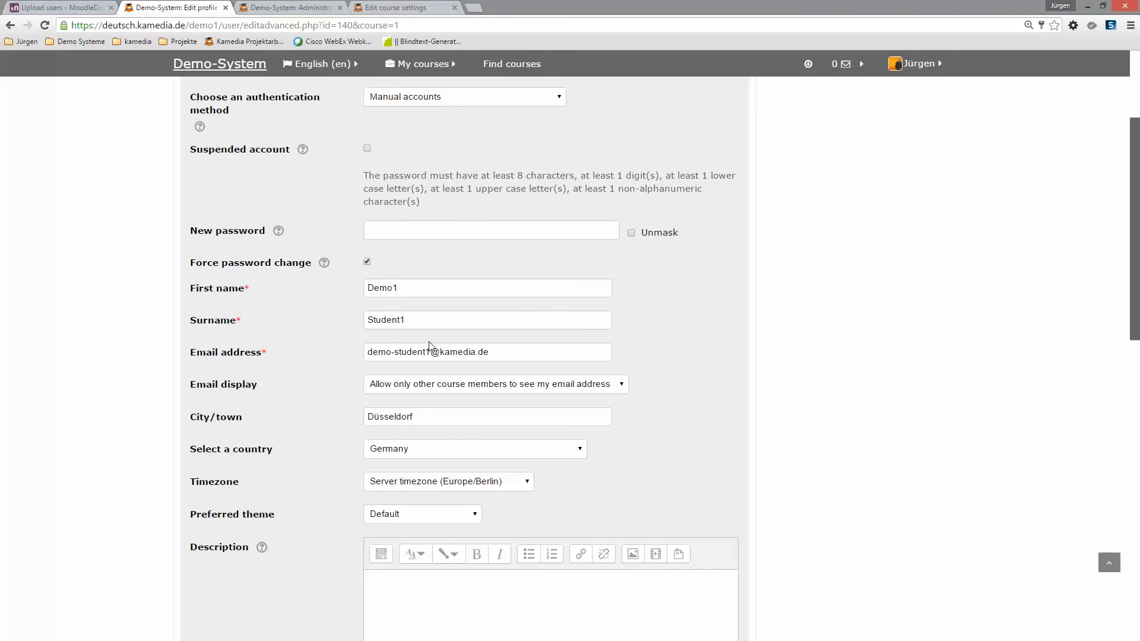
pyautogui.scroll(-1, 429, 343)
pyautogui.scroll(-10, 431, 346)
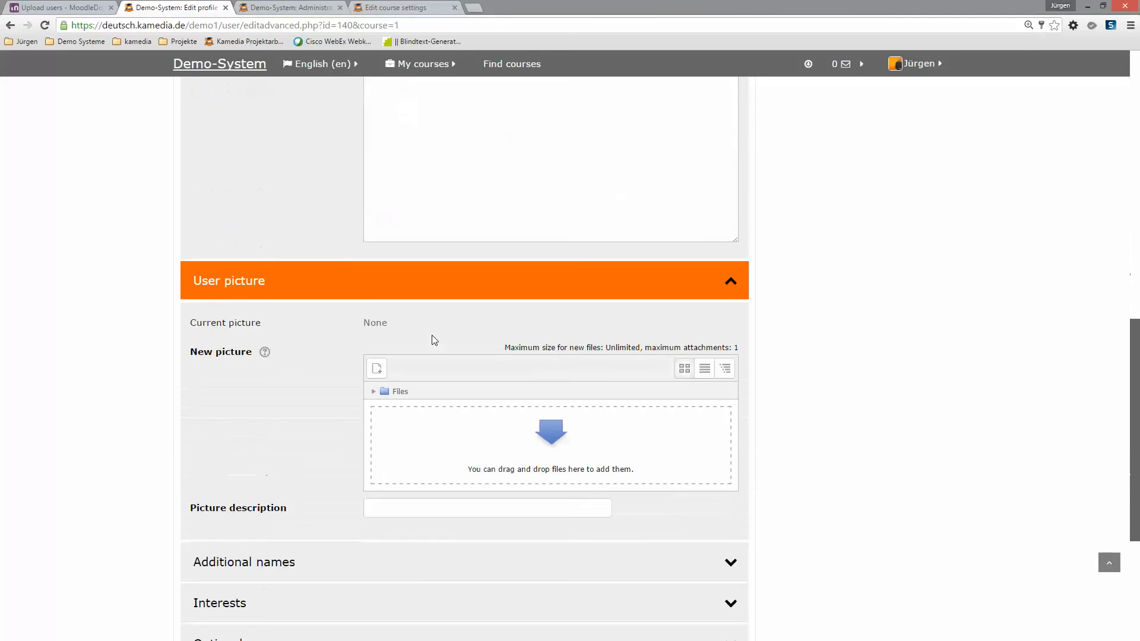
pyautogui.scroll(-3, 433, 333)
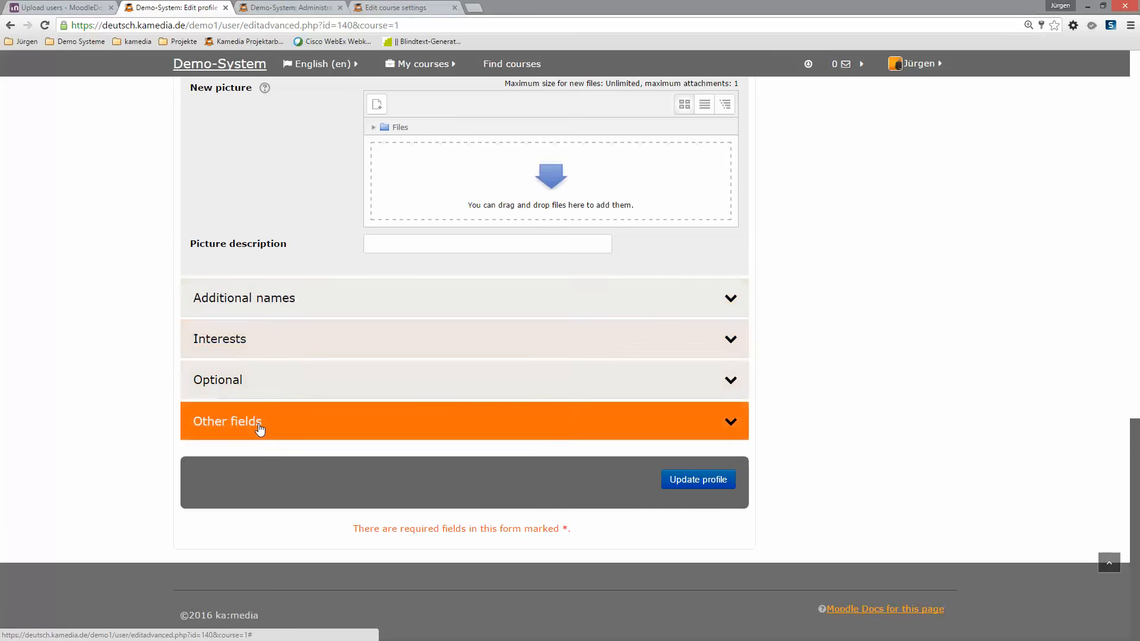
# Expand Other fields in the student's profile and check the Sprachniveau Deutsch and Manager's E-Mail Address entries.
pyautogui.click(259, 427)
pyautogui.scroll(-2, 356, 415)
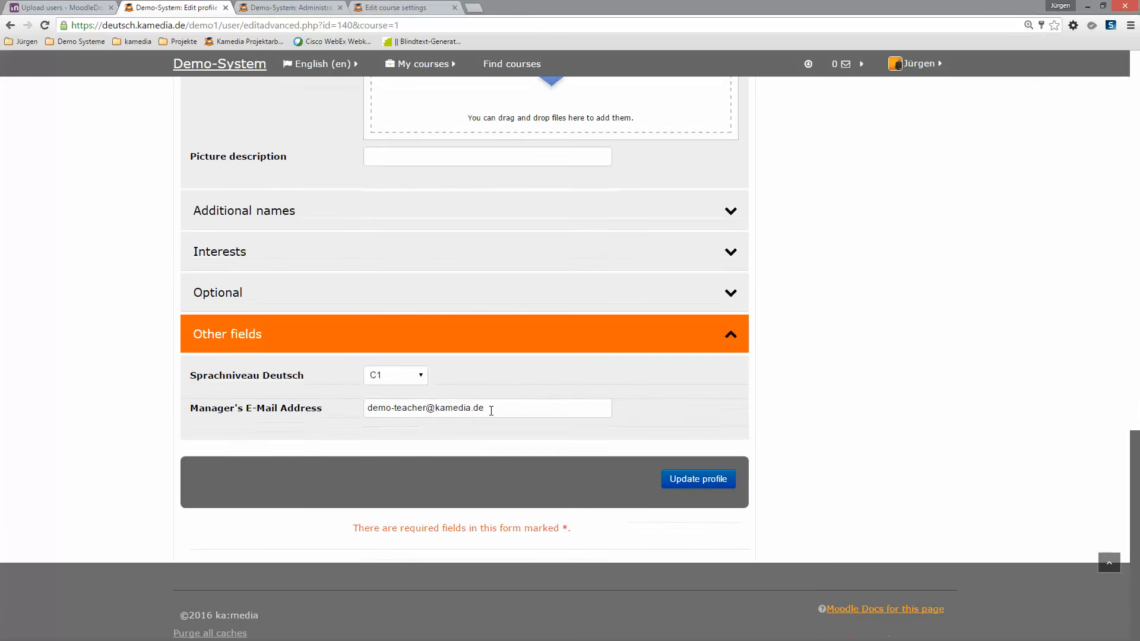
pyautogui.moveTo(489, 407); pyautogui.dragTo(340, 411)
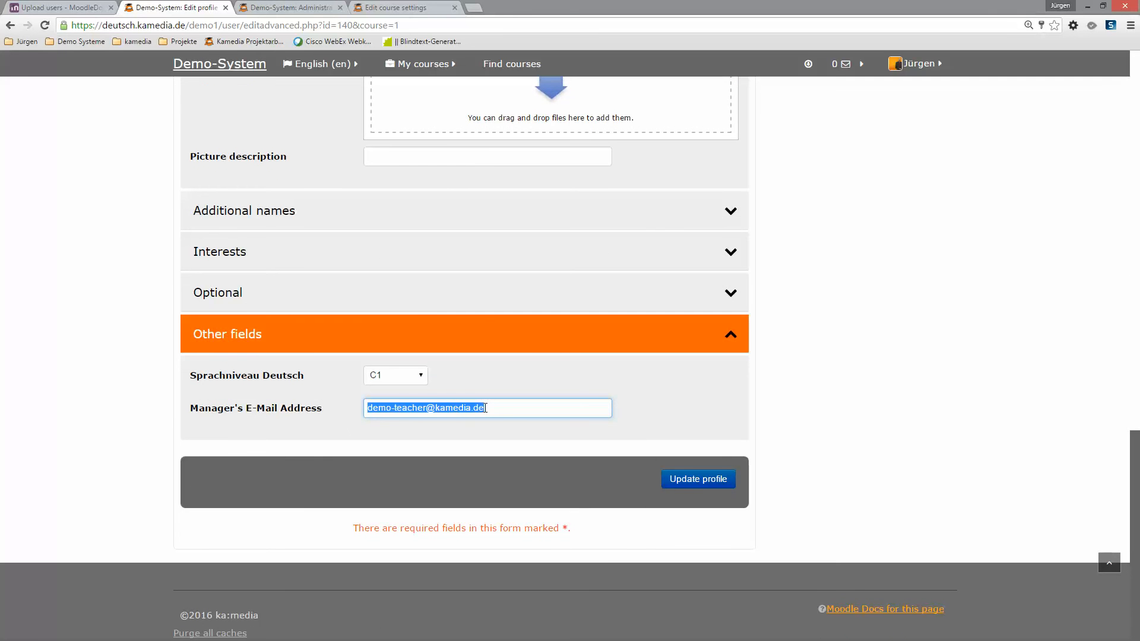
pyautogui.click(92, 383)
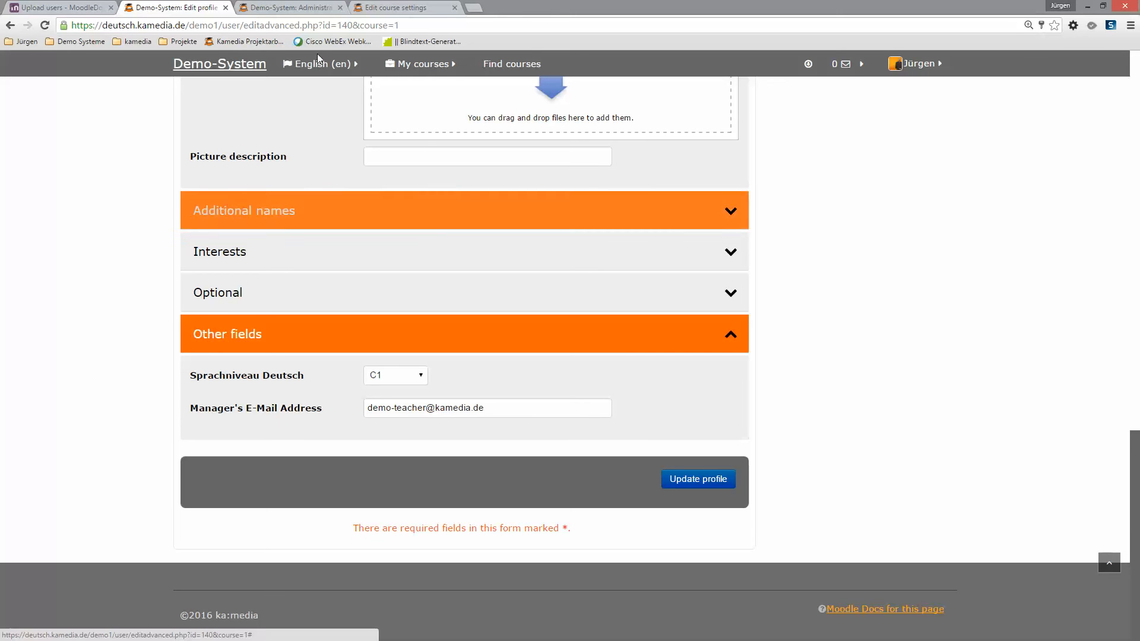
# Check the course short name on the Moodle Minutes demo course's settings page.
pyautogui.click(403, 11)
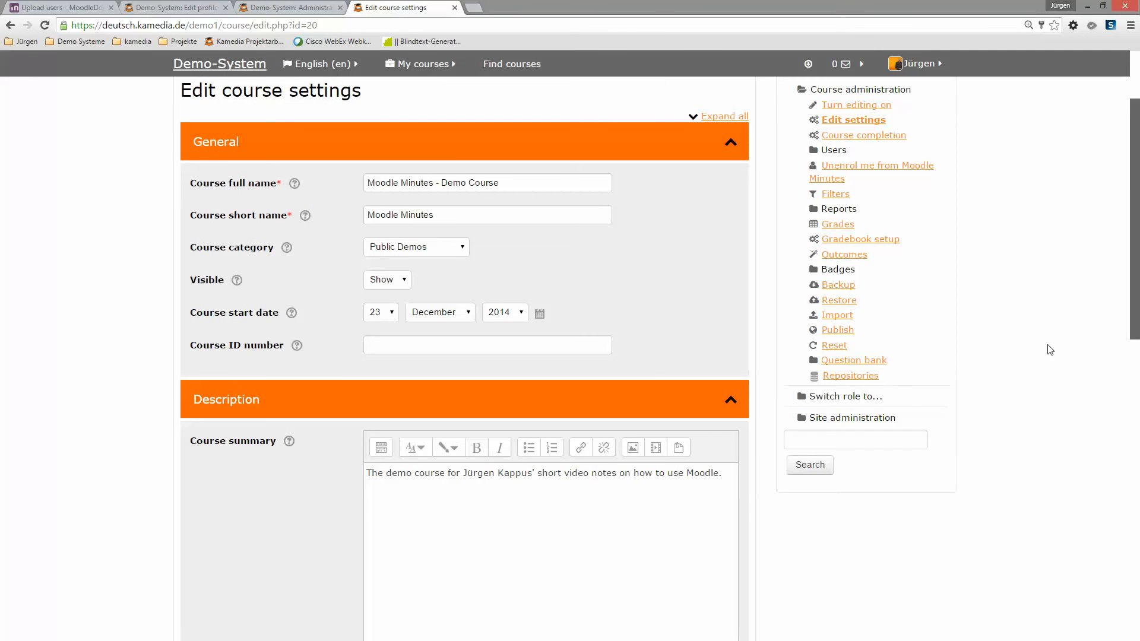
pyautogui.scroll(3, 1136, 273)
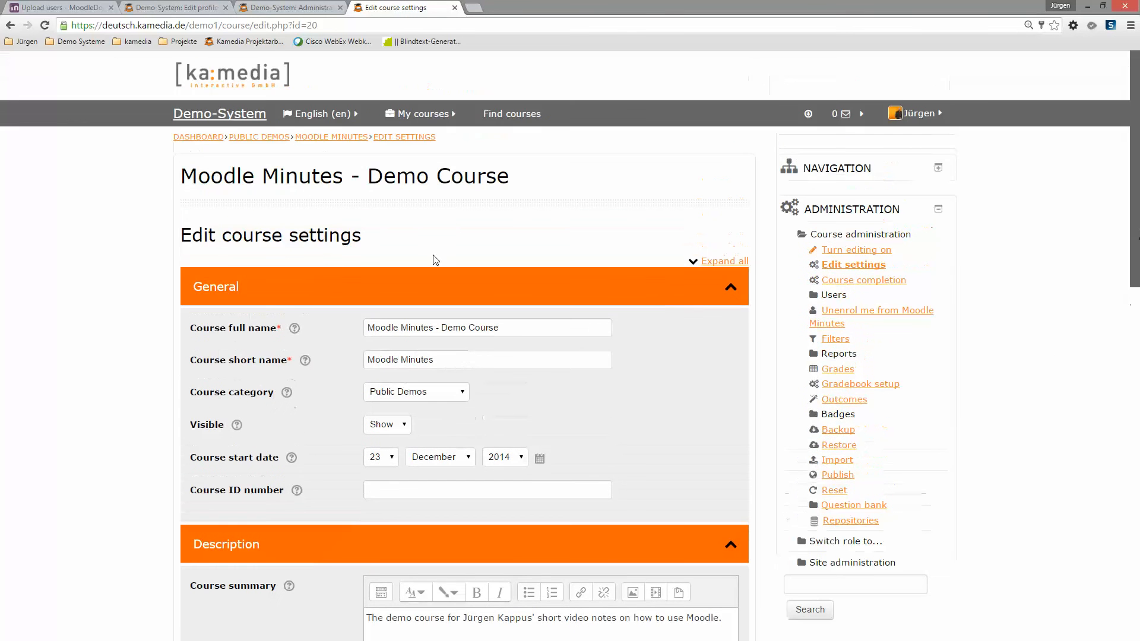
pyautogui.tripleClick(431, 364)
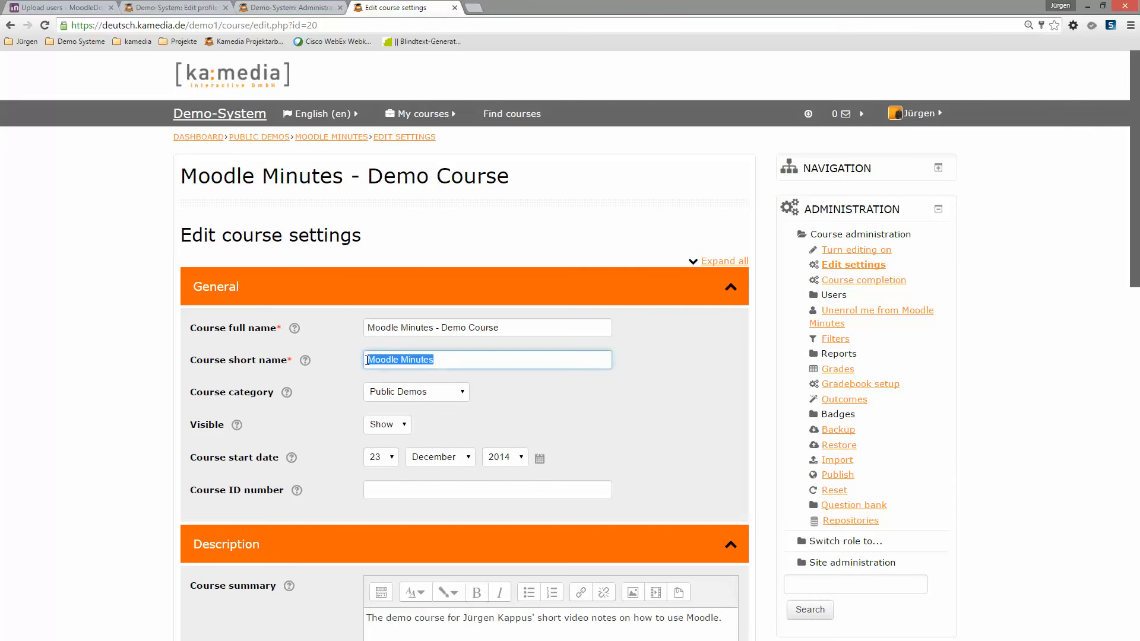
pyautogui.click(1135, 421)
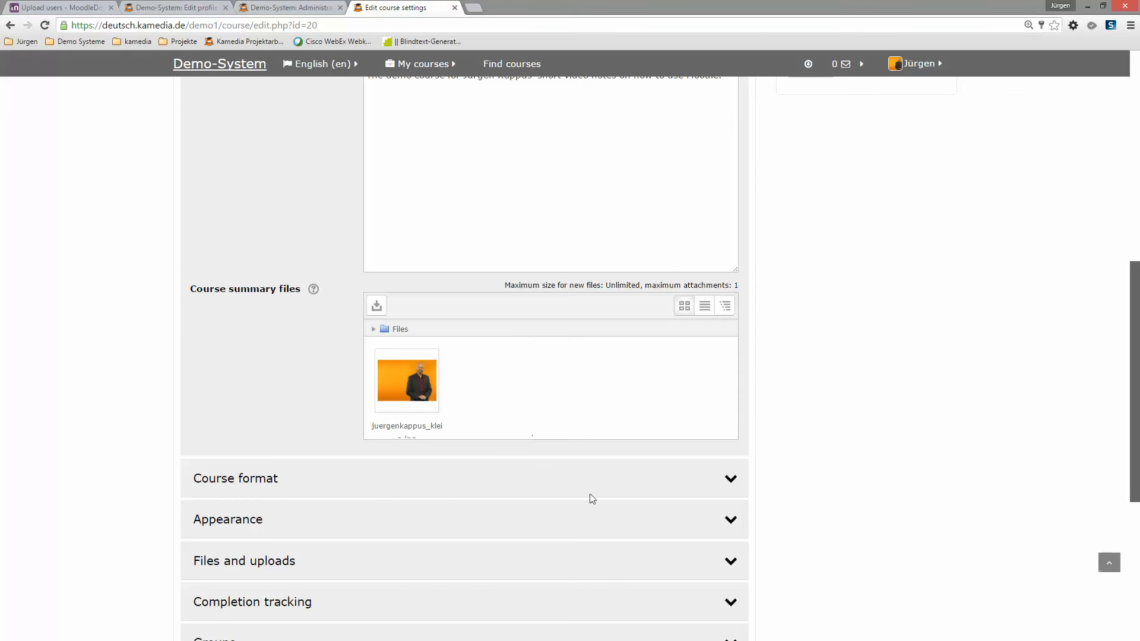
pyautogui.scroll(4, 673, 635)
pyautogui.scroll(5, 673, 638)
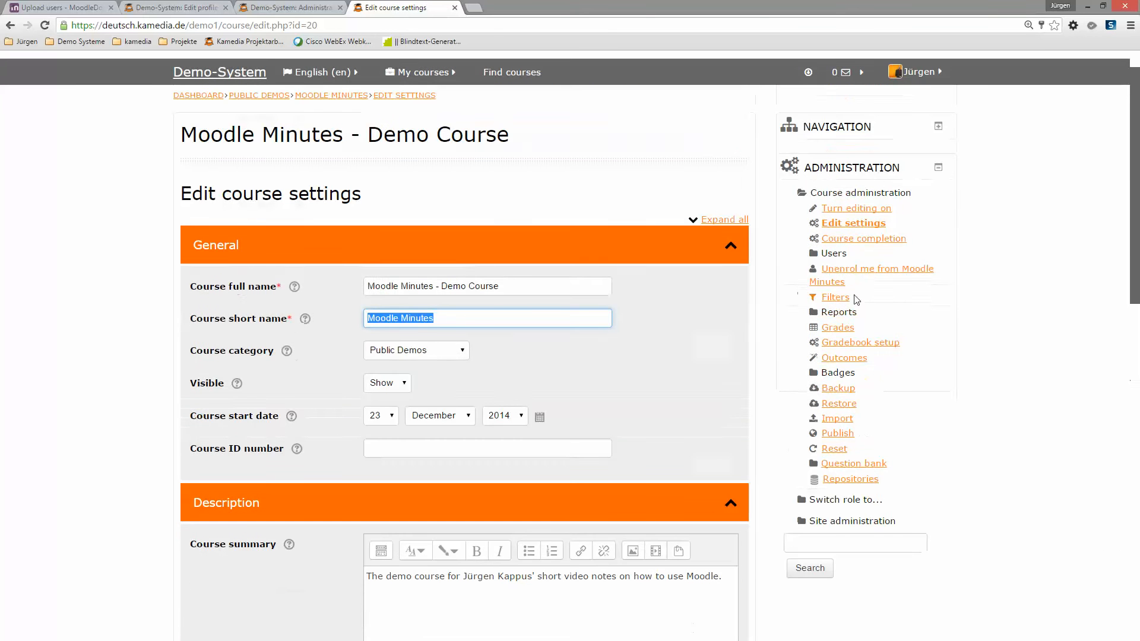
# Open the Moodle Minutes course's Enrolled users list, leaving the settings page, and examine the uploaded demo students' roles and enrolment periods.
pyautogui.click(814, 255)
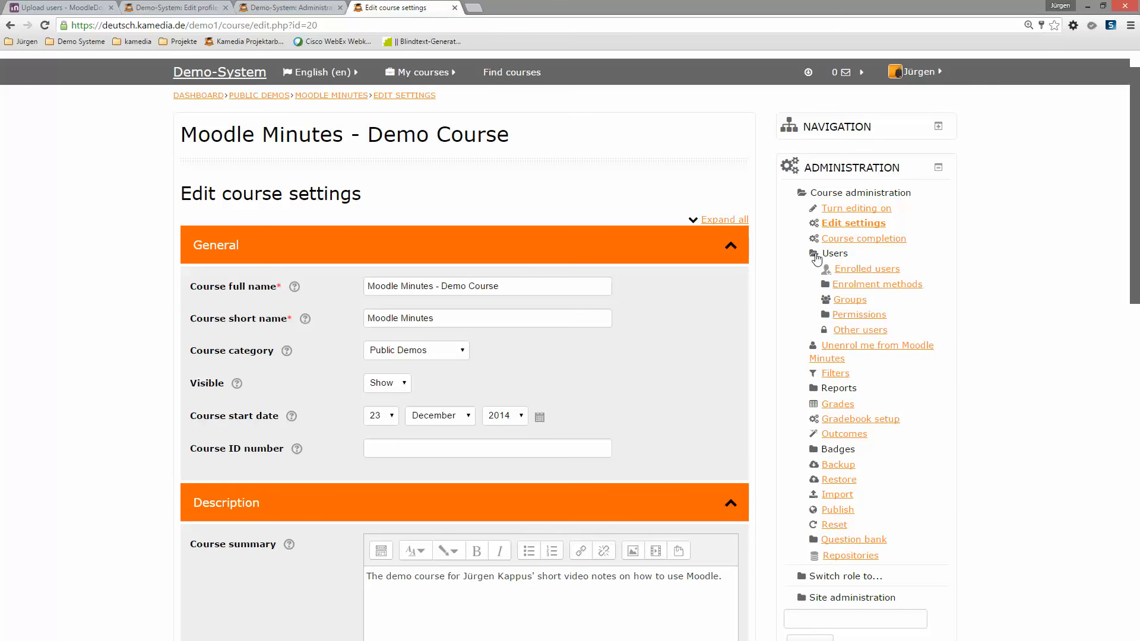
pyautogui.click(848, 271)
pyautogui.click(581, 153)
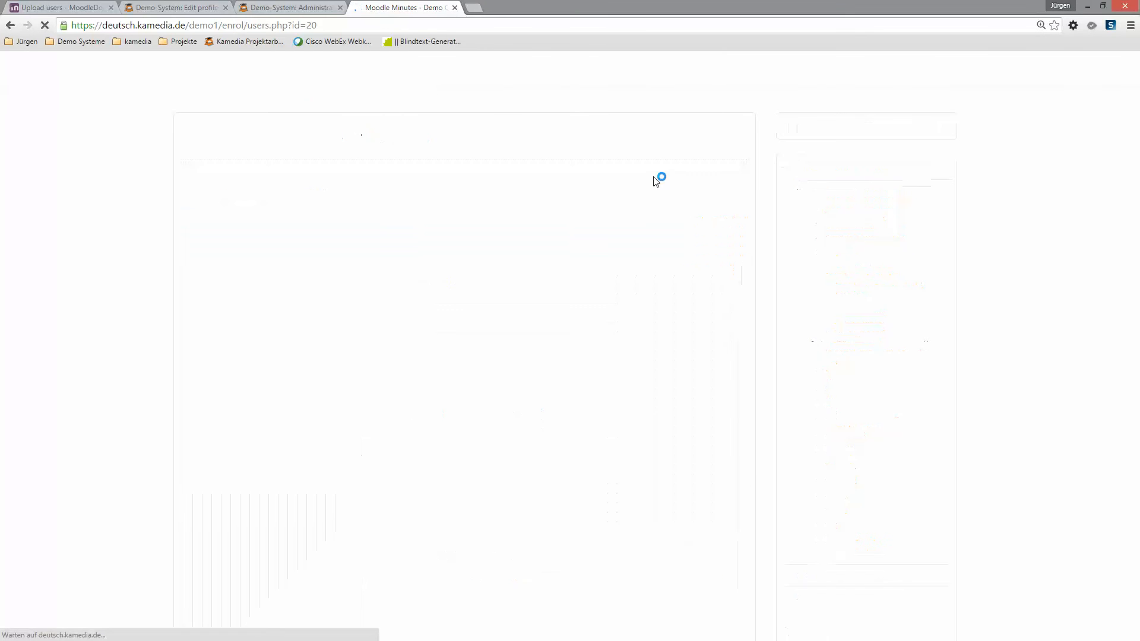
pyautogui.scroll(-2, 659, 182)
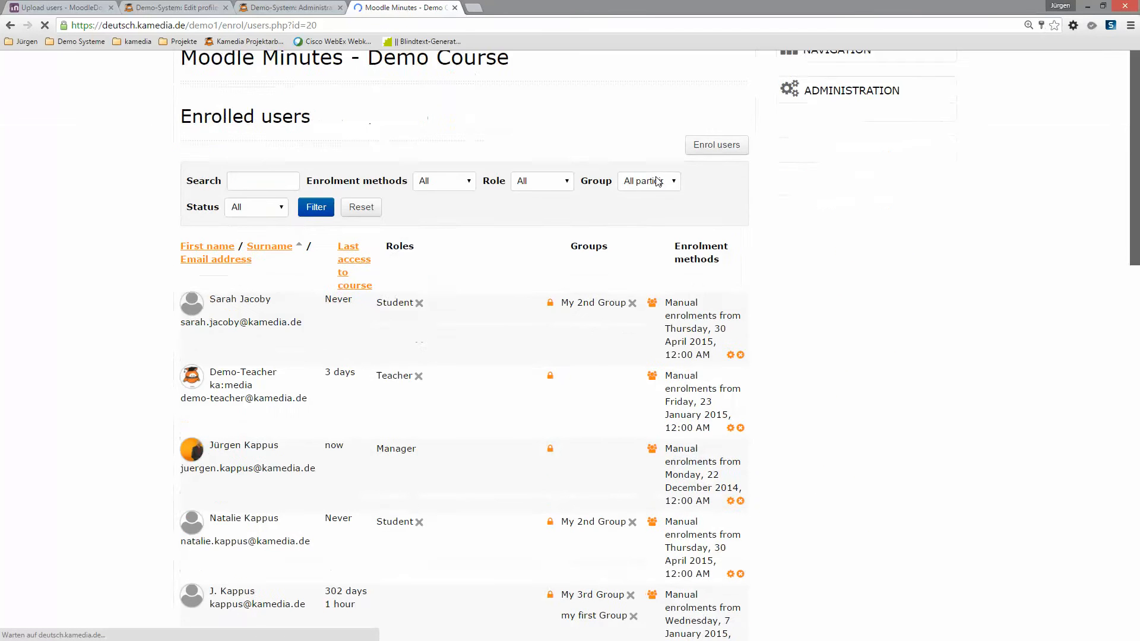
pyautogui.scroll(-3, 659, 181)
pyautogui.scroll(-6, 660, 181)
pyautogui.scroll(-5, 213, 232)
pyautogui.scroll(1, 231, 155)
pyautogui.scroll(2, 230, 161)
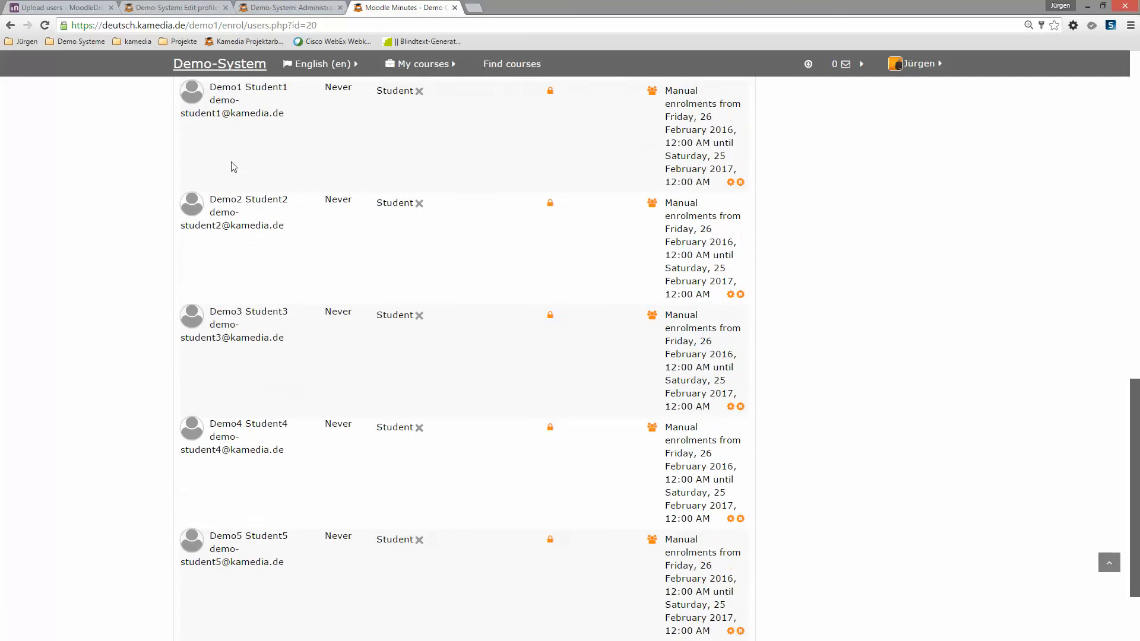
# Examine the first uploaded demo student's name, last access and enrolment period in the course's enrolled users list.
pyautogui.moveTo(251, 146); pyautogui.dragTo(296, 147)
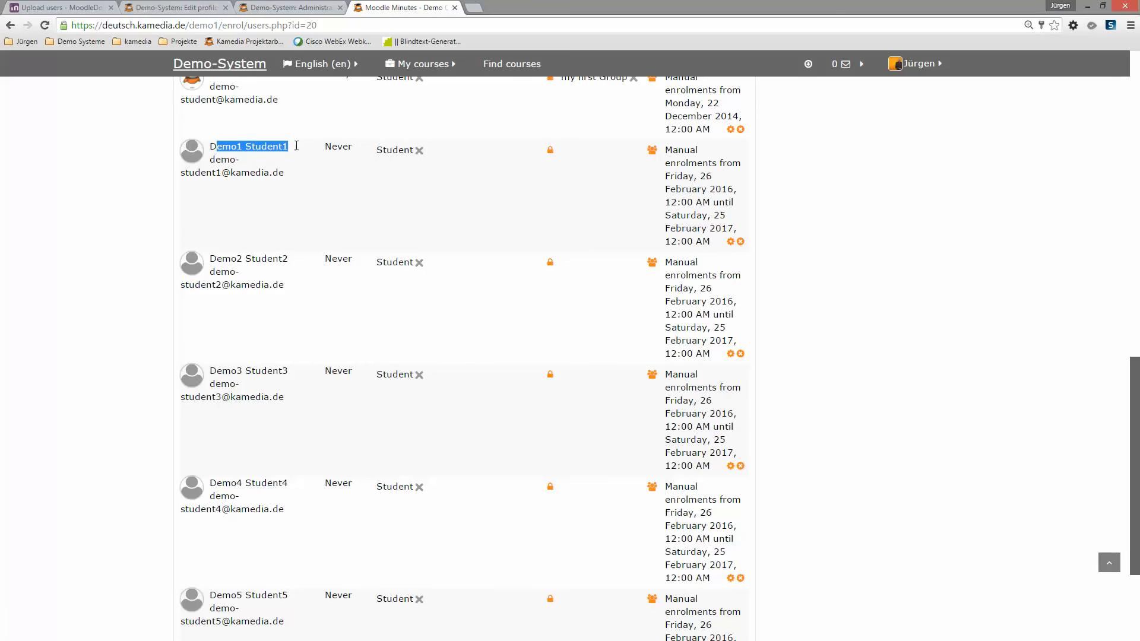
pyautogui.click(336, 146)
pyautogui.moveTo(706, 176); pyautogui.dragTo(710, 240)
pyautogui.click(703, 191)
pyautogui.click(707, 239)
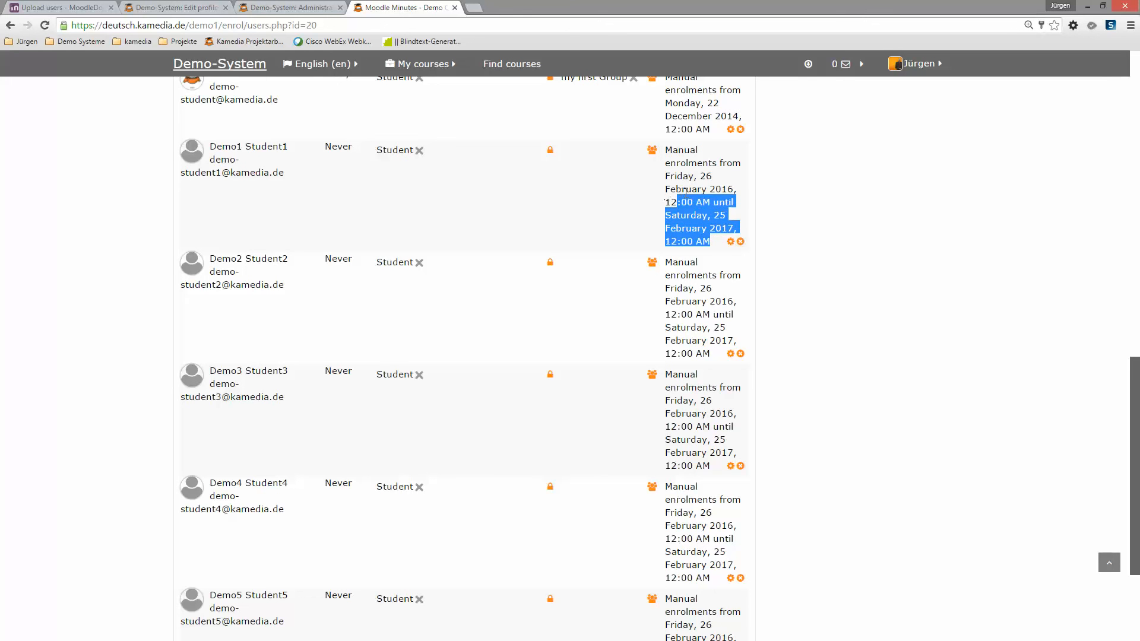
pyautogui.scroll(13, 813, 205)
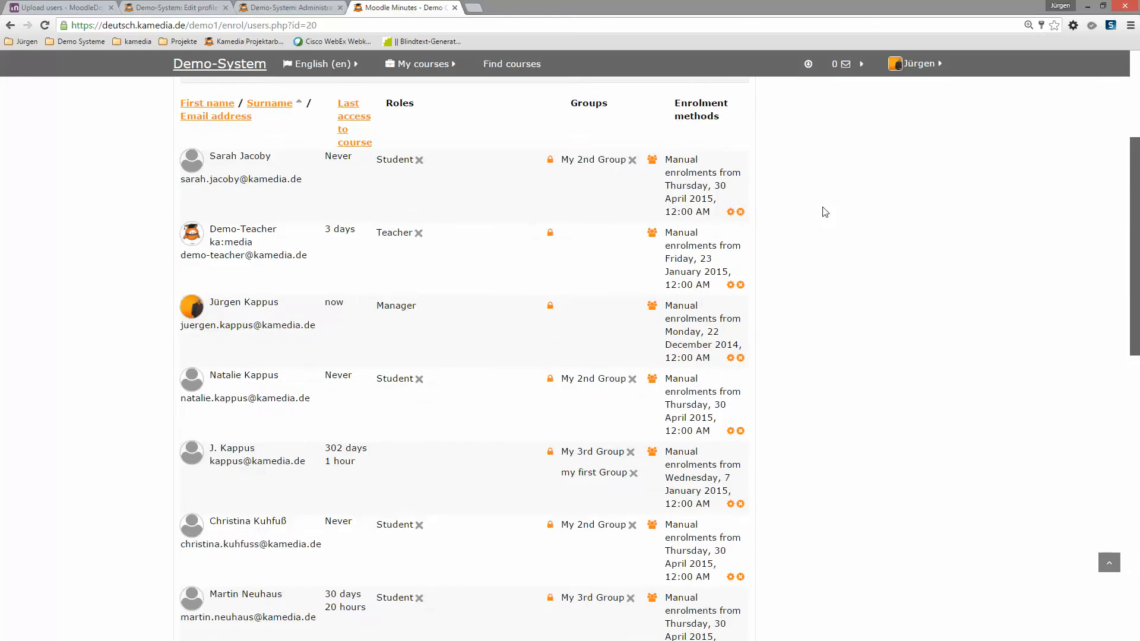
# Arrange the CSV workbook below the reduced browser window, and review the password and optional field rules in the Upload users documentation.
pyautogui.click(1103, 7)
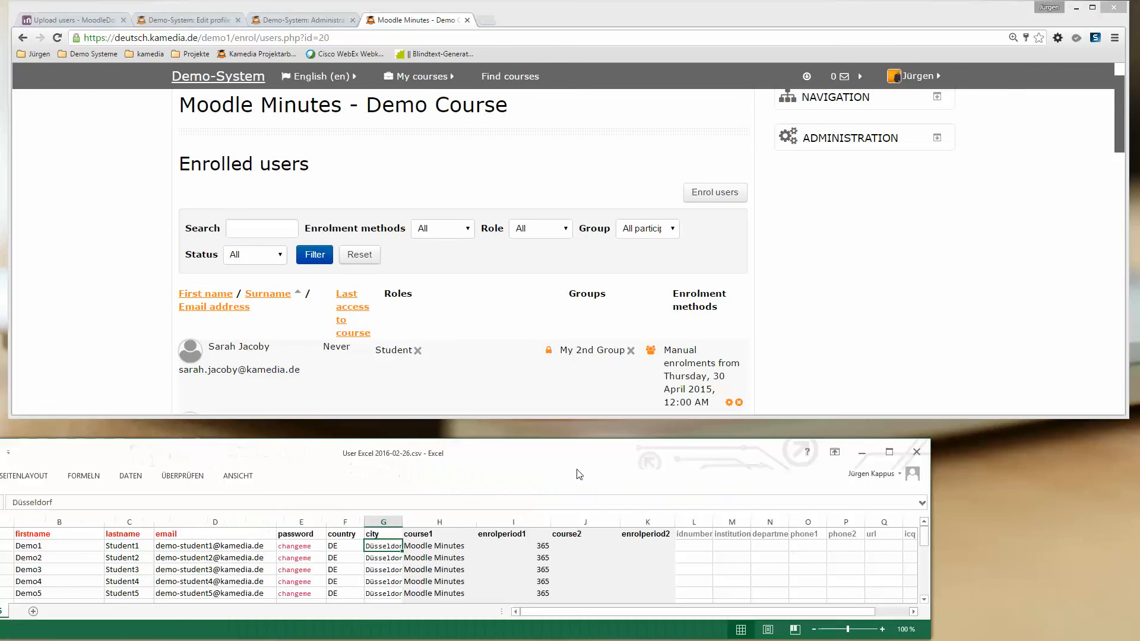
pyautogui.moveTo(578, 473); pyautogui.dragTo(756, 462)
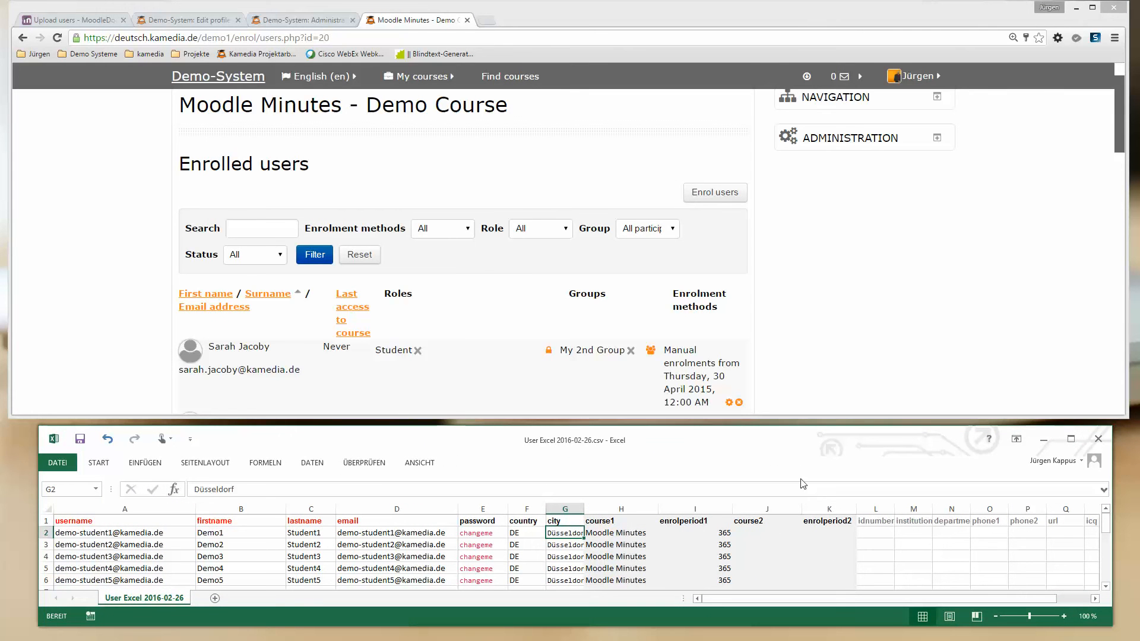
pyautogui.click(68, 19)
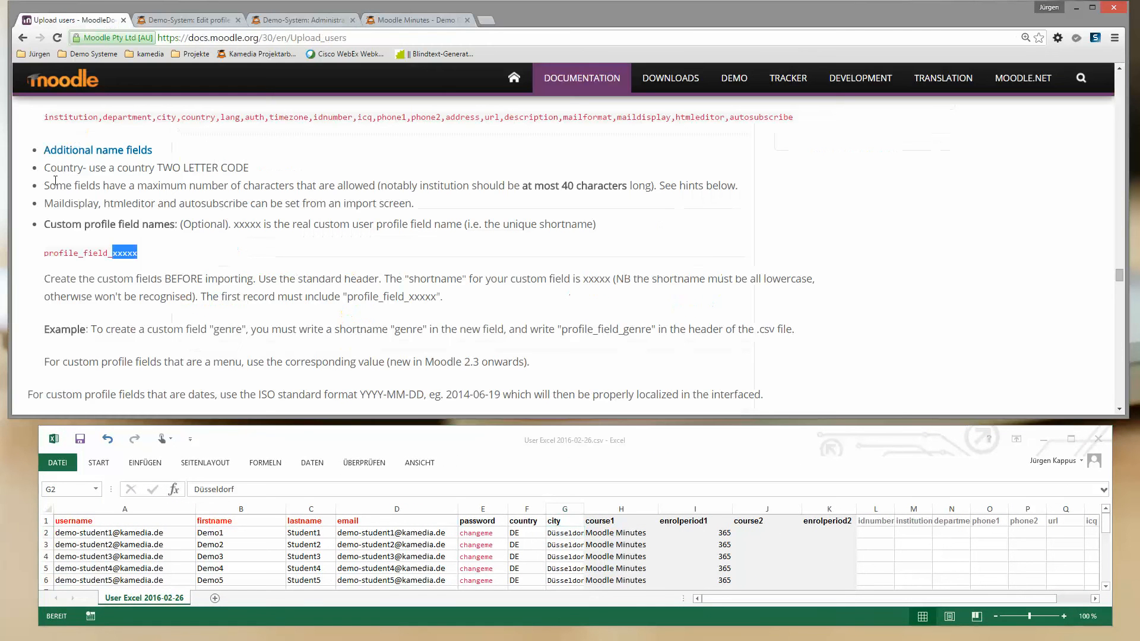
pyautogui.scroll(2, 217, 263)
pyautogui.scroll(15, 217, 263)
pyautogui.scroll(-4, 212, 266)
pyautogui.scroll(-6, 212, 265)
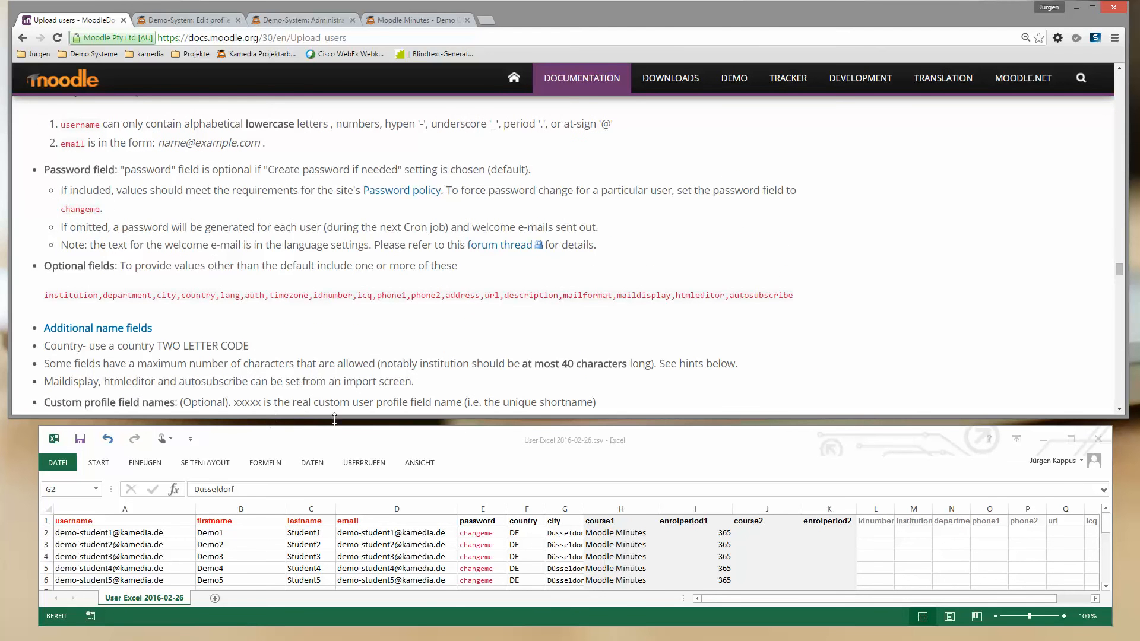
# Switch to the User Excel 2016-02-26.csv workbook in Excel and review the username-to-password headers and the course1-to-enrolperiod2 headers.
pyautogui.click(338, 437)
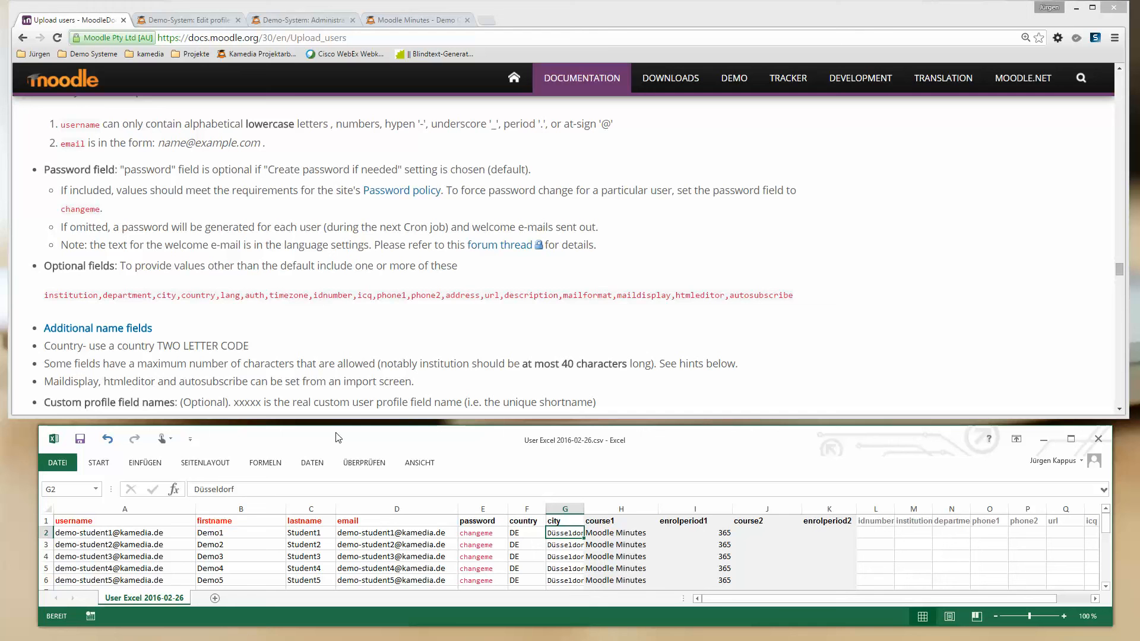
pyautogui.moveTo(177, 521); pyautogui.dragTo(478, 521)
pyautogui.moveTo(634, 520); pyautogui.dragTo(837, 522)
# Inspect the profile_field_managersemail header in column W, checking its profile_field_ prefix and the custom field's short name.
pyautogui.moveTo(780, 597); pyautogui.dragTo(900, 600)
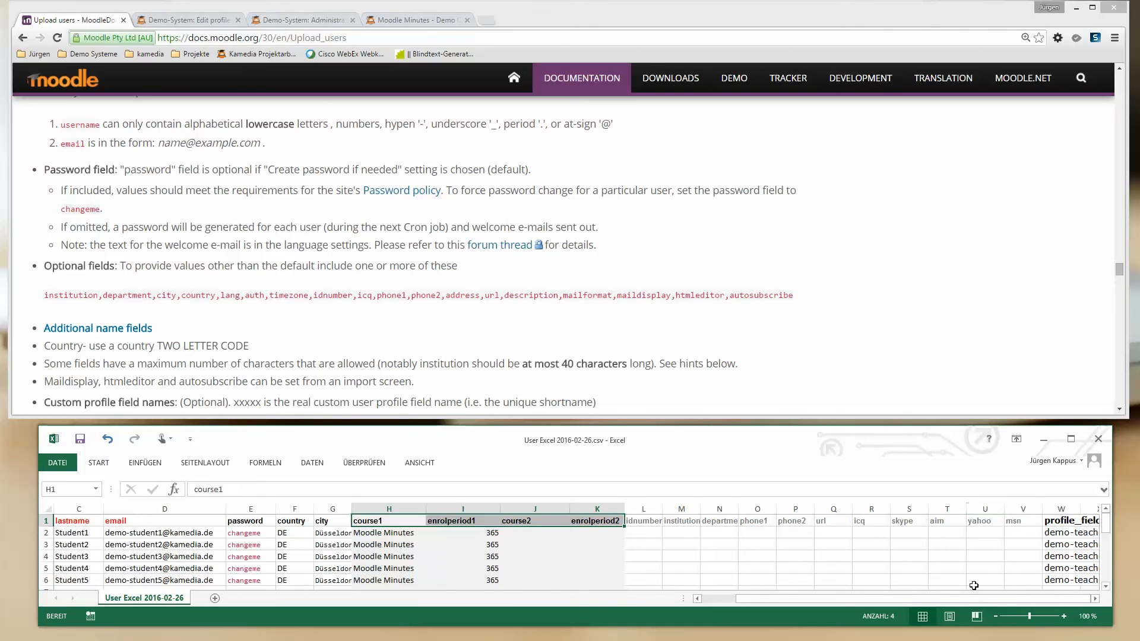
pyautogui.click(1052, 521)
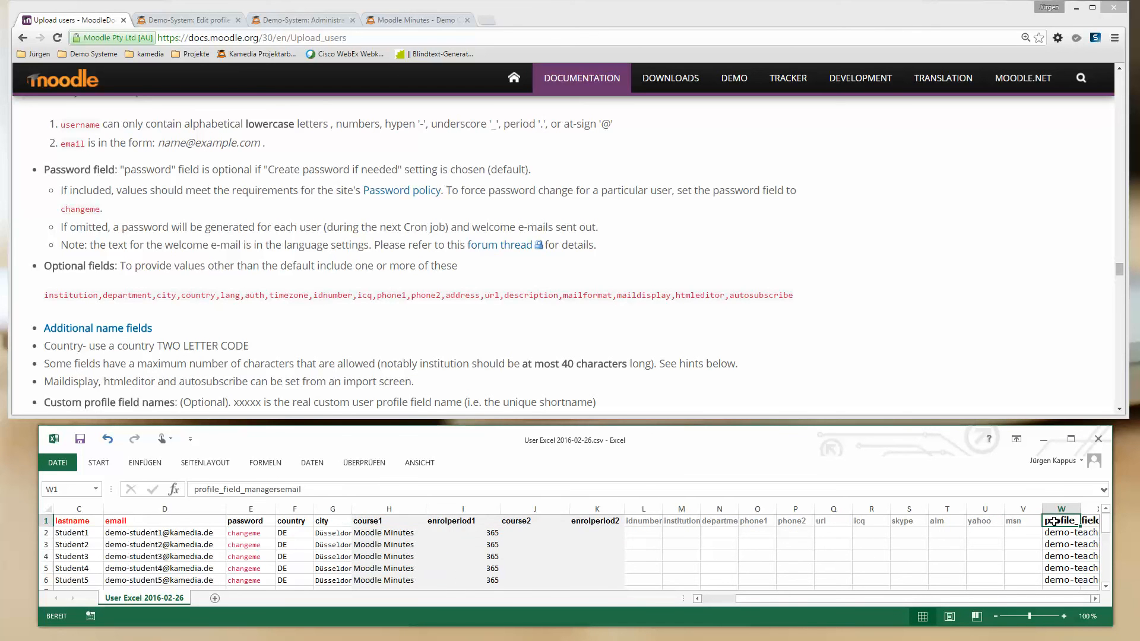
pyautogui.moveTo(246, 490); pyautogui.dragTo(193, 489)
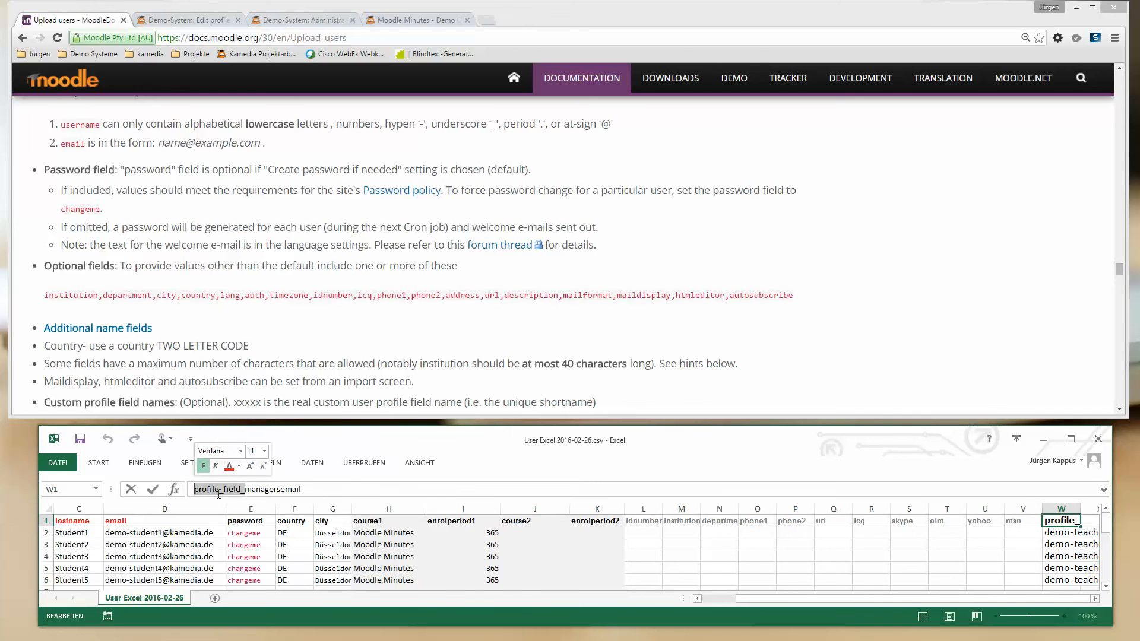
pyautogui.click(296, 490)
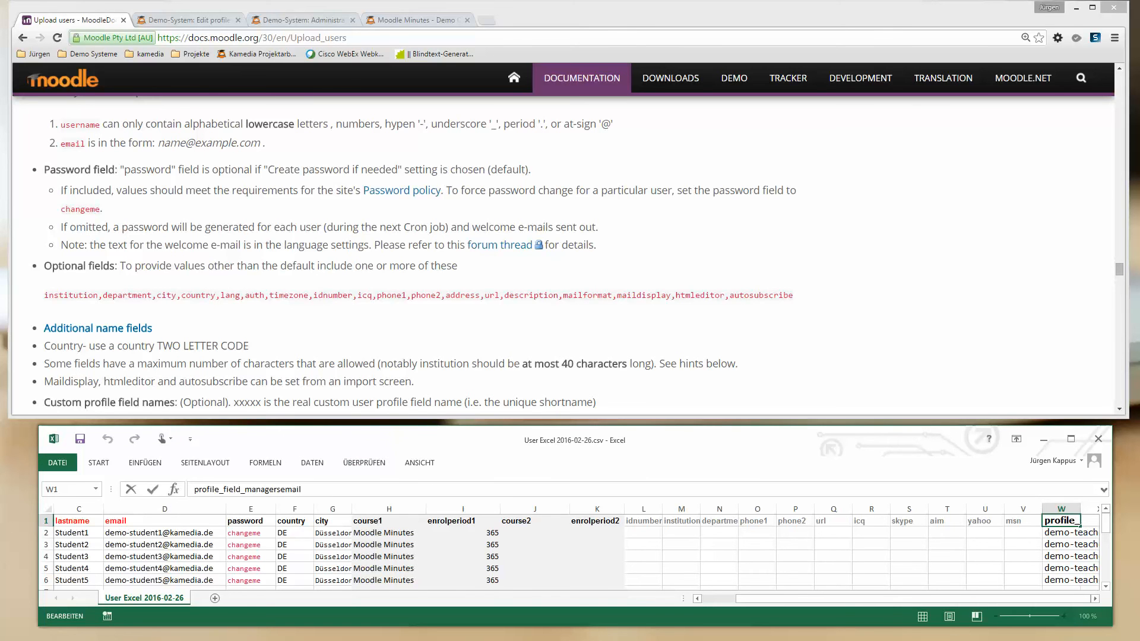
# Return to Moodle's Upload users page in the browser and expand the Administration block to show where Upload users is found.
pyautogui.click(279, 21)
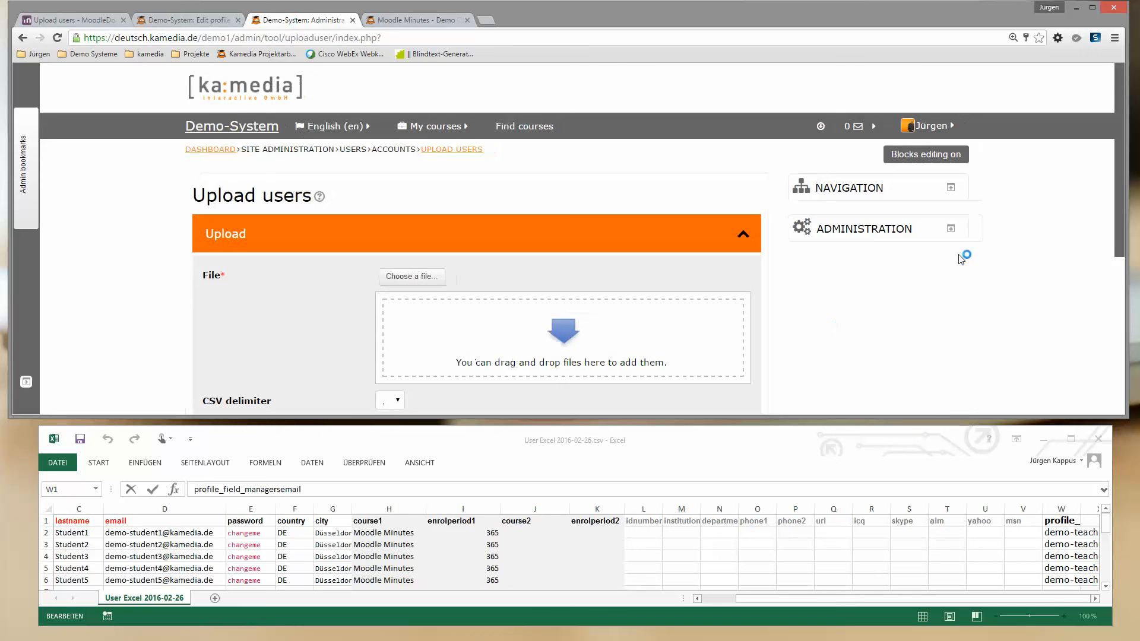
pyautogui.click(950, 229)
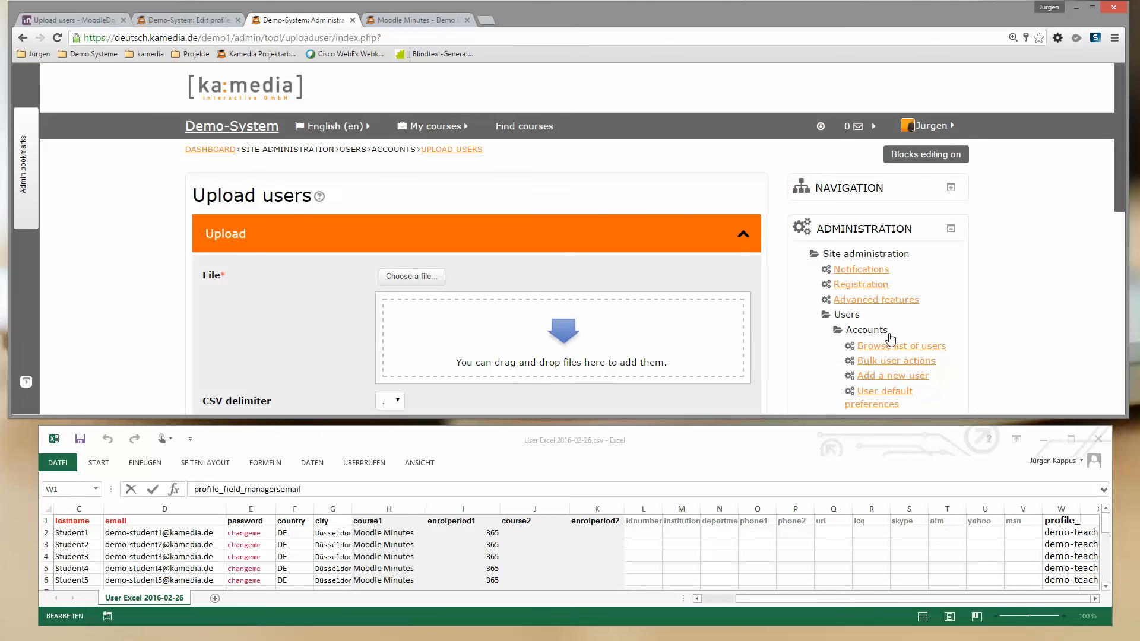
pyautogui.scroll(-4, 893, 339)
pyautogui.scroll(1, 858, 343)
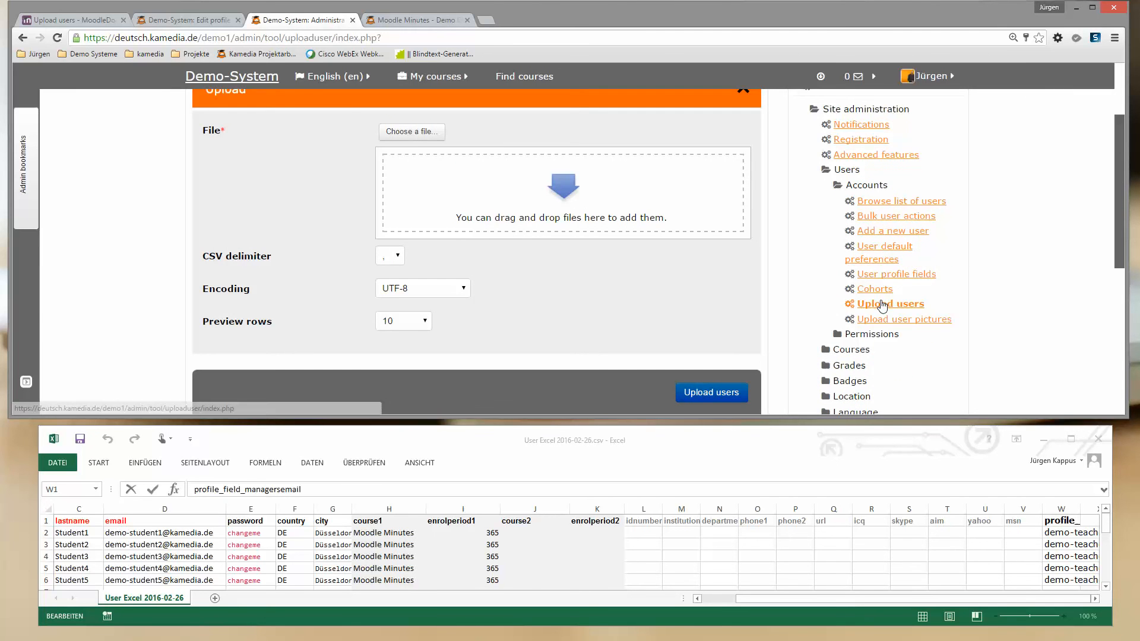
# Review the available CSV delimiter and encoding options on the Upload users form without changing them.
pyautogui.click(396, 258)
pyautogui.click(396, 259)
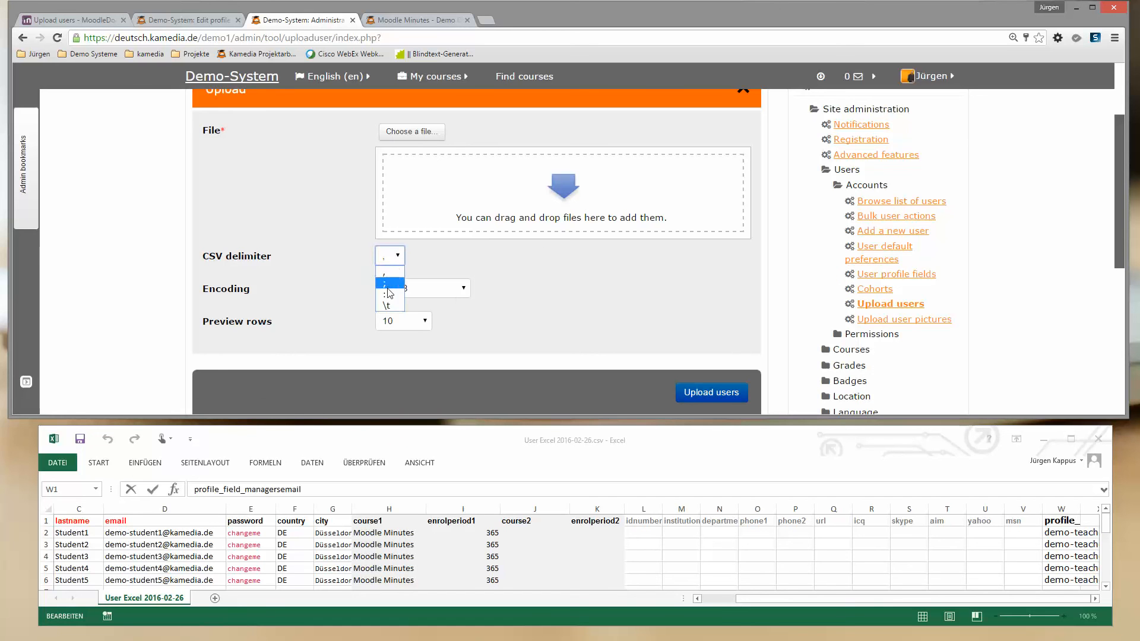
pyautogui.click(461, 291)
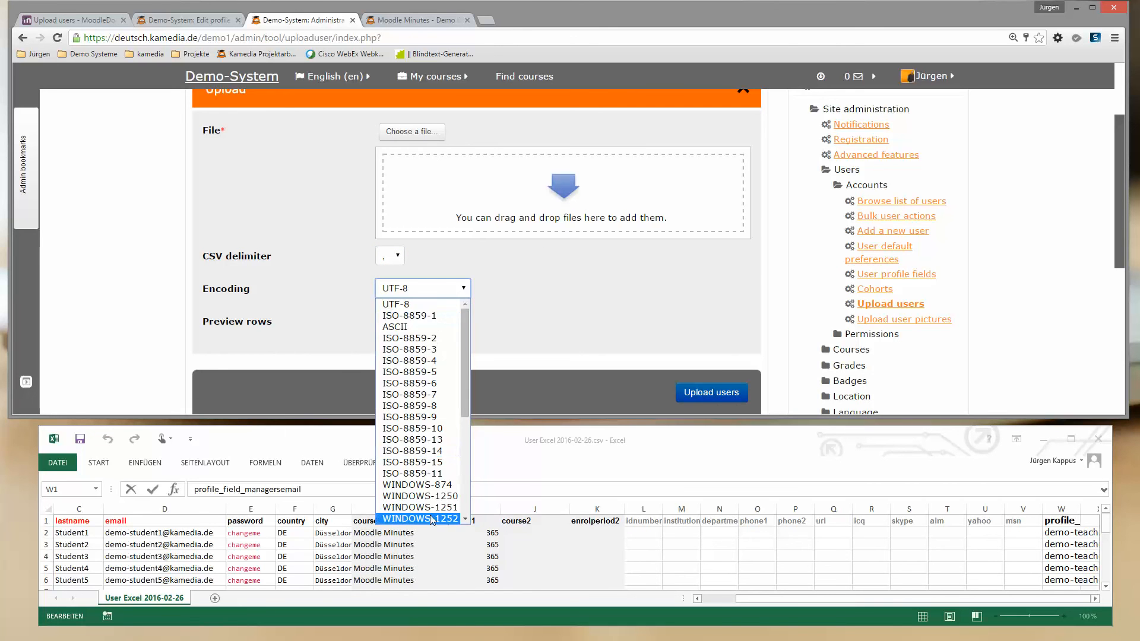
pyautogui.click(586, 291)
pyautogui.click(726, 400)
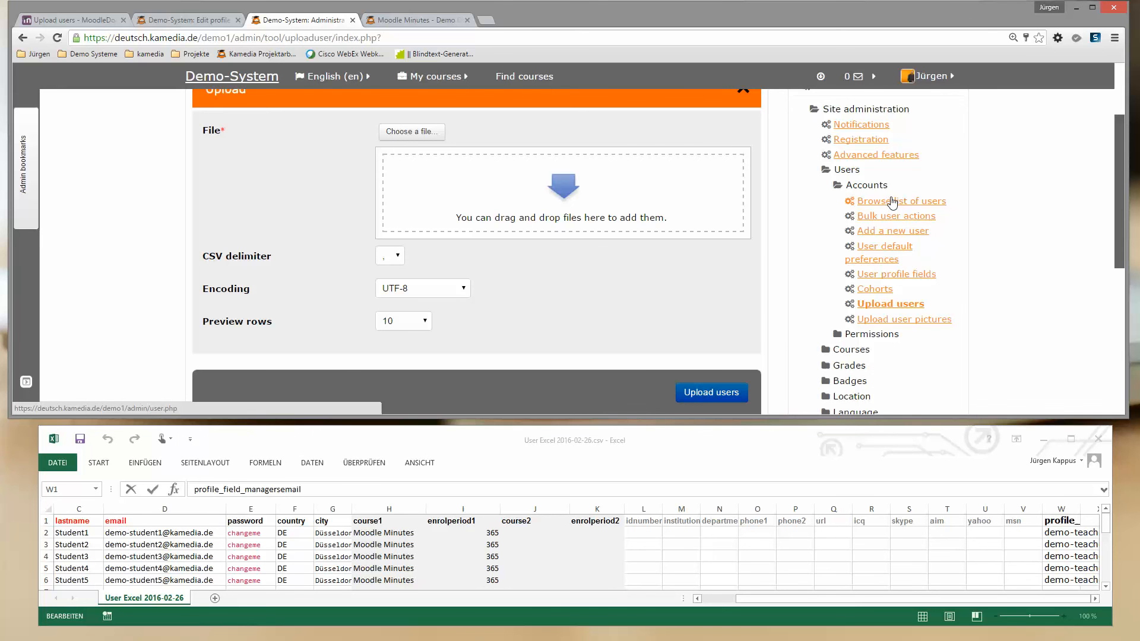
# Go back to the Moodle Minutes course's enrolled users list and check the third demo student's entry.
pyautogui.click(438, 19)
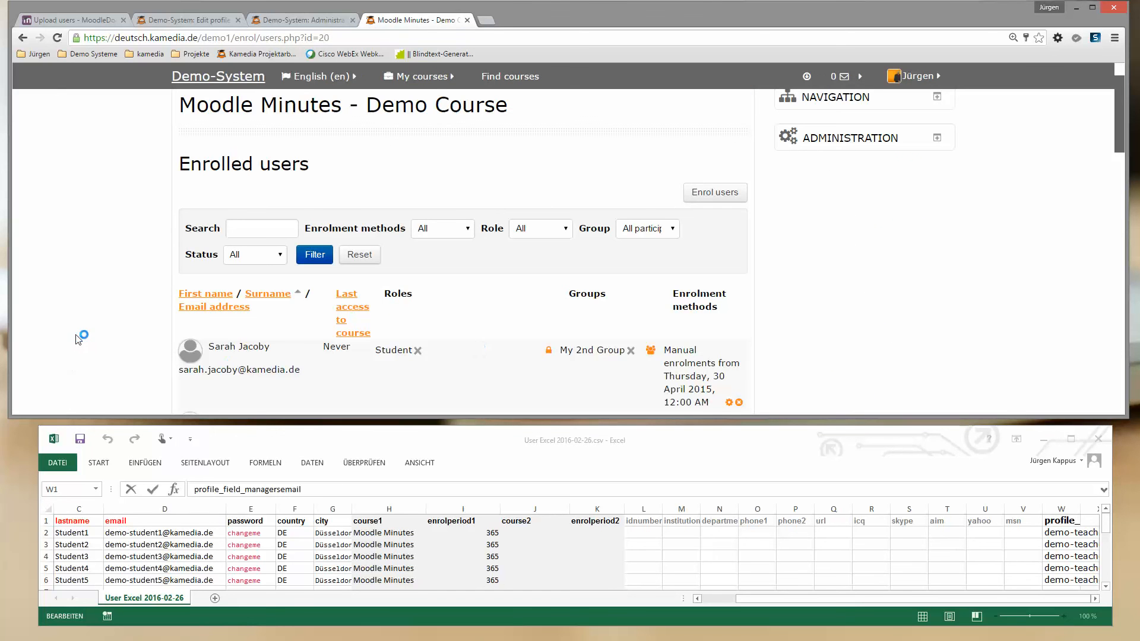
pyautogui.scroll(-3, 77, 336)
pyautogui.scroll(-15, 78, 336)
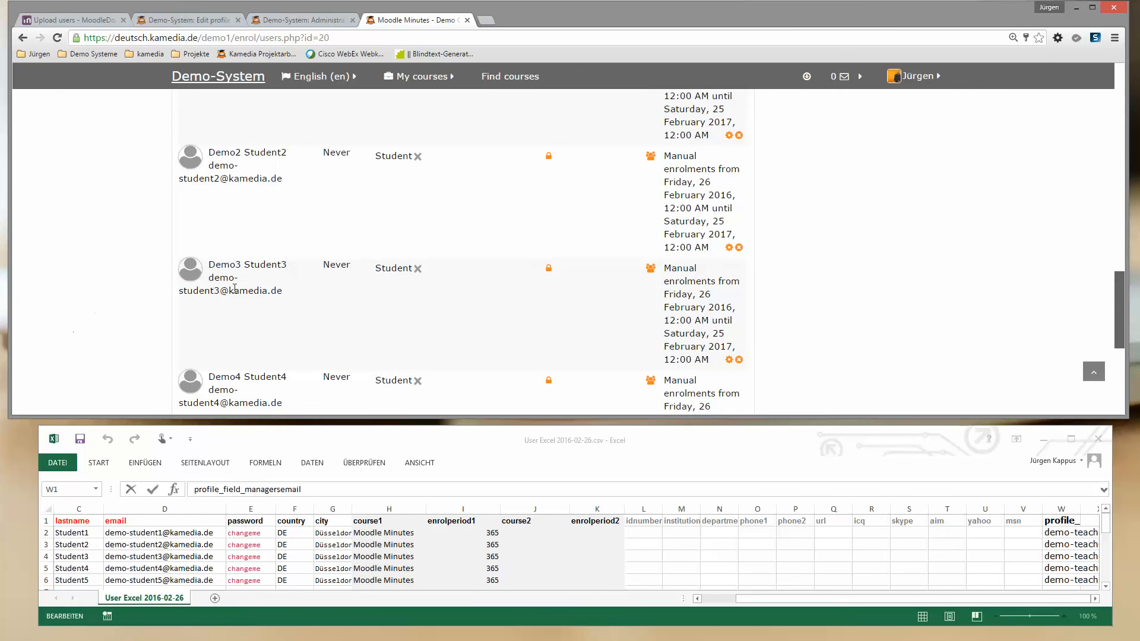
pyautogui.moveTo(286, 293); pyautogui.dragTo(179, 292)
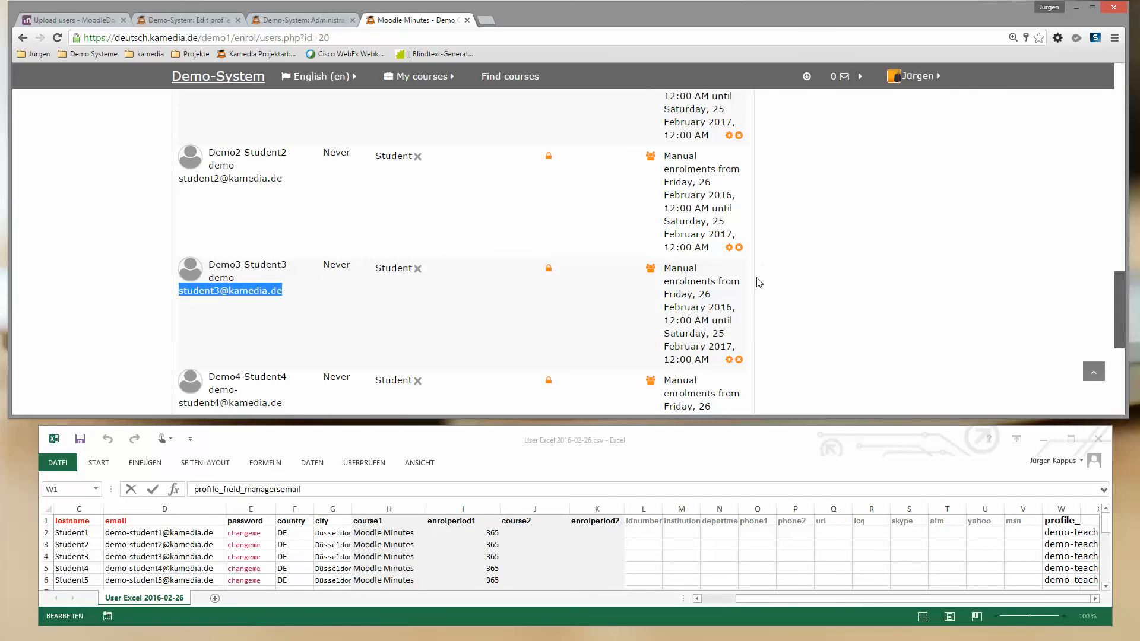